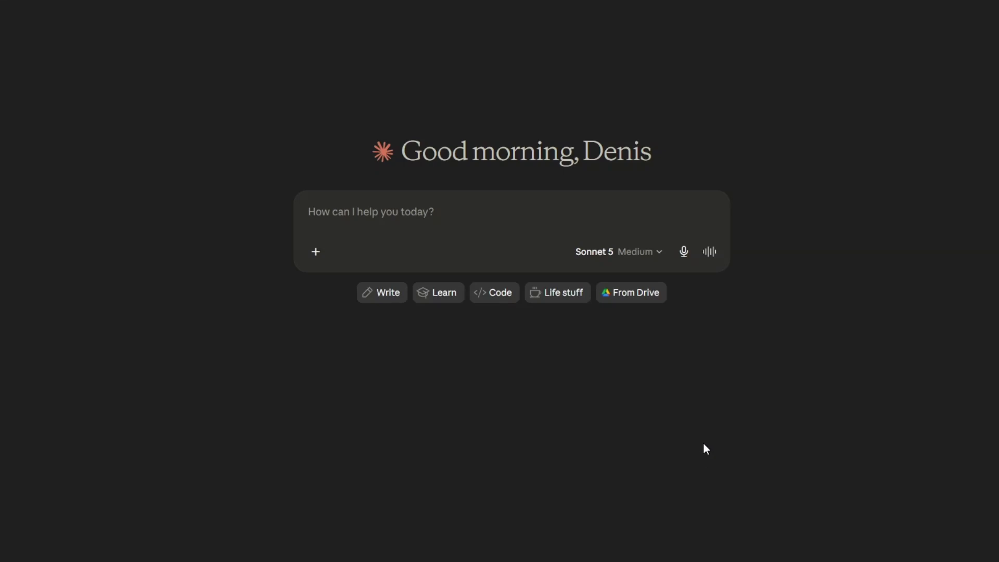
# Paste the prompt for a modern Client Onboarding Dashboard for the digital agency Luxe Automation, with Agency and Client user roles
pyautogui.click(378, 217)
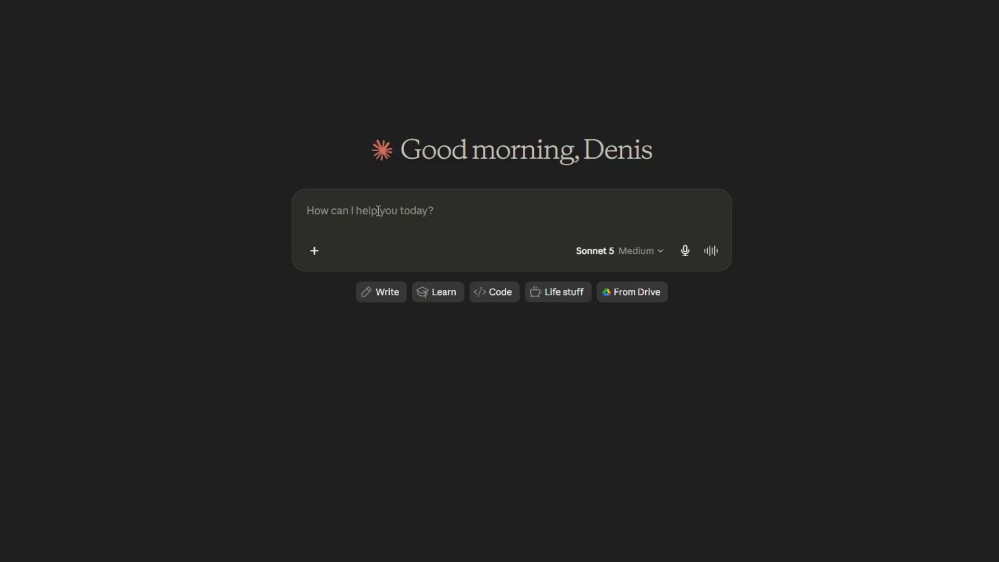
pyautogui.rightClick(377, 217)
pyautogui.click(427, 373)
pyautogui.scroll(15, 446, 355)
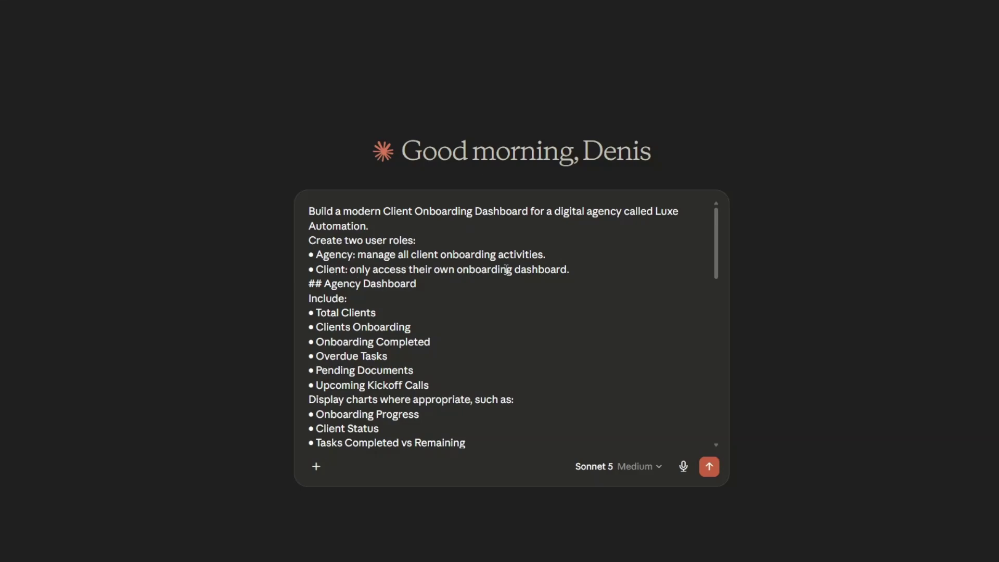
# Review the prompt's Agency Dashboard section, including its client metrics and the charts it asks for
pyautogui.click(423, 283)
pyautogui.click(428, 326)
pyautogui.click(446, 345)
pyautogui.click(408, 356)
pyautogui.scroll(-3, 408, 355)
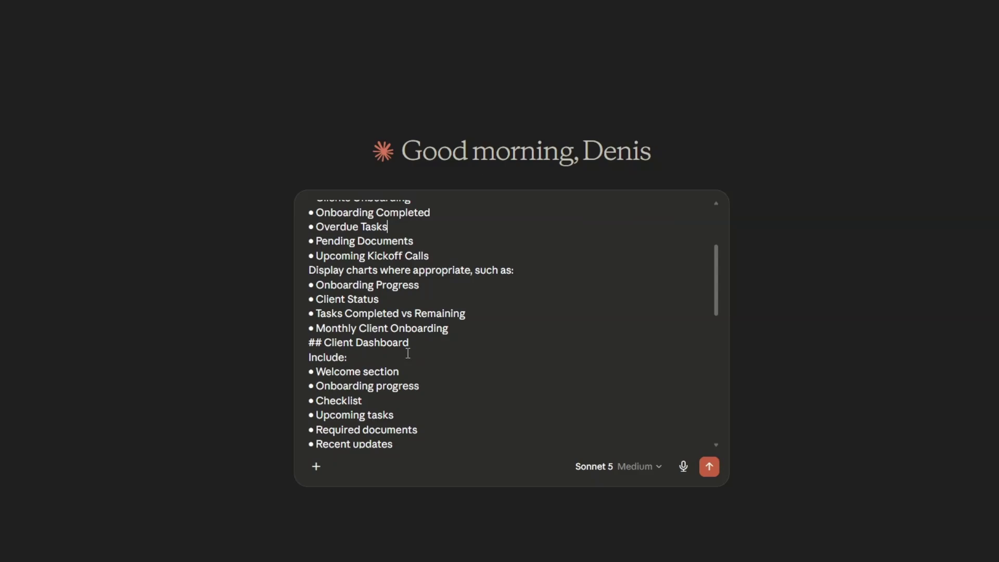
pyautogui.click(415, 243)
pyautogui.click(437, 255)
pyautogui.click(474, 314)
# Review the prompt's Client Dashboard features, local data models and dummy data requirements
pyautogui.scroll(-3, 463, 333)
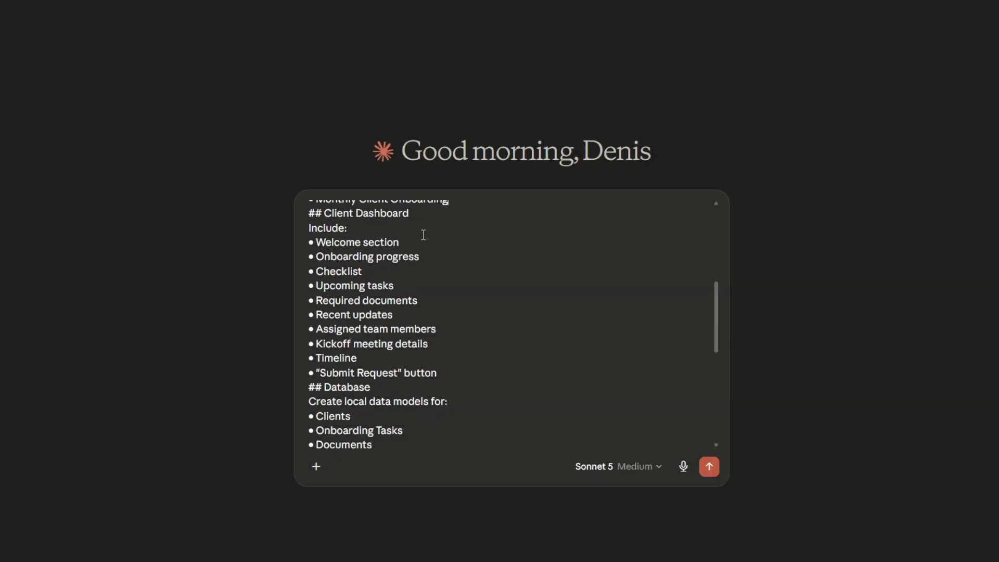
pyautogui.click(428, 254)
pyautogui.scroll(-3, 448, 313)
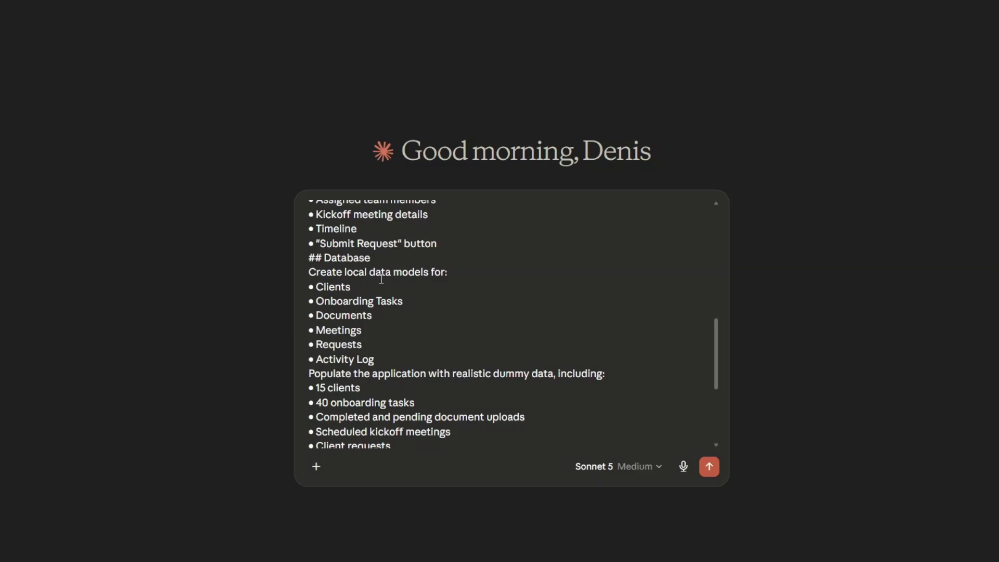
pyautogui.scroll(-3, 382, 279)
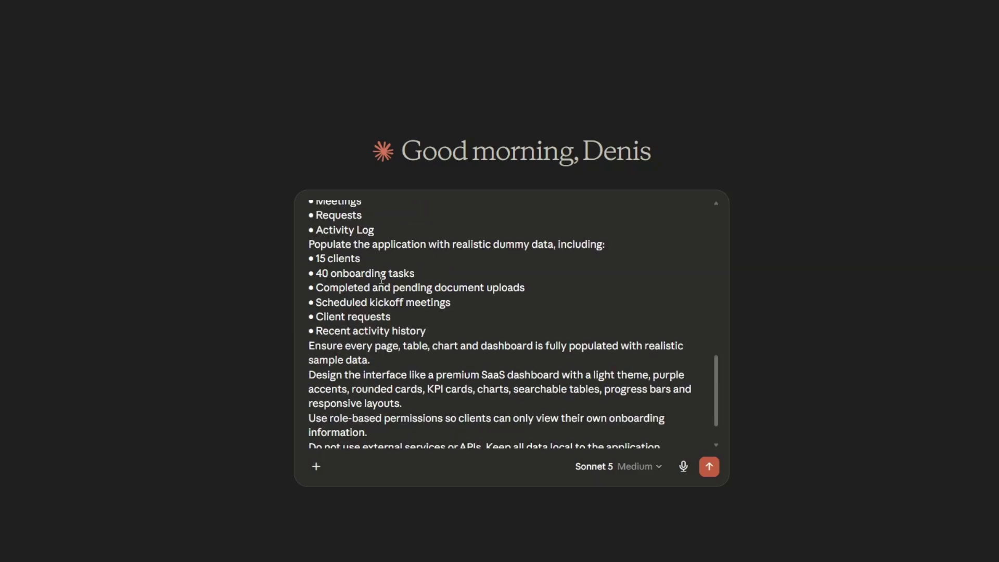
pyautogui.scroll(2, 381, 280)
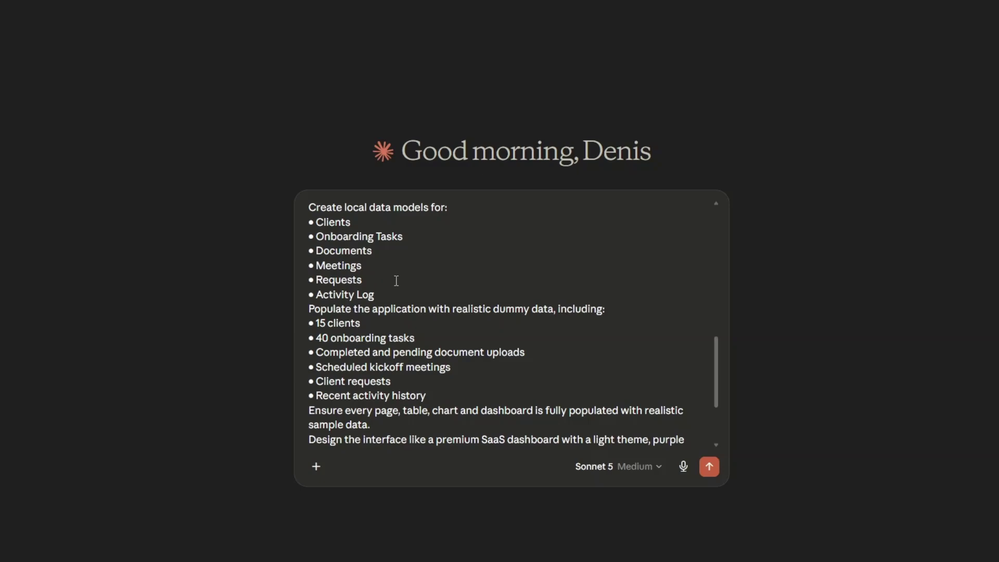
pyautogui.scroll(-3, 396, 281)
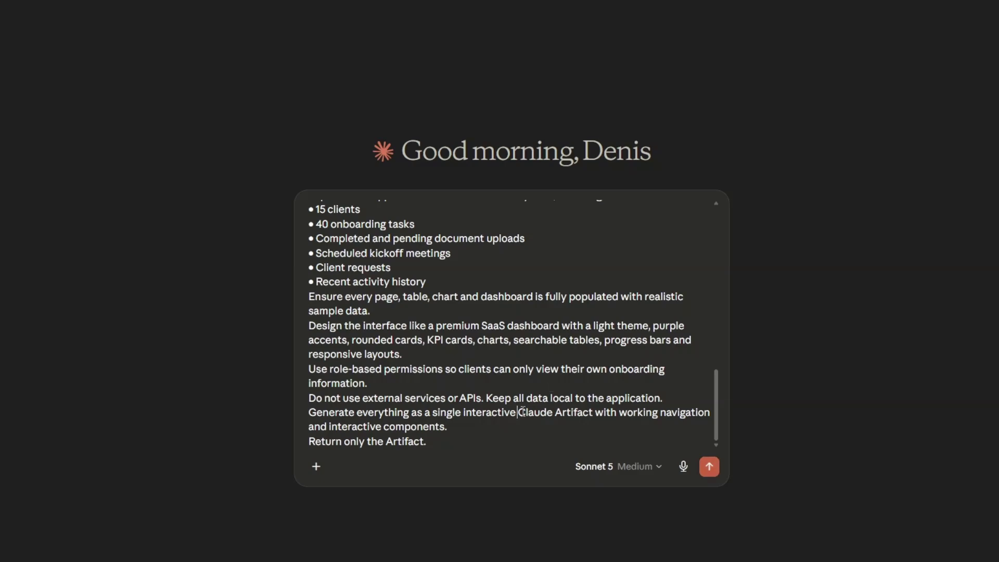
# Check the prompt's closing requirement for a single interactive Claude Artifact and submit the prompt
pyautogui.moveTo(518, 412); pyautogui.dragTo(593, 412)
pyautogui.click(667, 414)
pyautogui.scroll(4, 651, 349)
pyautogui.click(710, 467)
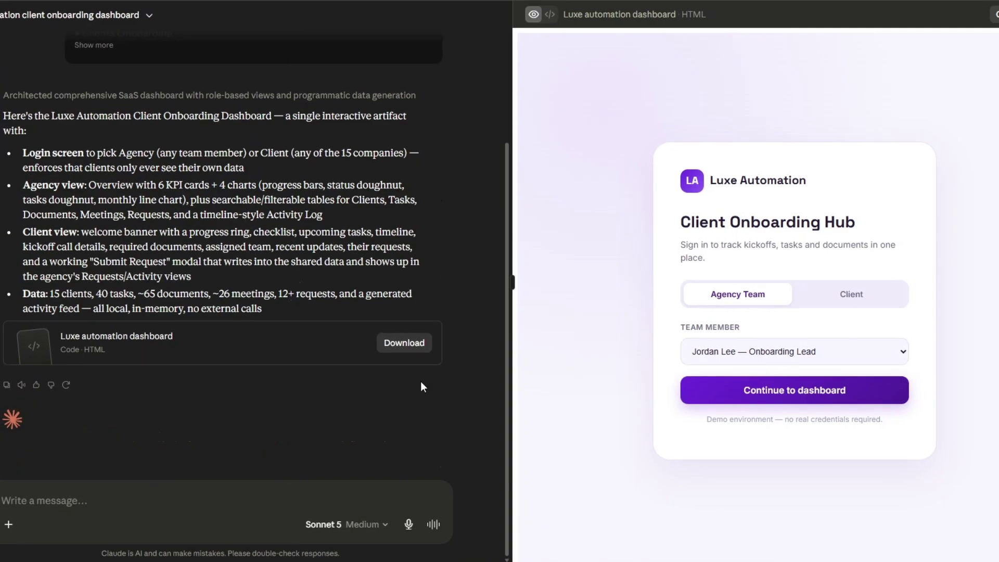
# Read the response's summary of the login screen, agency view, client view and generated data
pyautogui.scroll(3, 413, 242)
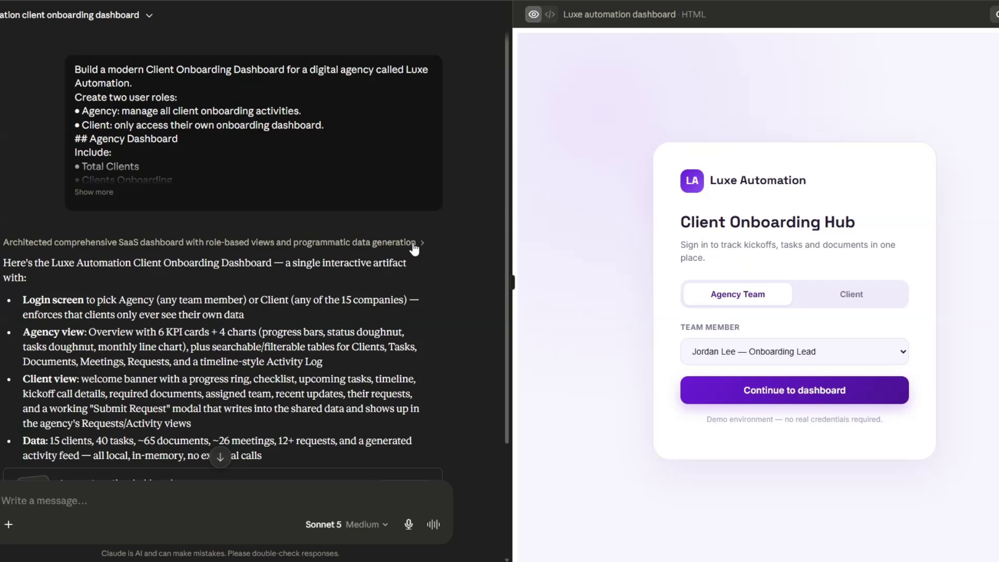
pyautogui.scroll(-3, 413, 249)
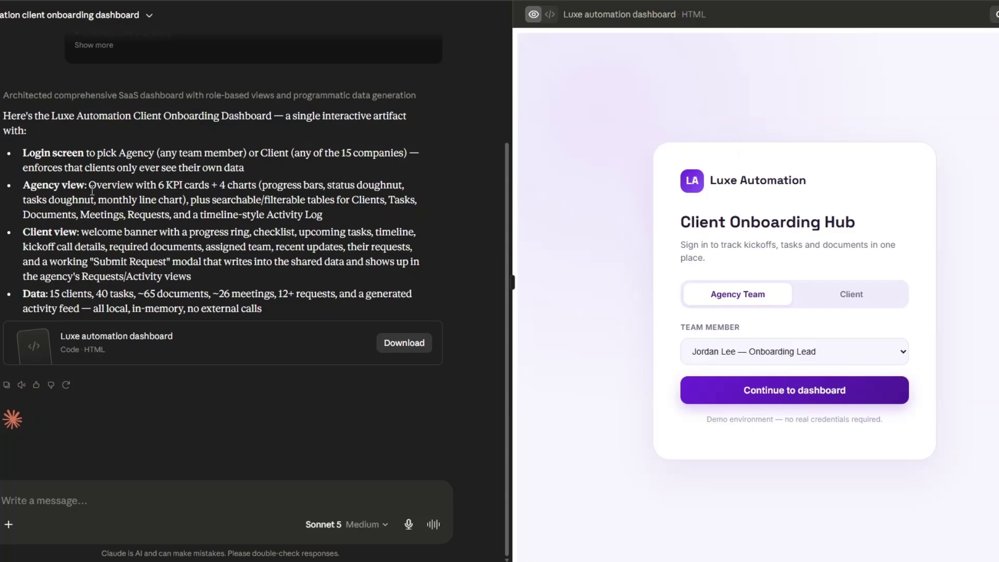
pyautogui.moveTo(22, 294); pyautogui.dragTo(294, 302)
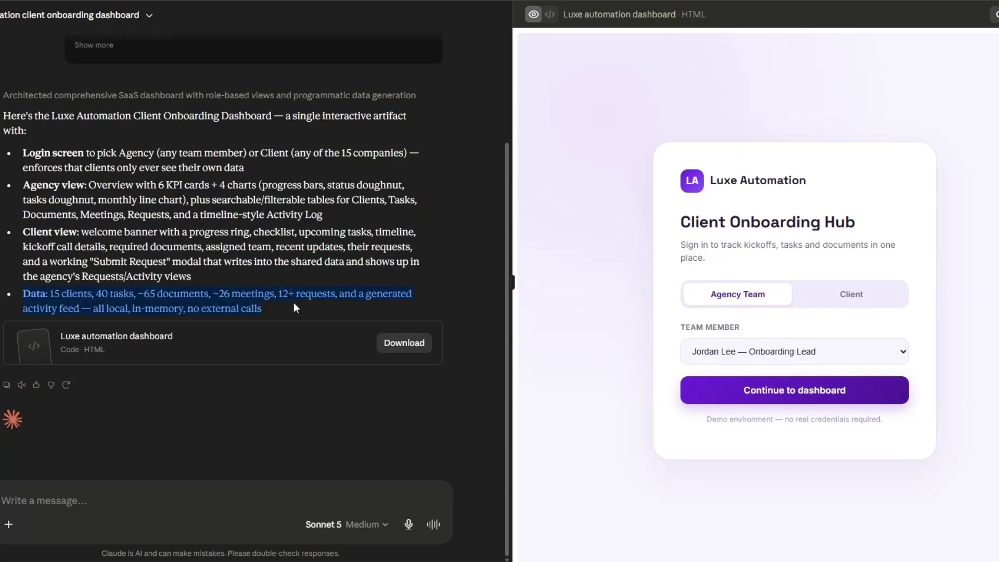
pyautogui.click(423, 445)
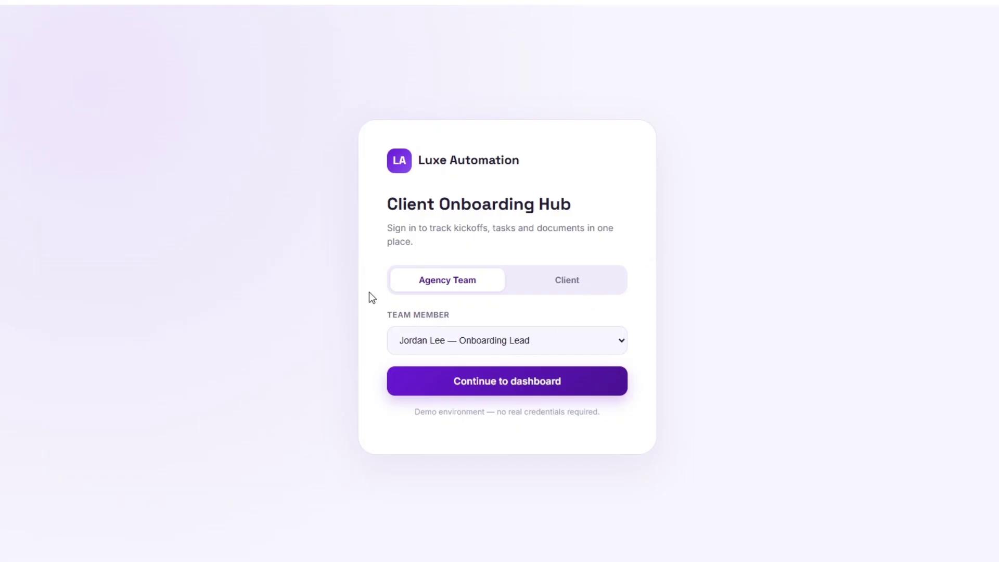
# Compare the Agency Team and Client sign-in options, and enter the generated dashboard as the Agency Team's Onboarding Lead
pyautogui.click(562, 290)
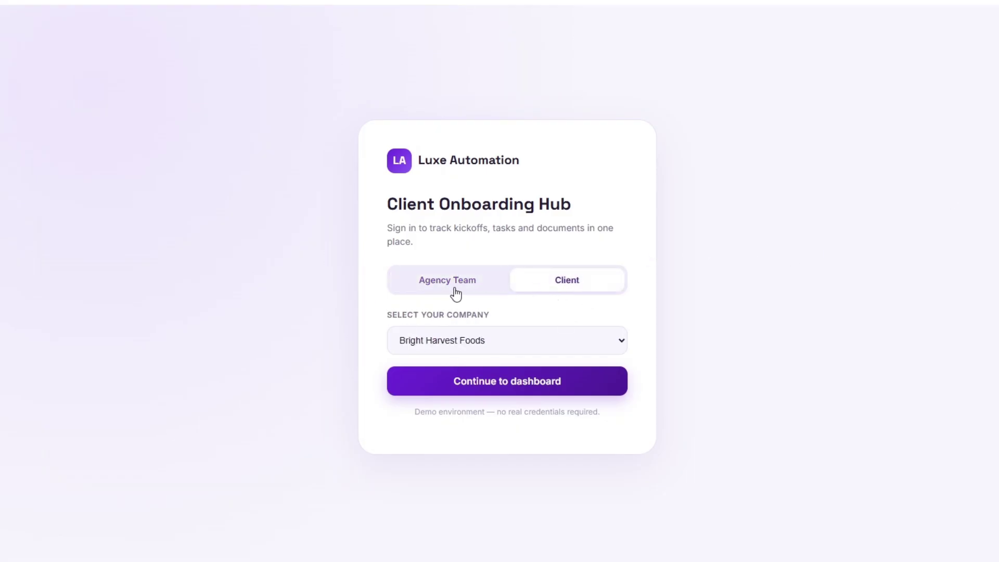
pyautogui.click(439, 284)
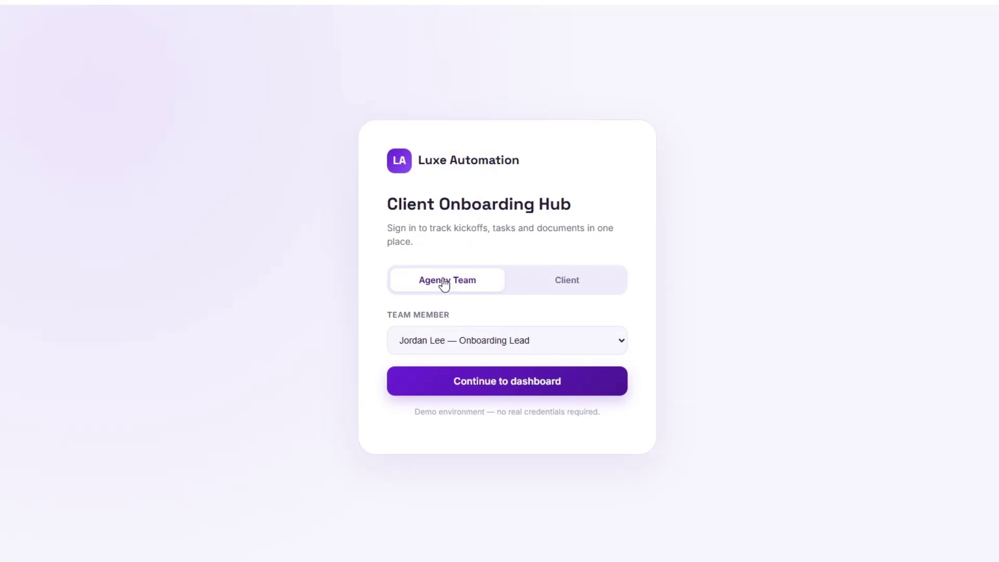
pyautogui.click(577, 287)
pyautogui.click(464, 293)
pyautogui.click(471, 344)
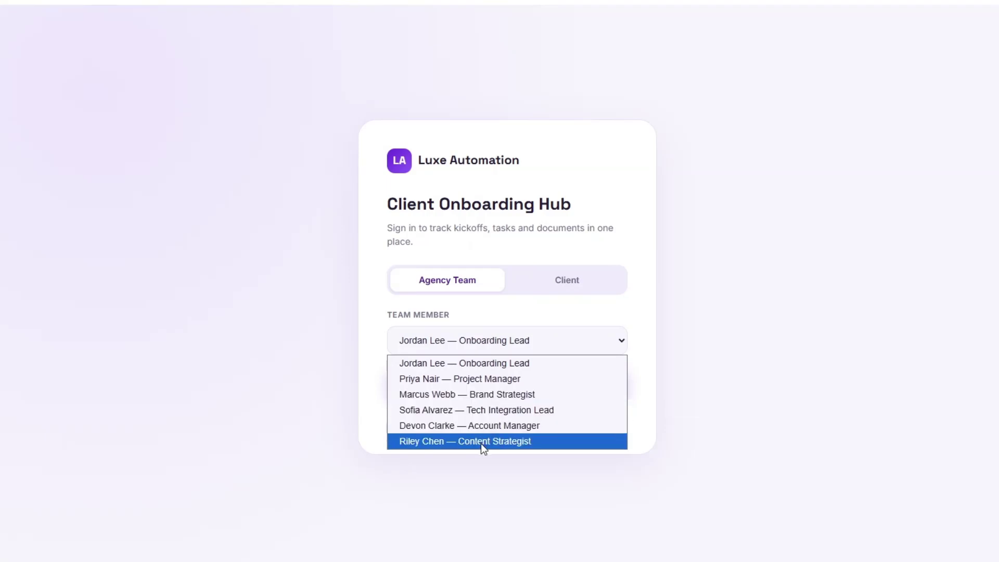
pyautogui.click(475, 365)
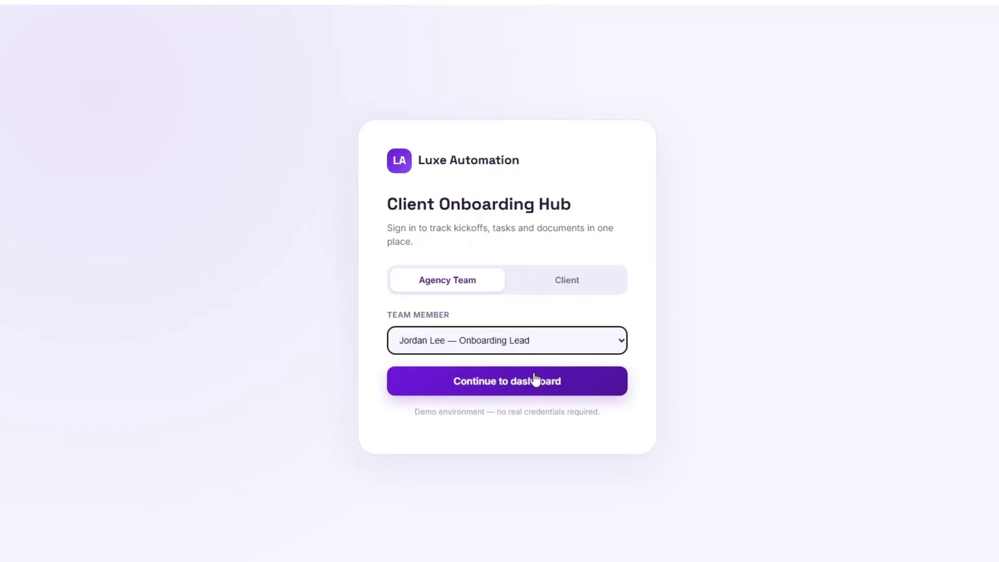
pyautogui.click(497, 380)
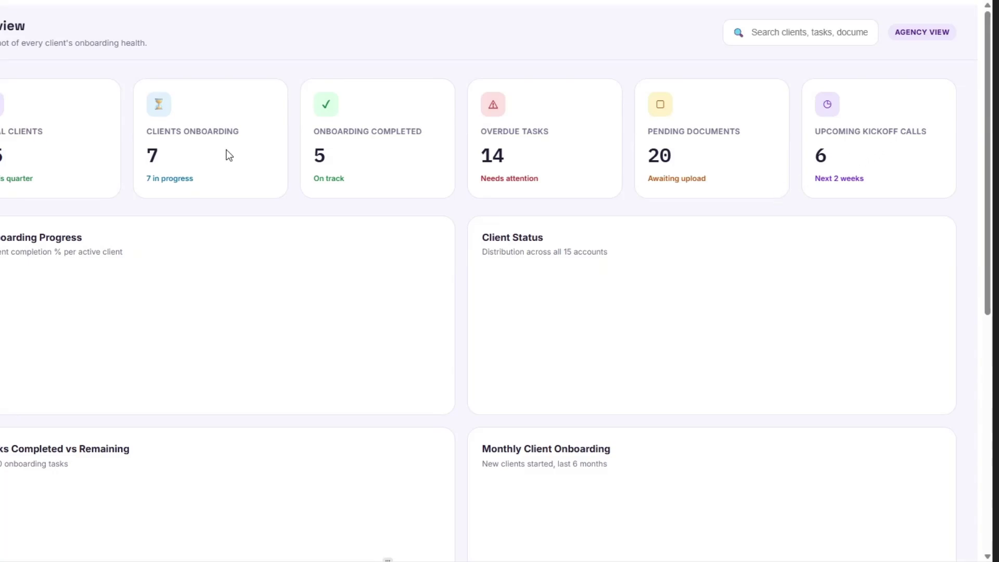
# Examine the Clients page and filter the accounts by Onboarding, Completed and At Risk in turn
pyautogui.click(3, 146)
pyautogui.scroll(-5, 245, 208)
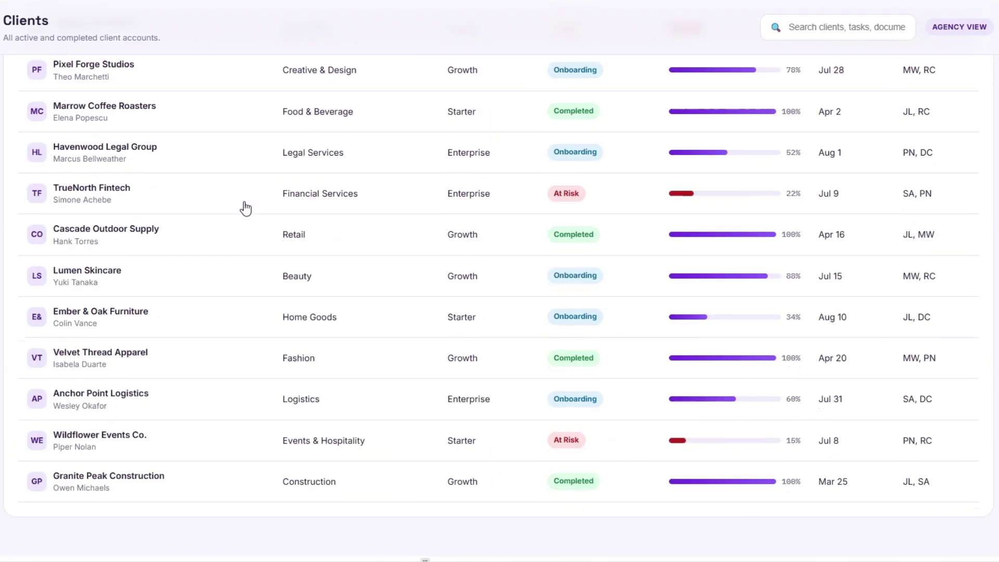
pyautogui.scroll(5, 246, 208)
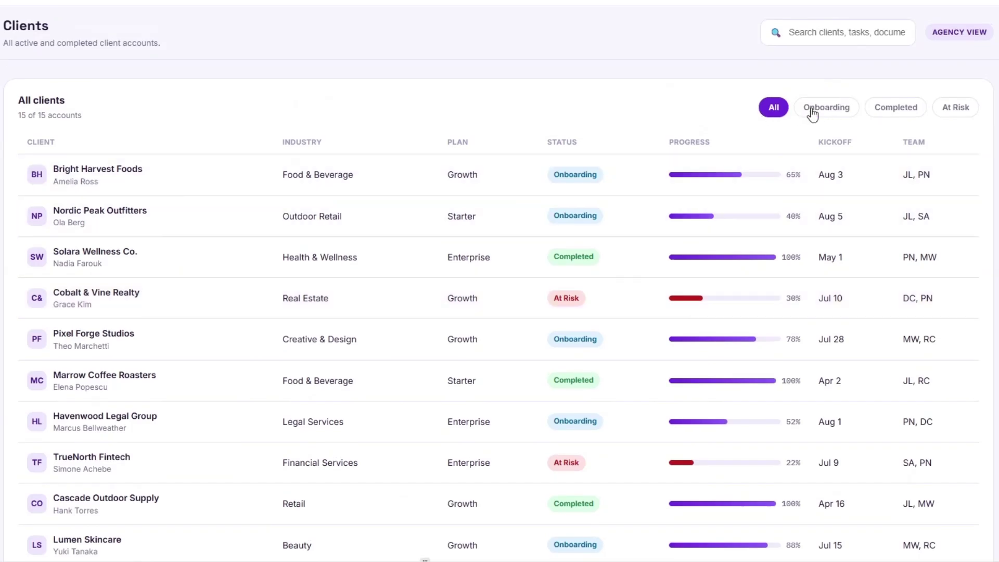
pyautogui.click(812, 110)
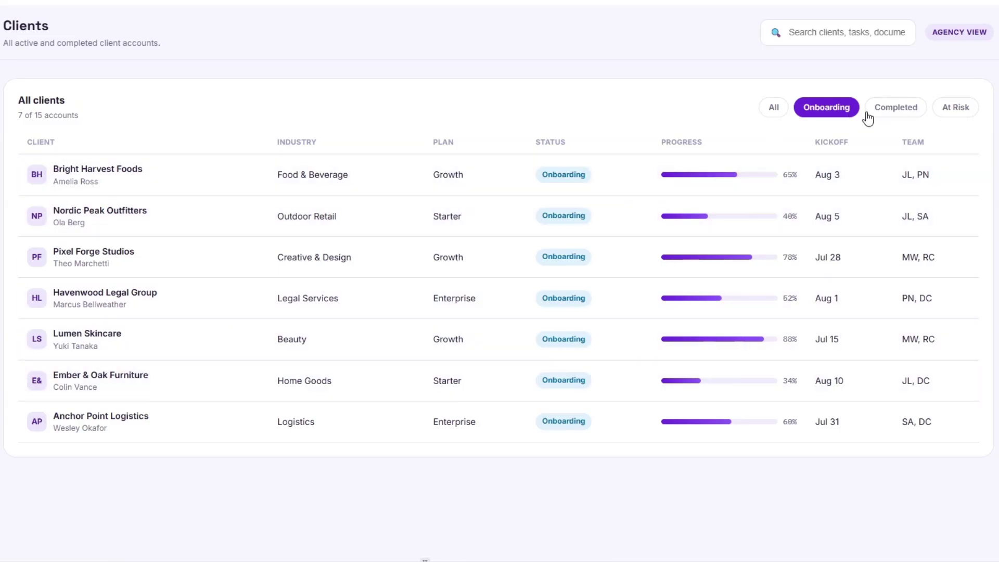
pyautogui.click(885, 114)
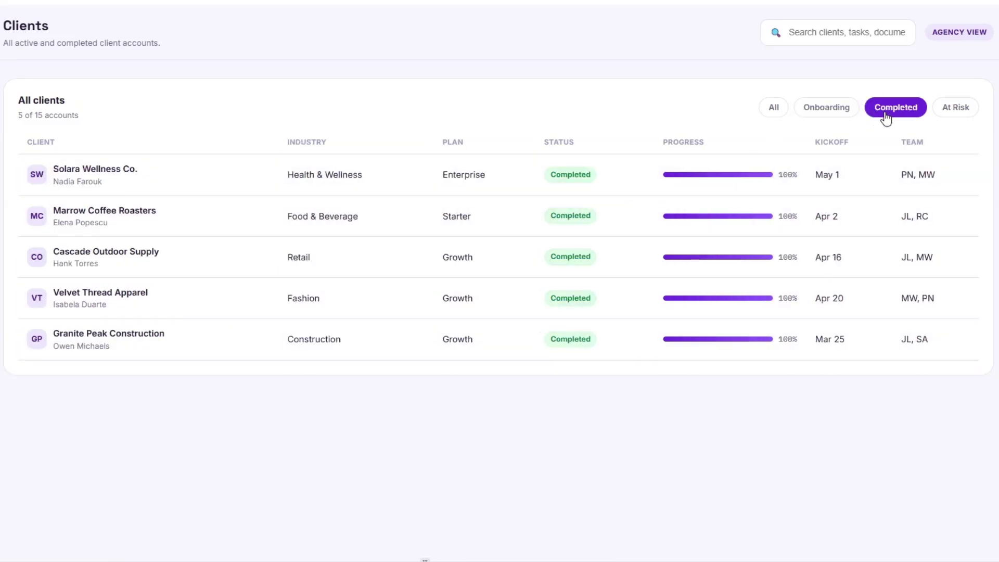
pyautogui.click(954, 107)
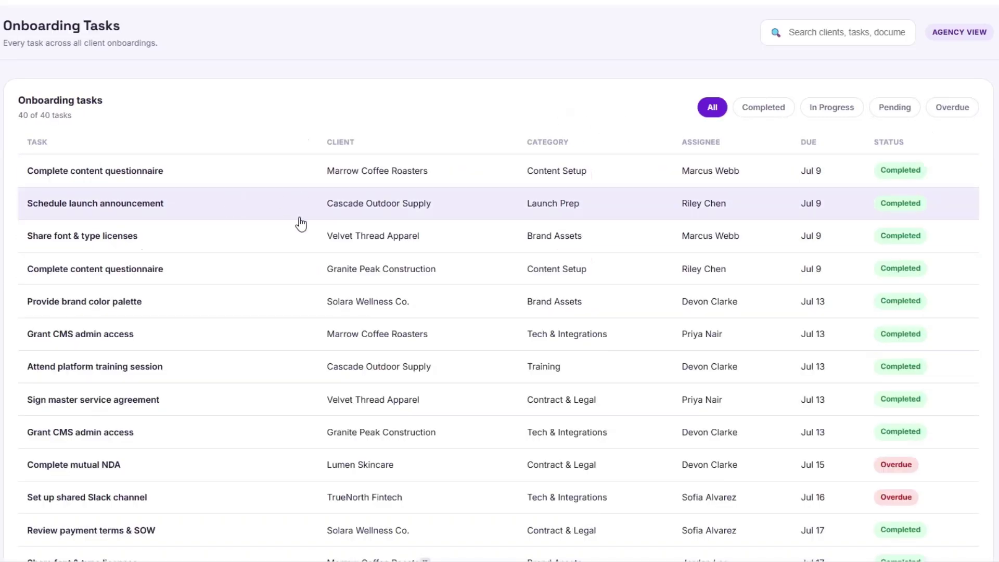
# Examine the full Onboarding Tasks list, including each task's client, category, assignee, due date and status
pyautogui.scroll(-15, 285, 209)
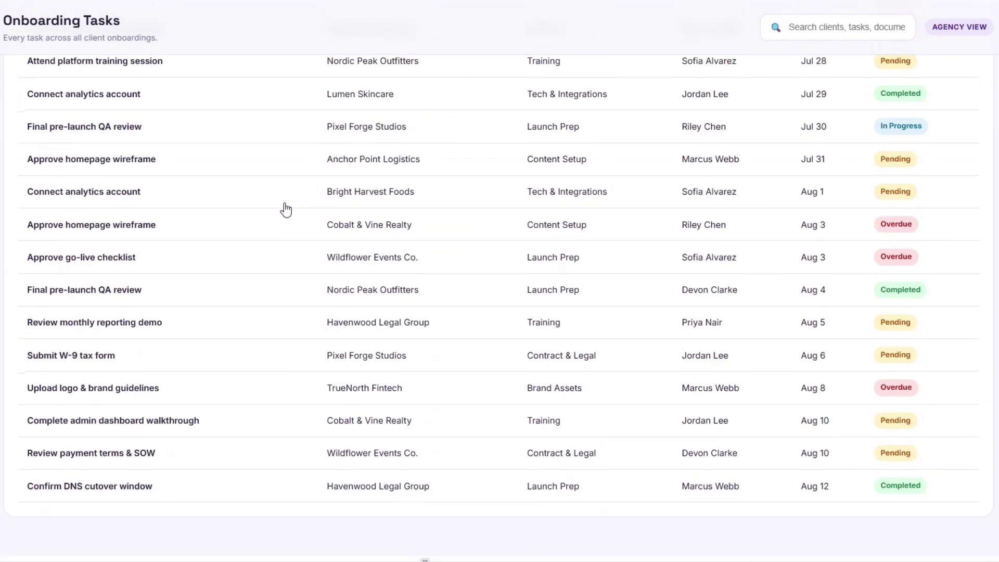
pyautogui.scroll(15, 286, 209)
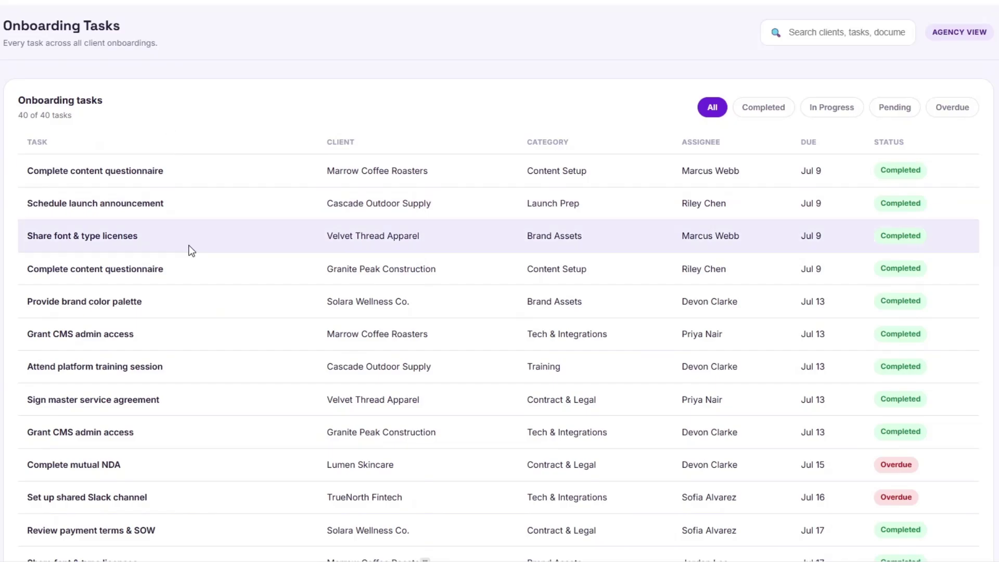
pyautogui.scroll(-15, 208, 289)
pyautogui.scroll(15, 208, 289)
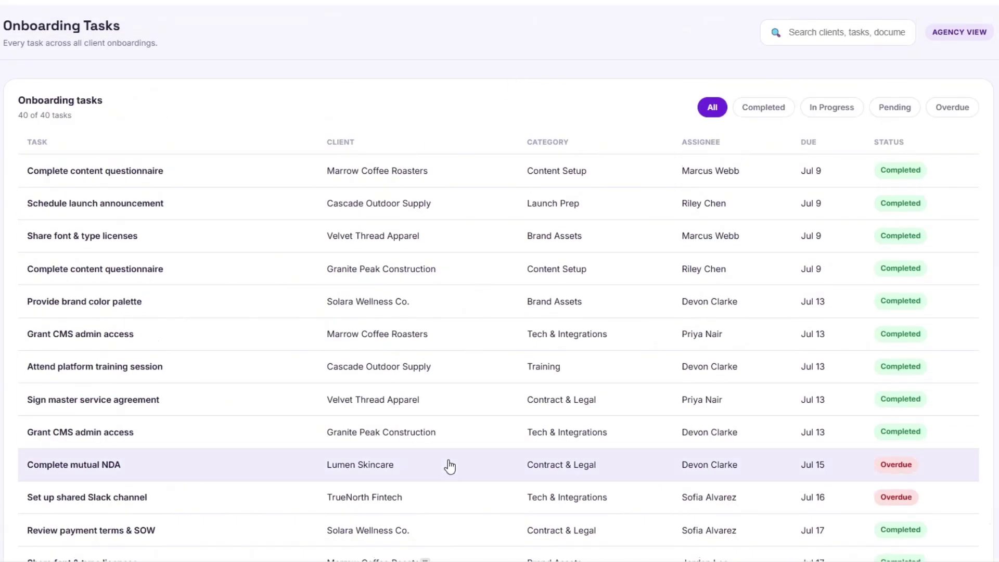
pyautogui.scroll(-15, 421, 312)
pyautogui.scroll(15, 423, 312)
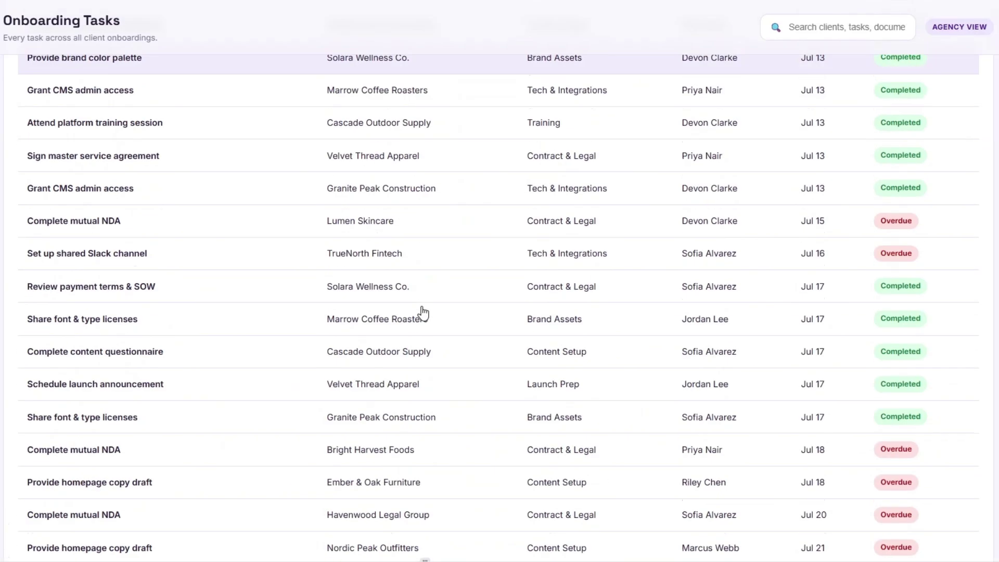
pyautogui.scroll(-15, 618, 309)
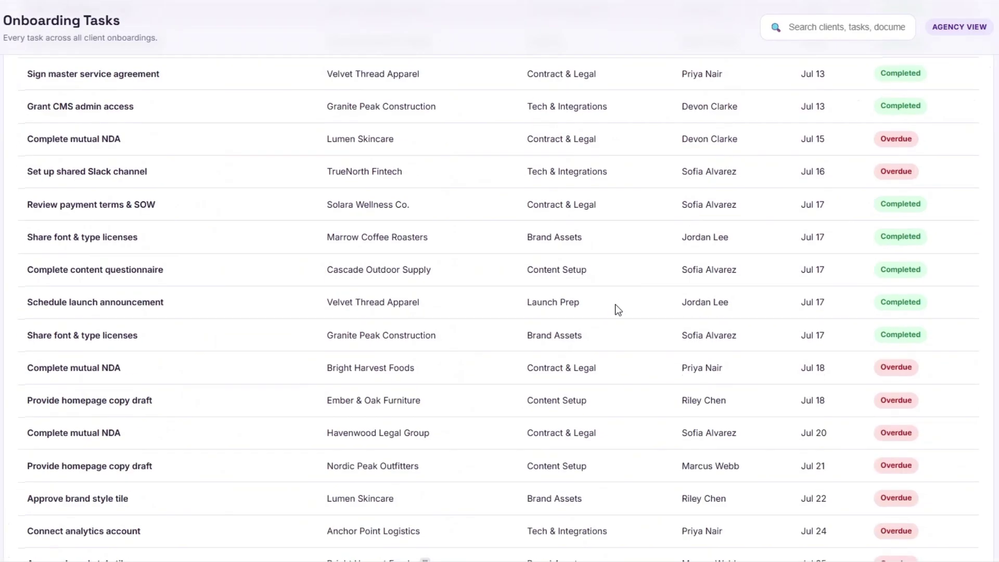
pyautogui.scroll(5, 612, 313)
pyautogui.scroll(10, 607, 313)
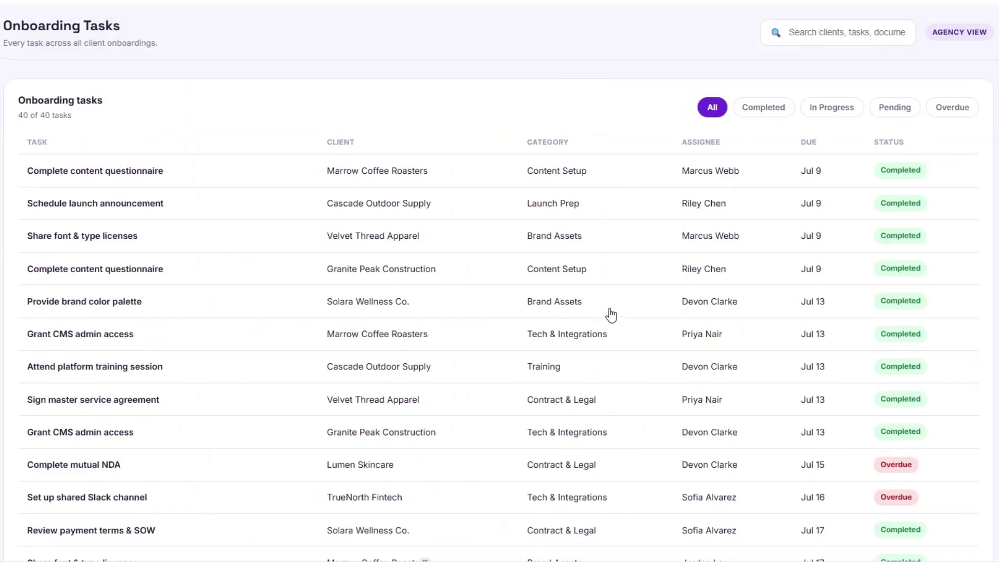
pyautogui.scroll(-2, 607, 312)
pyautogui.scroll(-5, 730, 122)
pyautogui.scroll(-12, 729, 205)
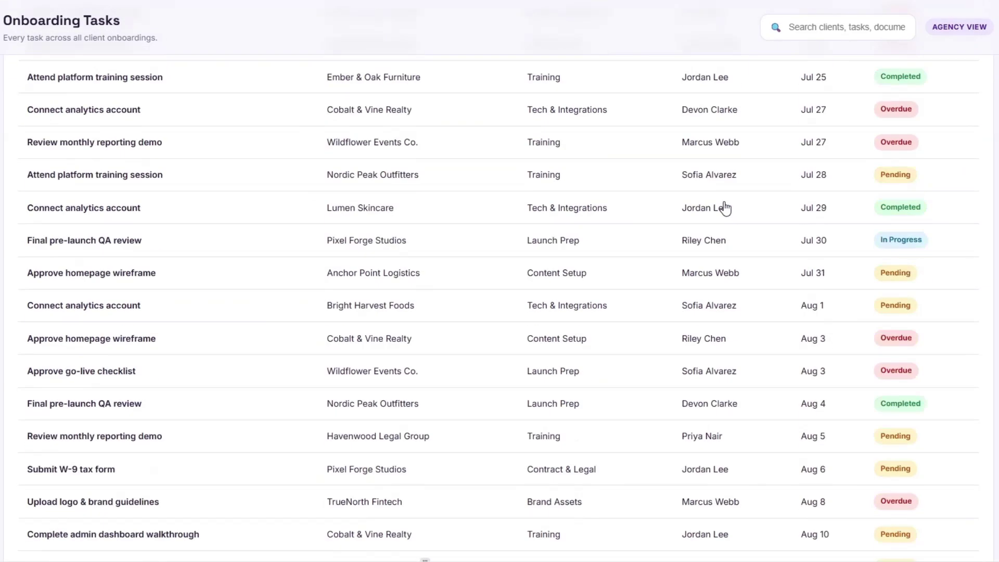
pyautogui.scroll(15, 750, 216)
pyautogui.scroll(3, 718, 259)
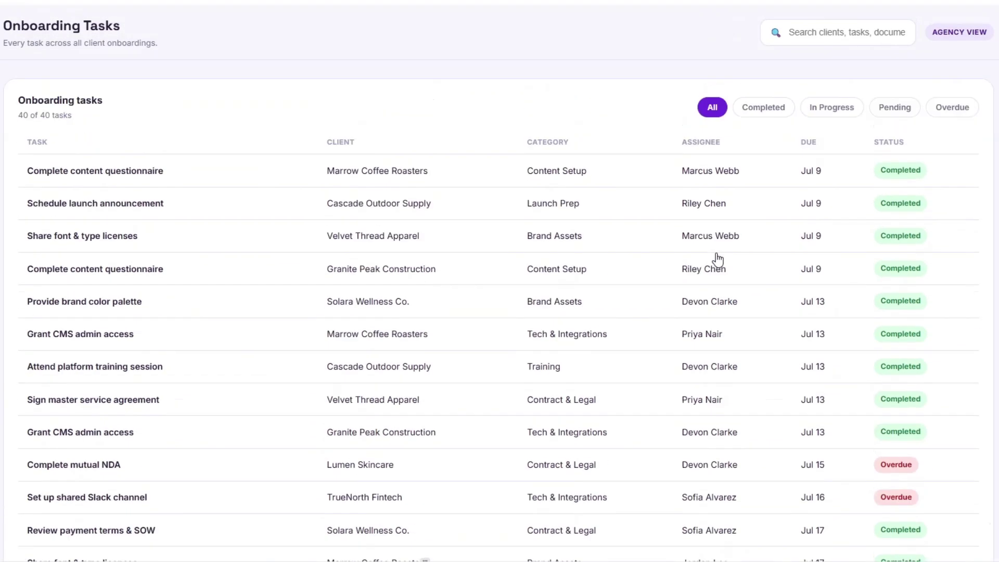
pyautogui.scroll(-19, 822, 287)
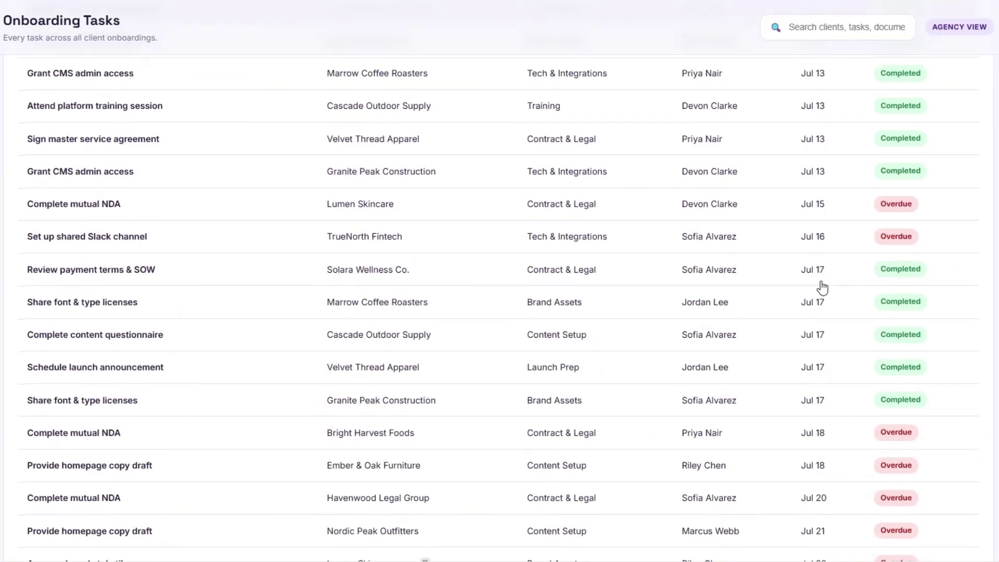
pyautogui.scroll(8, 814, 289)
pyautogui.scroll(10, 814, 289)
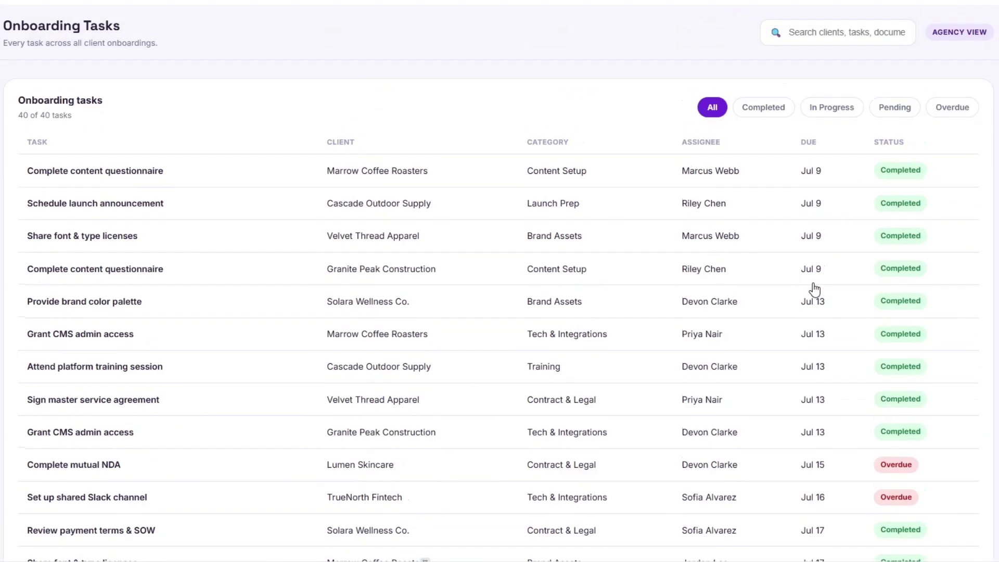
pyautogui.scroll(-18, 963, 257)
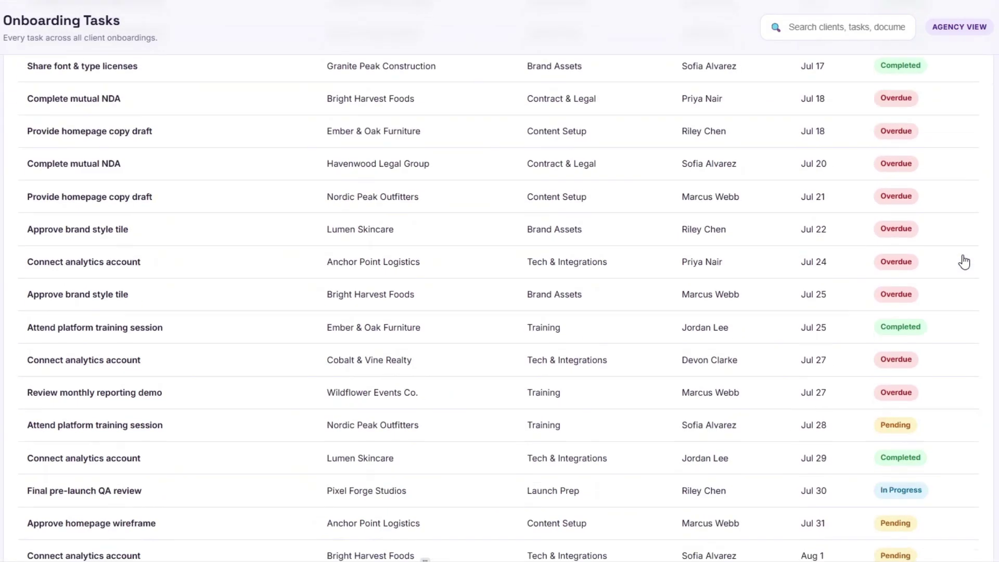
pyautogui.scroll(18, 960, 260)
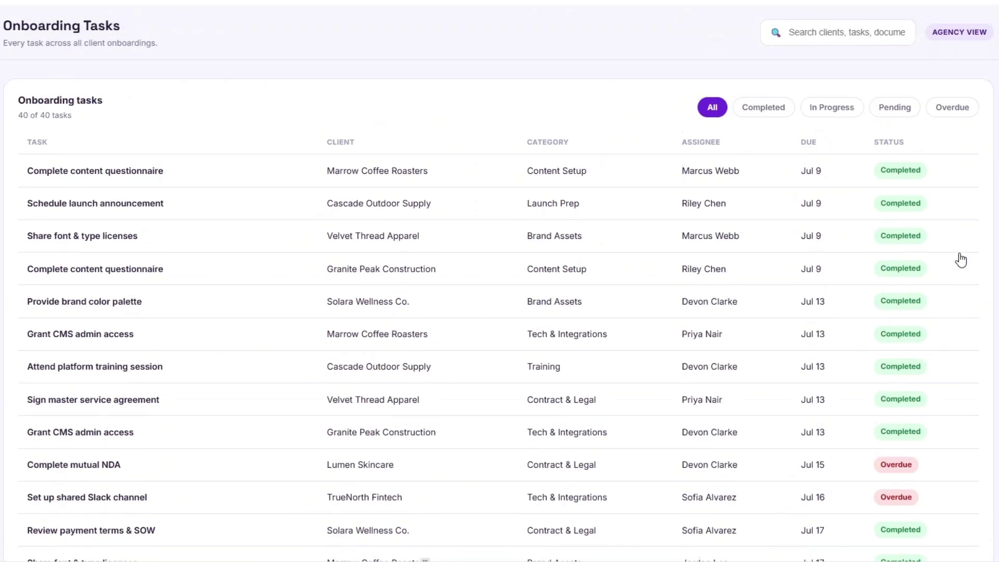
# Filter the onboarding tasks by Completed, In Progress, Pending and Overdue in turn
pyautogui.click(765, 116)
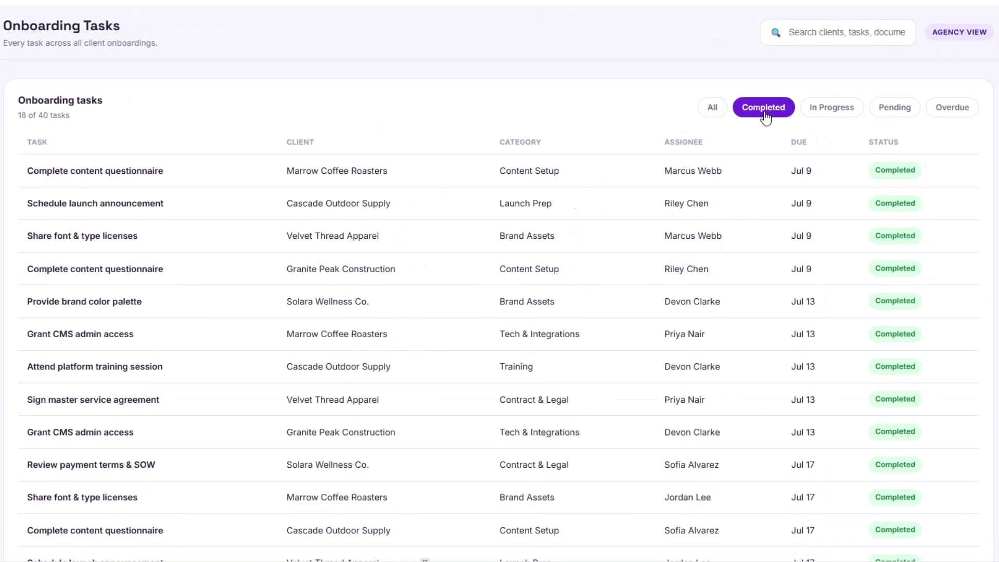
pyautogui.click(845, 116)
pyautogui.click(907, 112)
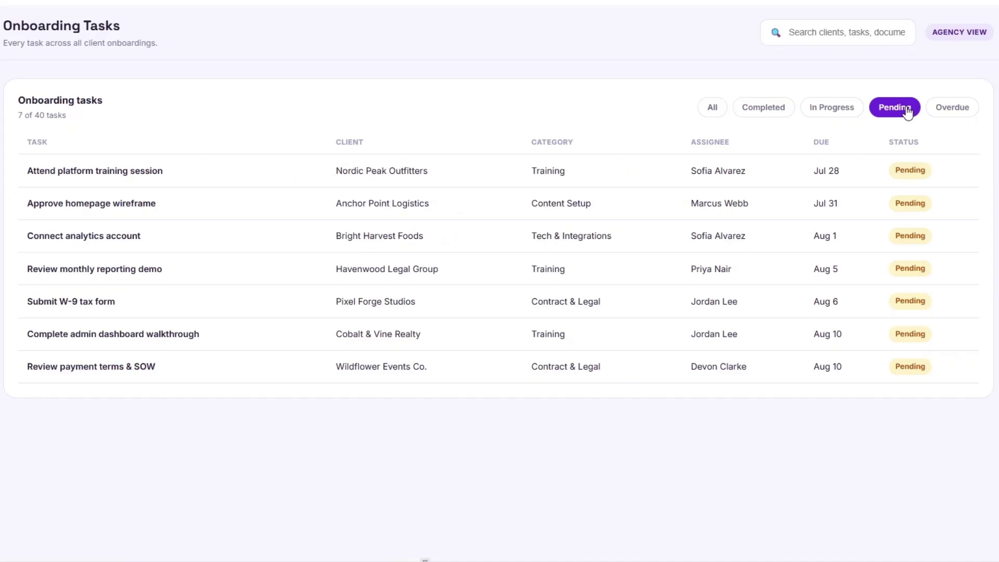
pyautogui.click(967, 111)
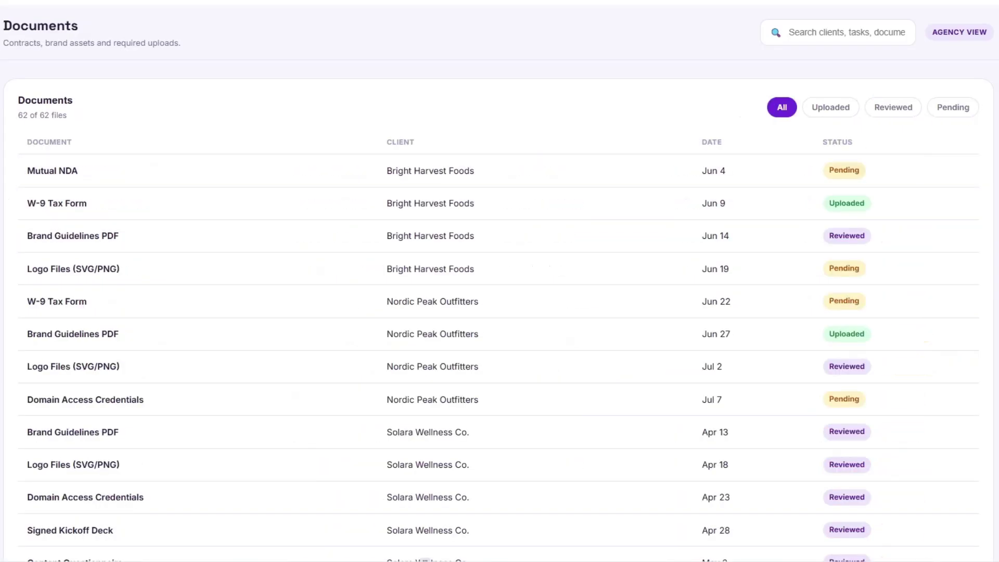
# Examine the full Documents list, including each file's client, date and status
pyautogui.scroll(-14, 181, 203)
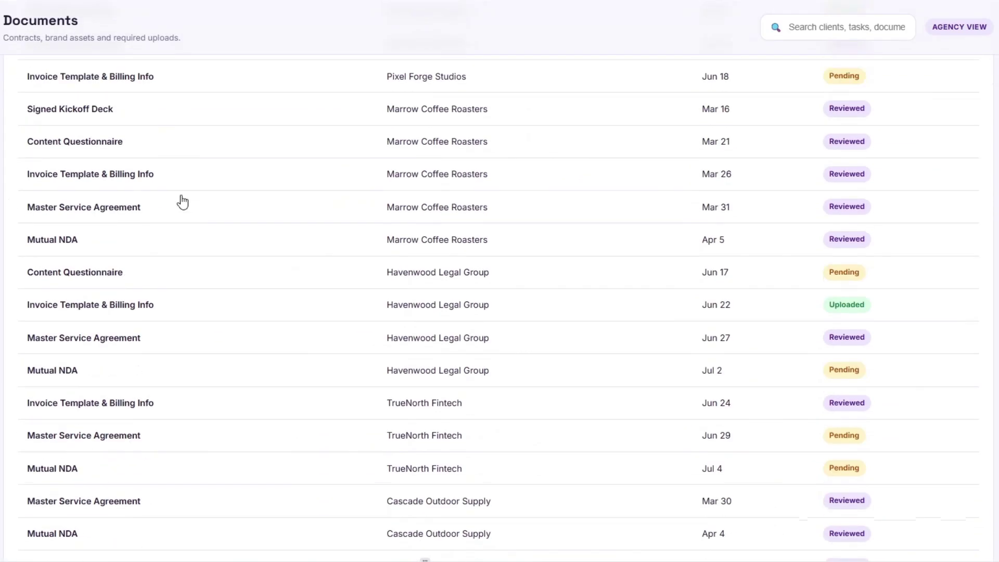
pyautogui.scroll(-10, 181, 202)
pyautogui.scroll(20, 182, 201)
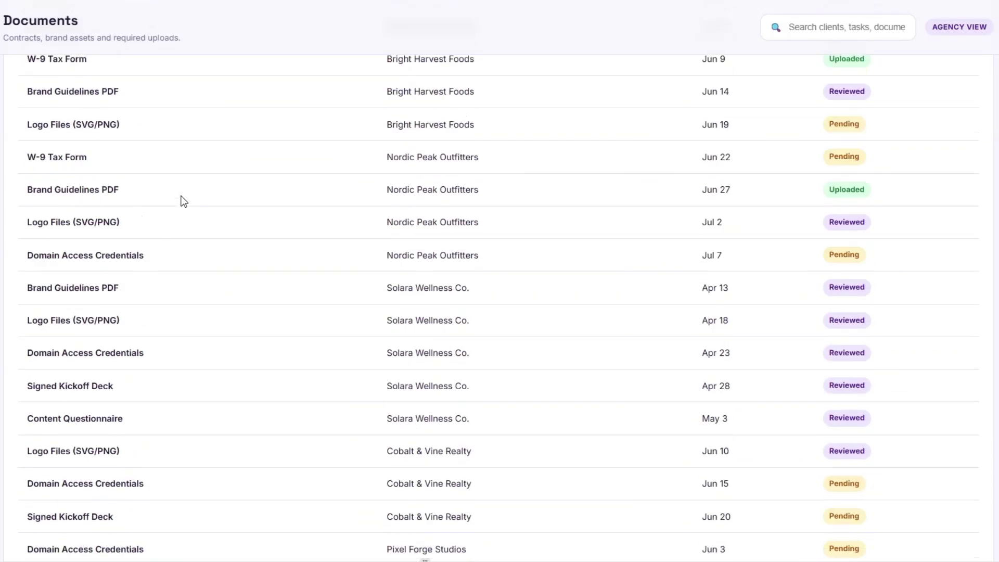
pyautogui.scroll(3, 184, 199)
pyautogui.scroll(-15, 459, 186)
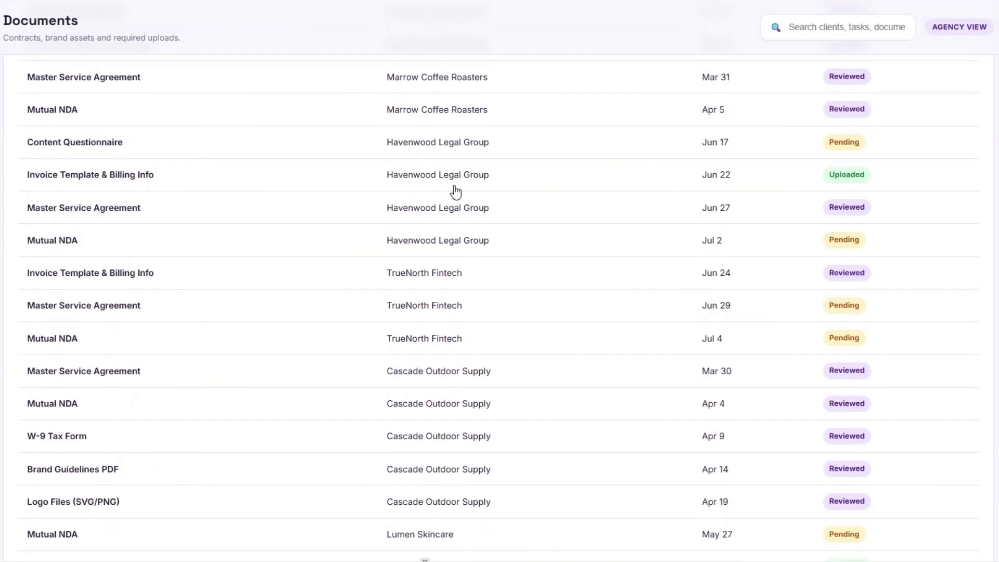
pyautogui.scroll(-4, 456, 192)
pyautogui.scroll(20, 453, 194)
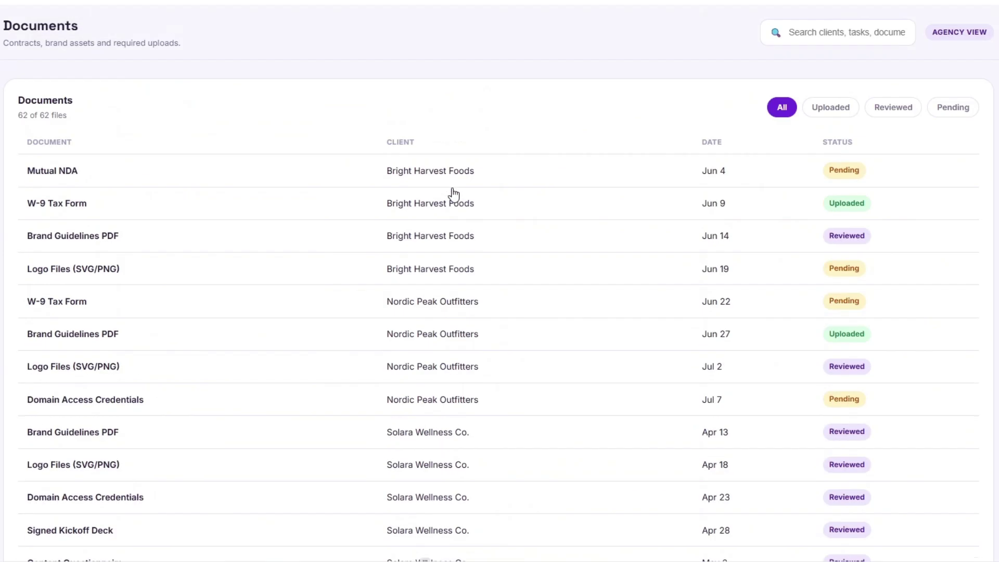
pyautogui.scroll(-4, 709, 194)
pyautogui.scroll(5, 712, 198)
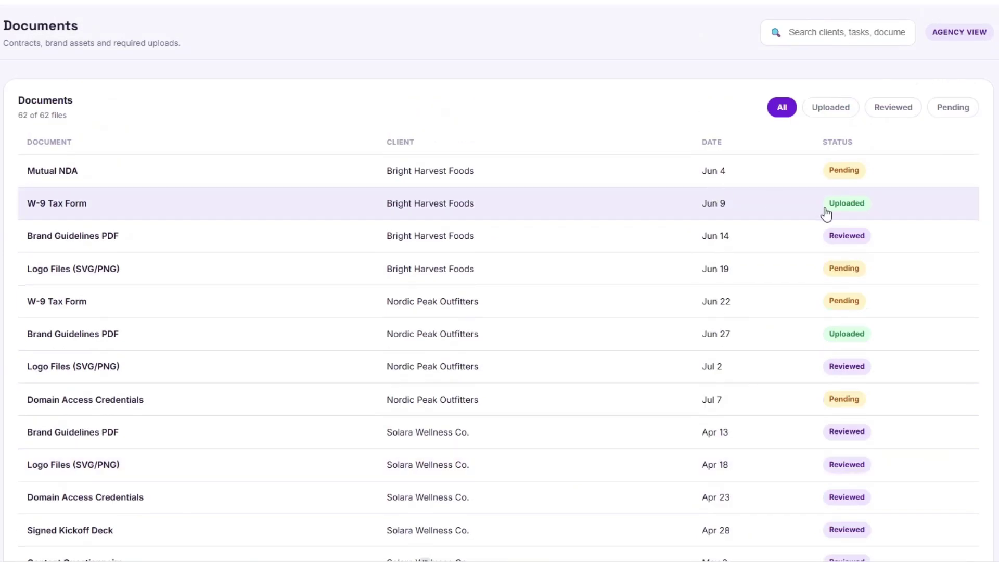
pyautogui.scroll(-20, 827, 214)
pyautogui.scroll(2, 830, 215)
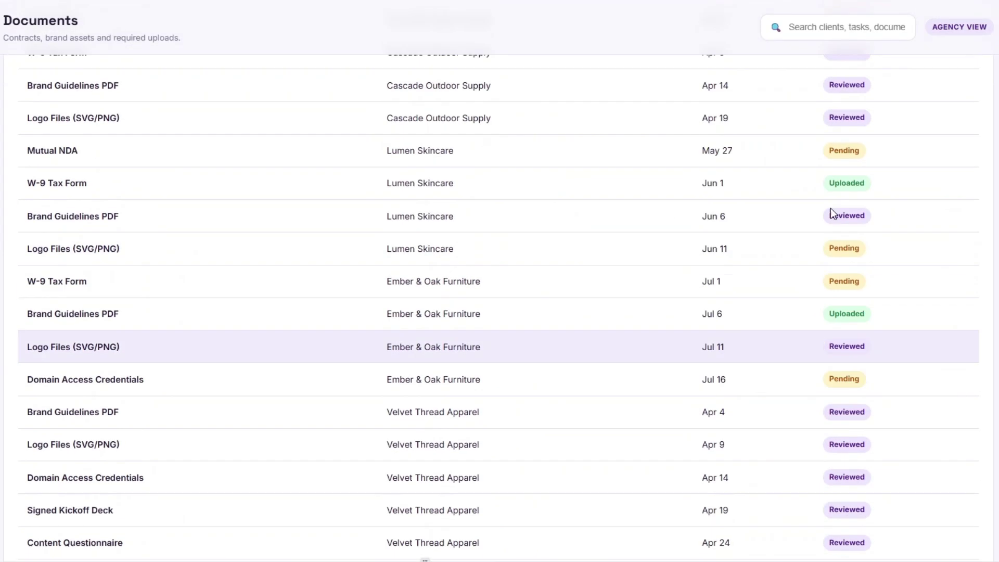
pyautogui.scroll(20, 830, 209)
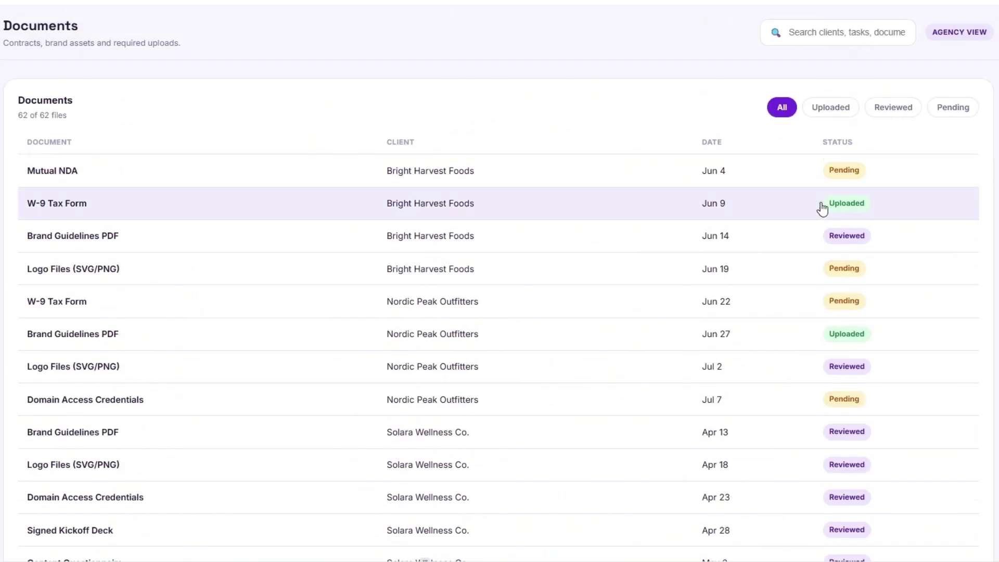
# Filter the documents by Uploaded, Reviewed and Pending in turn
pyautogui.click(829, 109)
pyautogui.click(903, 112)
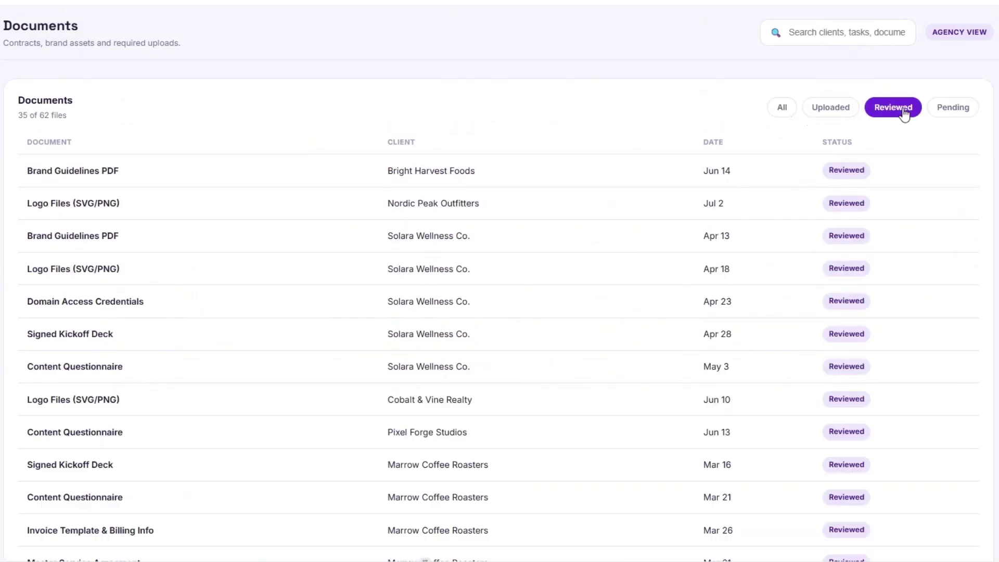
pyautogui.click(955, 109)
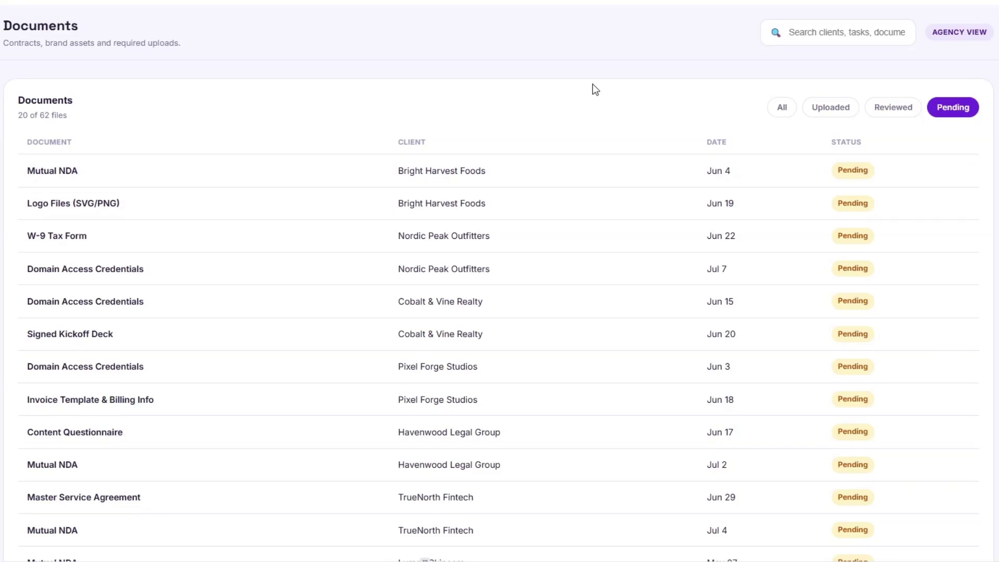
# Open the Meetings page and examine each meeting's client, type, date, time, attendees and status
pyautogui.click(1, 234)
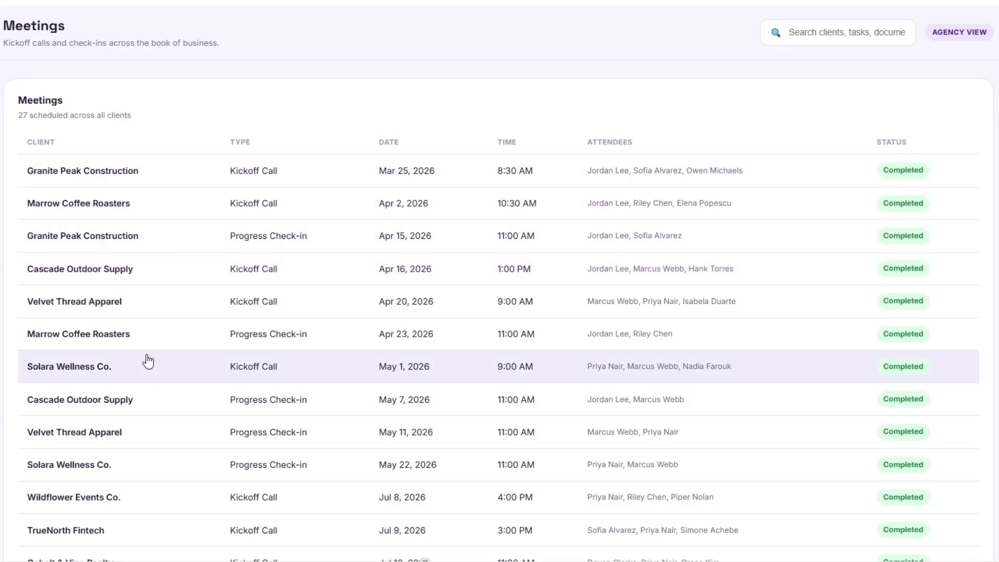
pyautogui.scroll(-7, 117, 395)
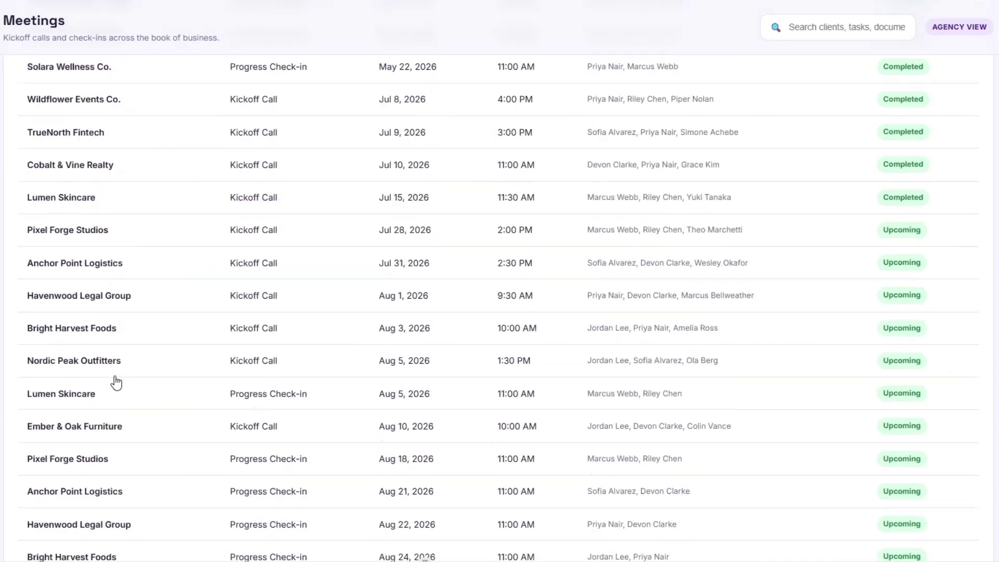
pyautogui.scroll(5, 116, 382)
pyautogui.scroll(3, 115, 381)
pyautogui.scroll(-9, 307, 223)
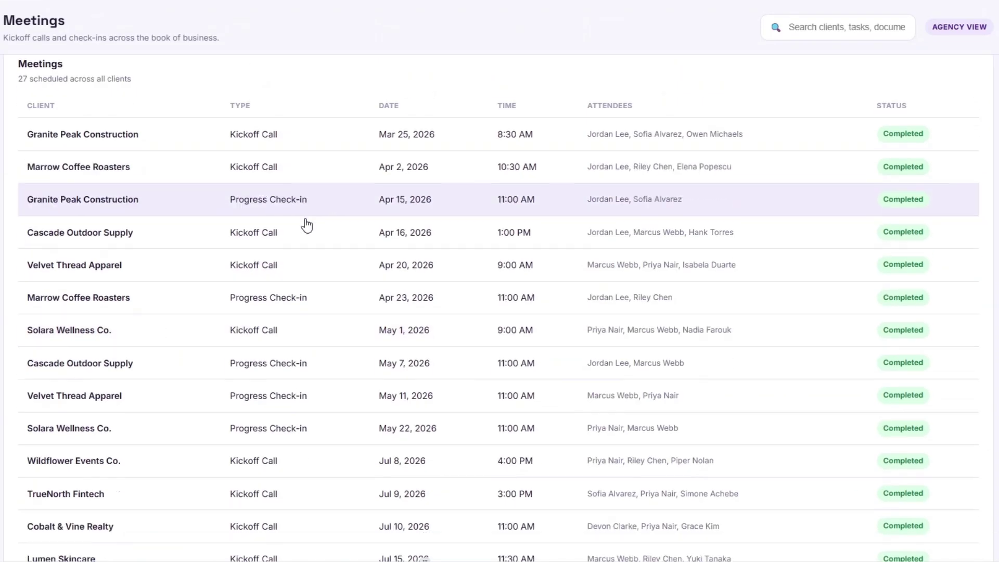
pyautogui.scroll(-2, 306, 228)
pyautogui.scroll(10, 306, 225)
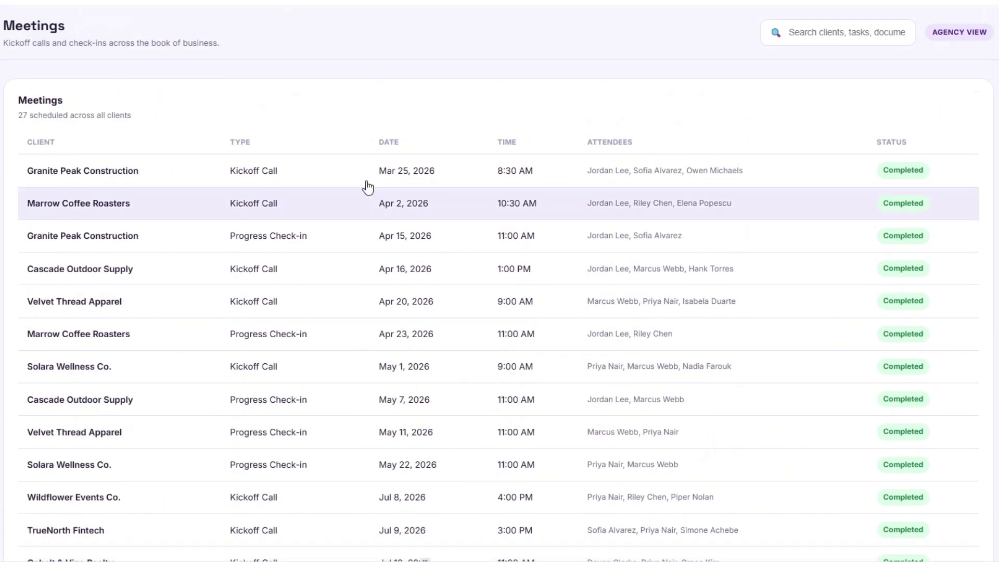
pyautogui.scroll(-10, 709, 352)
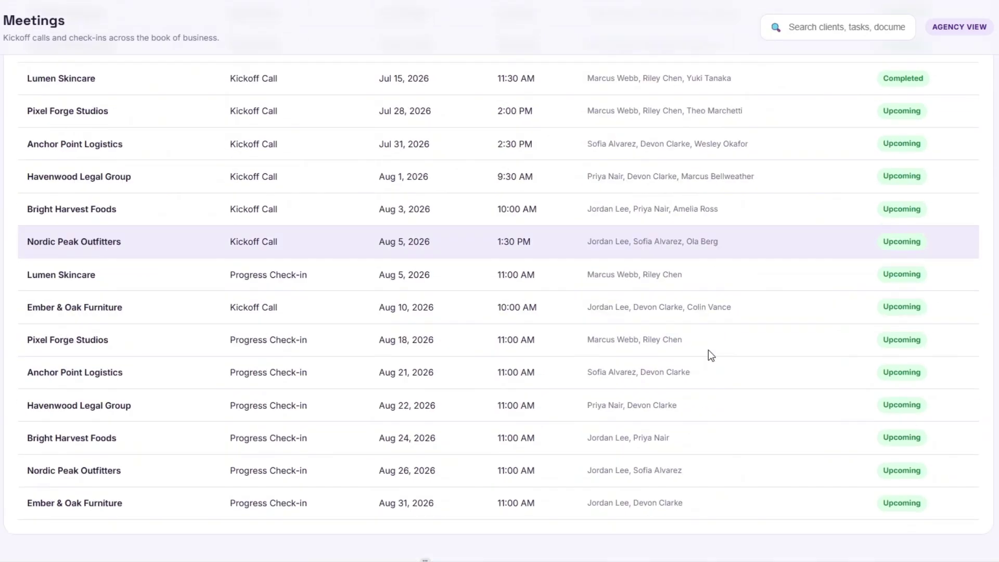
pyautogui.scroll(10, 709, 358)
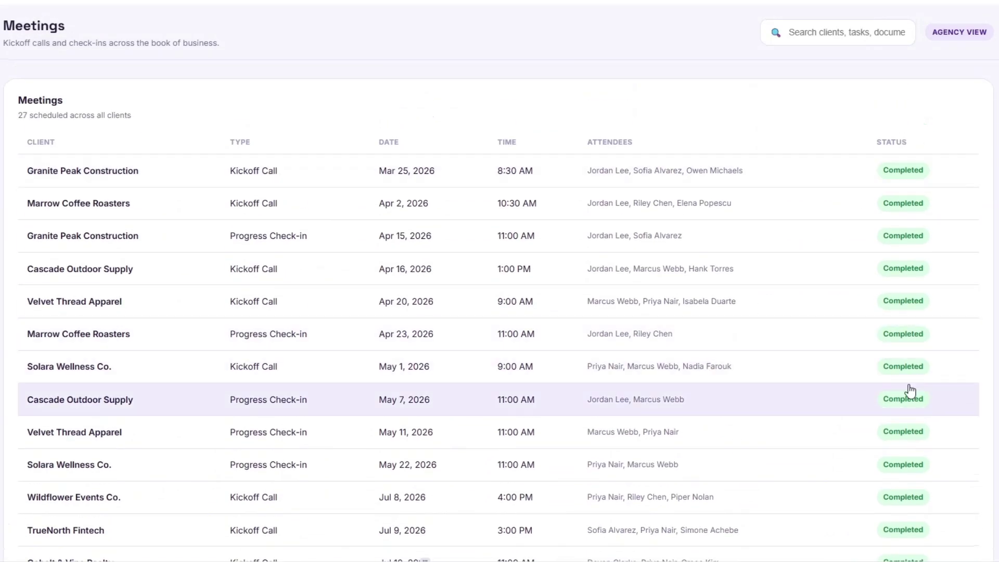
pyautogui.scroll(-10, 903, 307)
pyautogui.scroll(10, 809, 301)
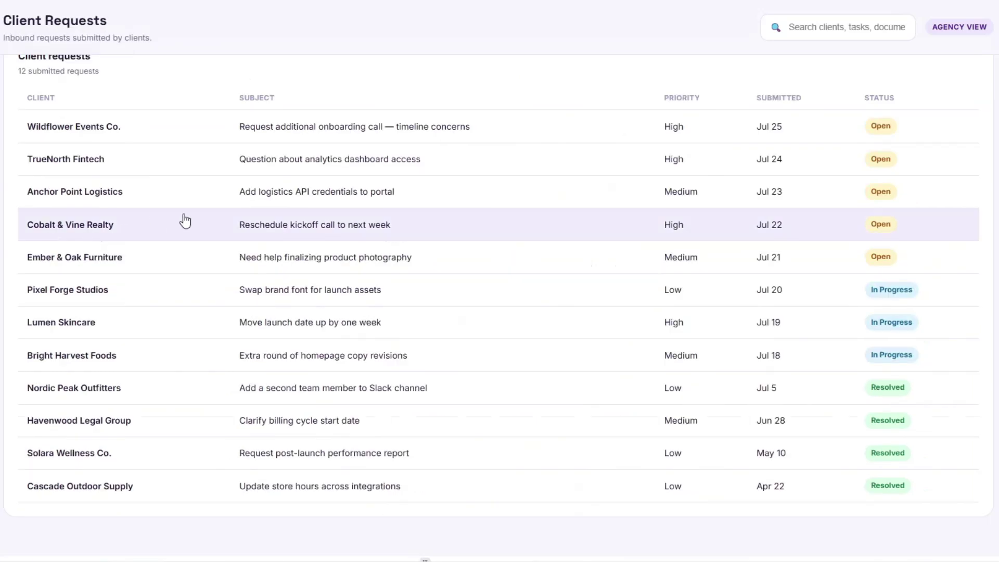
# Review the Client Requests page, including each request's client, subject, priority, submission date and status
pyautogui.scroll(1, 186, 221)
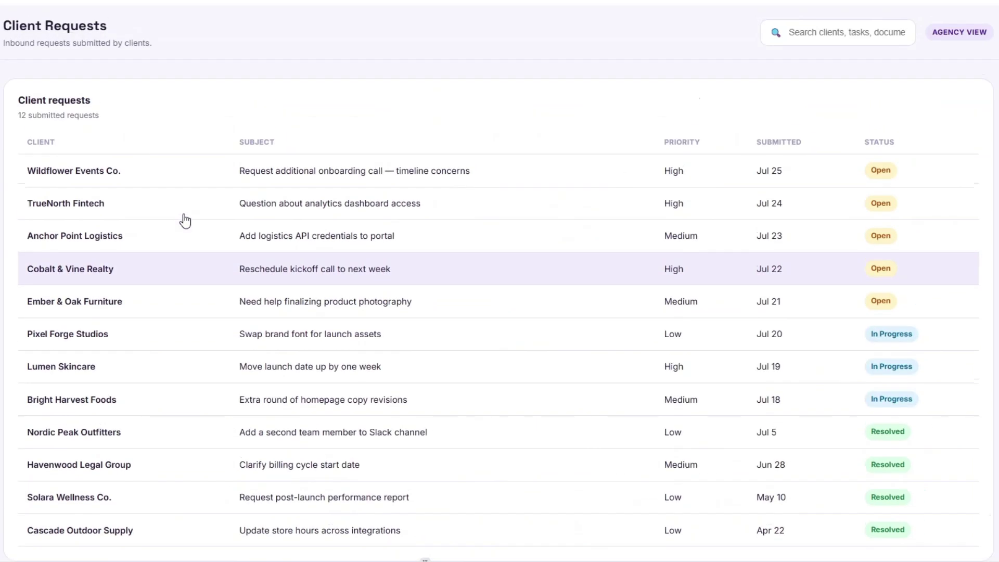
pyautogui.scroll(-1, 169, 179)
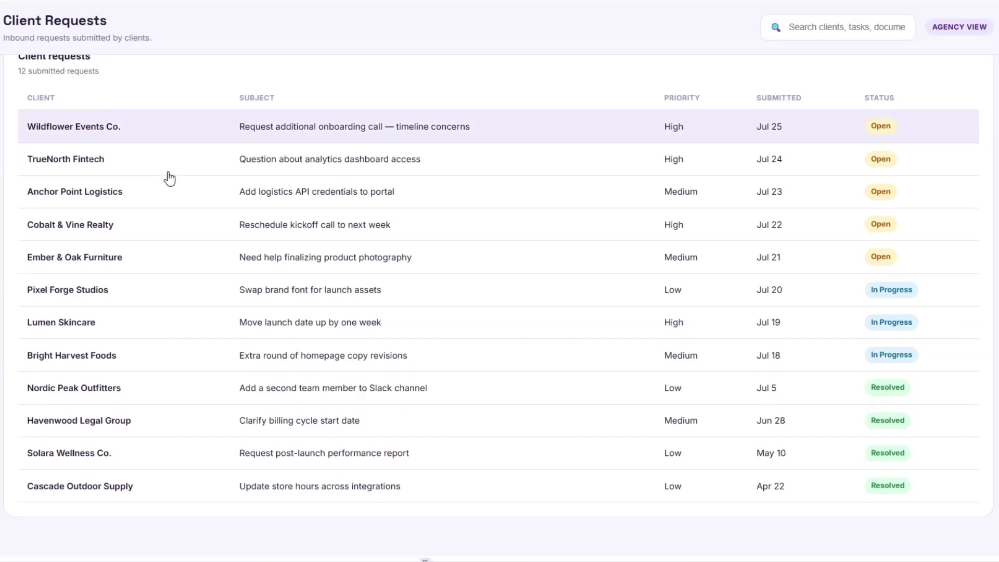
pyautogui.scroll(1, 168, 177)
pyautogui.scroll(-1, 439, 448)
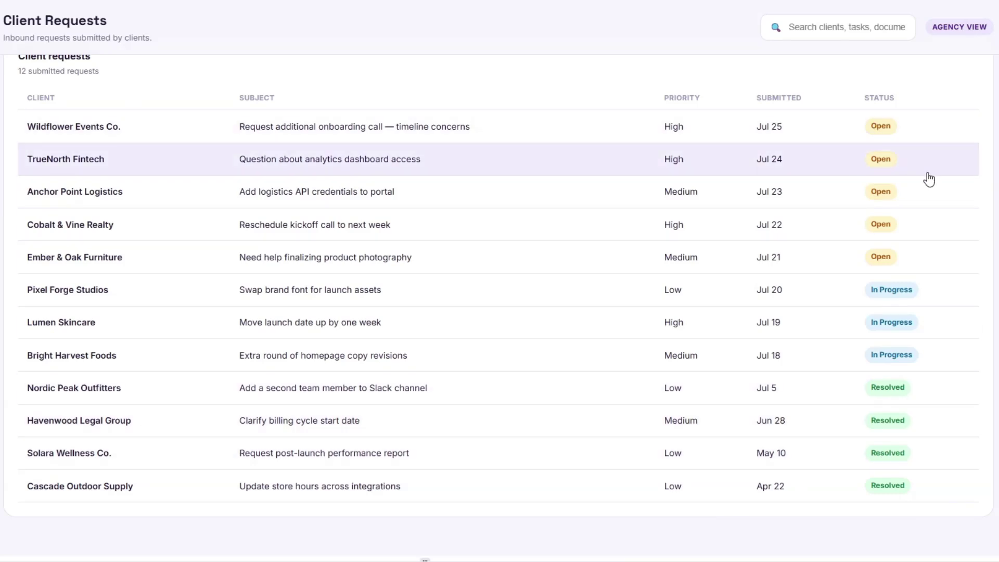
pyautogui.scroll(1, 940, 452)
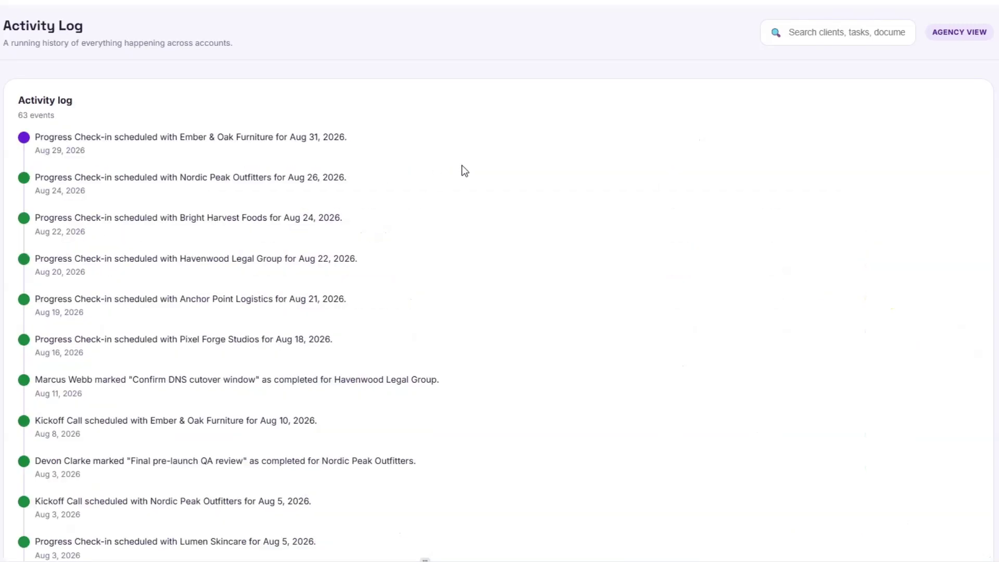
# Look through the Activity Log's history of events across all client accounts
pyautogui.scroll(-20, 462, 166)
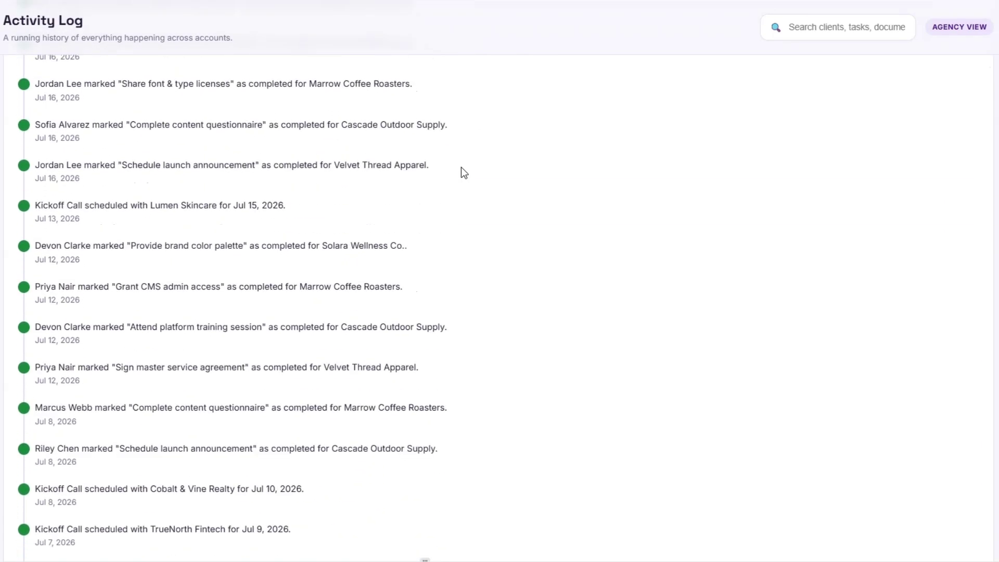
pyautogui.scroll(20, 461, 168)
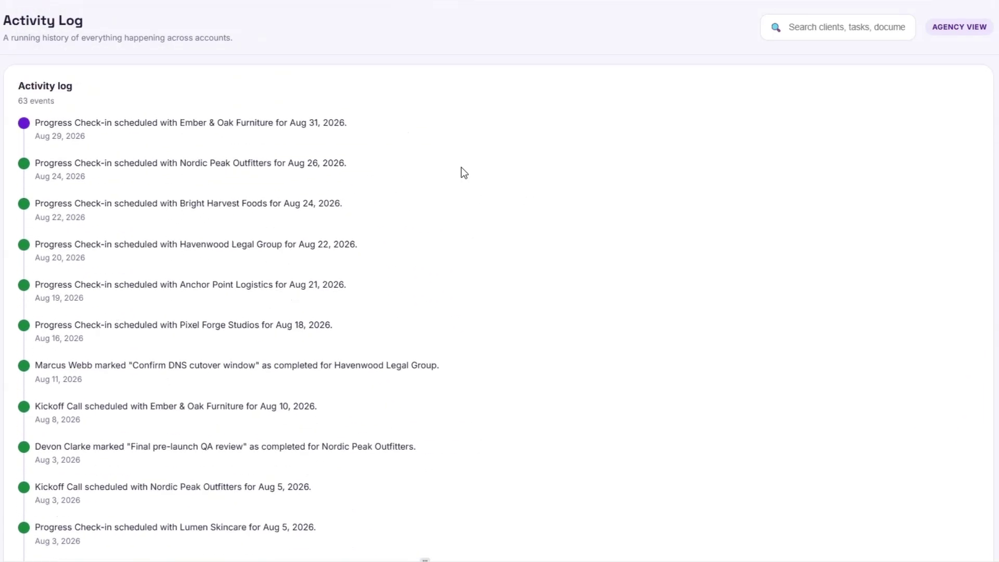
pyautogui.scroll(1, 461, 167)
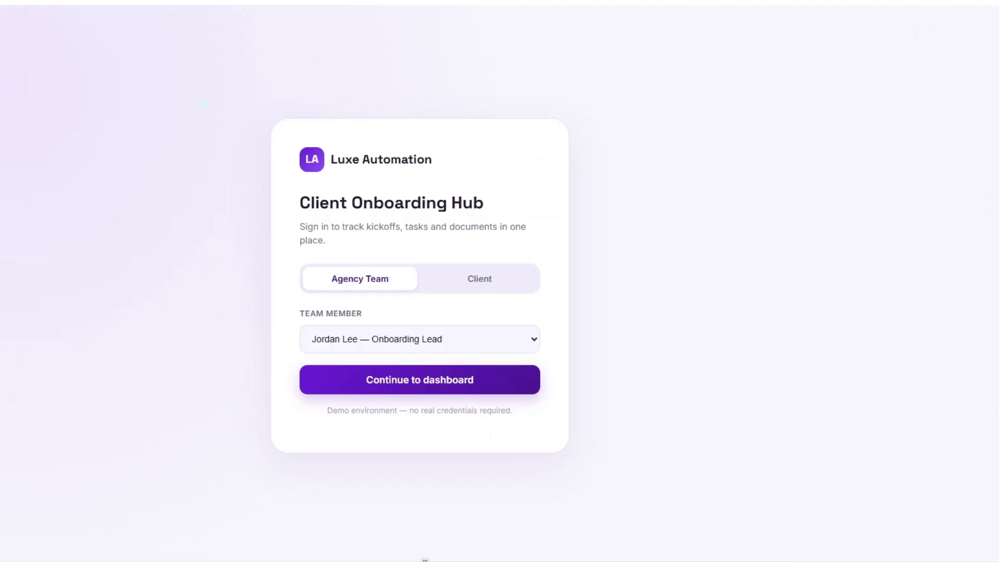
# Enter the dashboard as the client Bright Harvest Foods and review its onboarding checklist and upcoming tasks
pyautogui.click(489, 282)
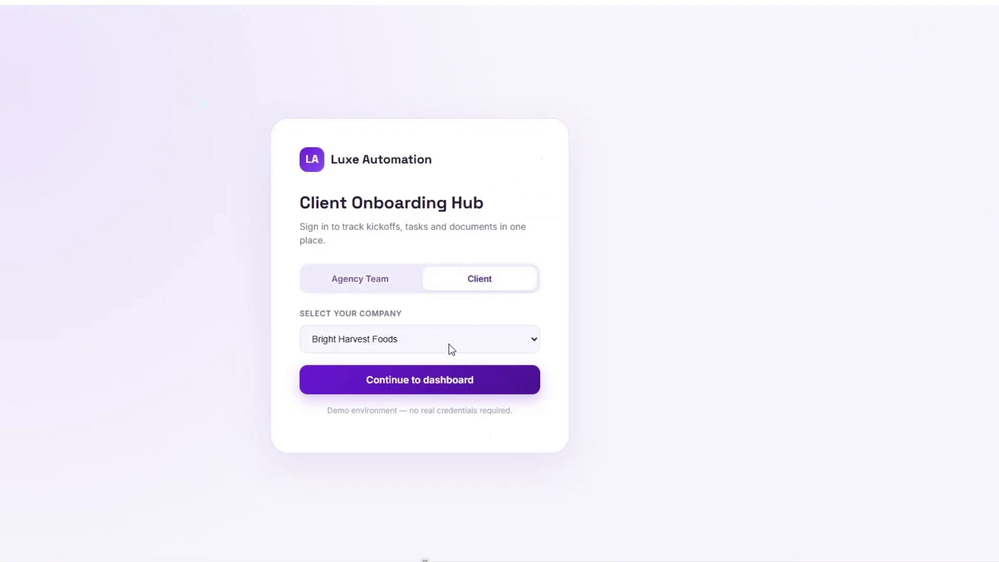
pyautogui.click(431, 377)
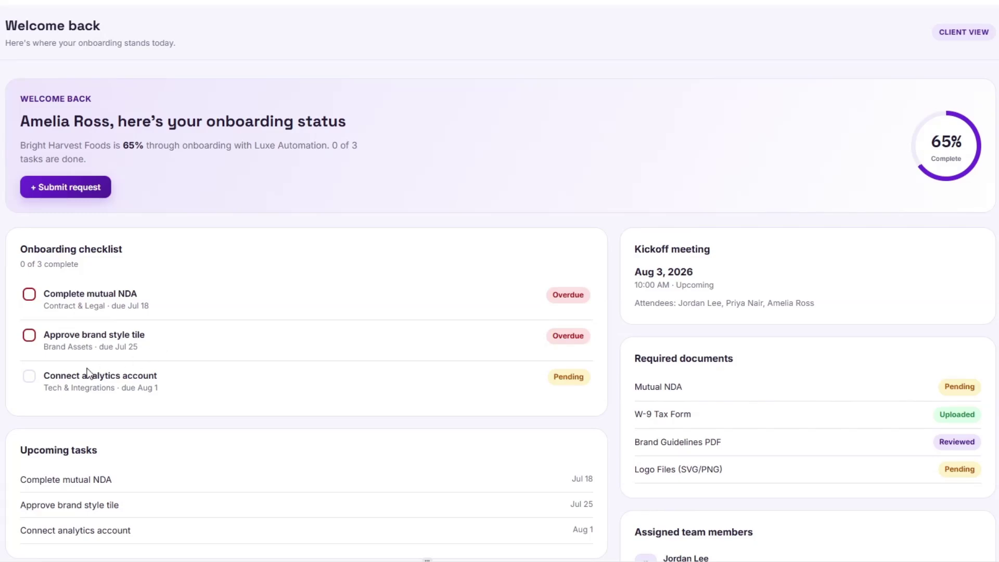
pyautogui.scroll(-6, 249, 355)
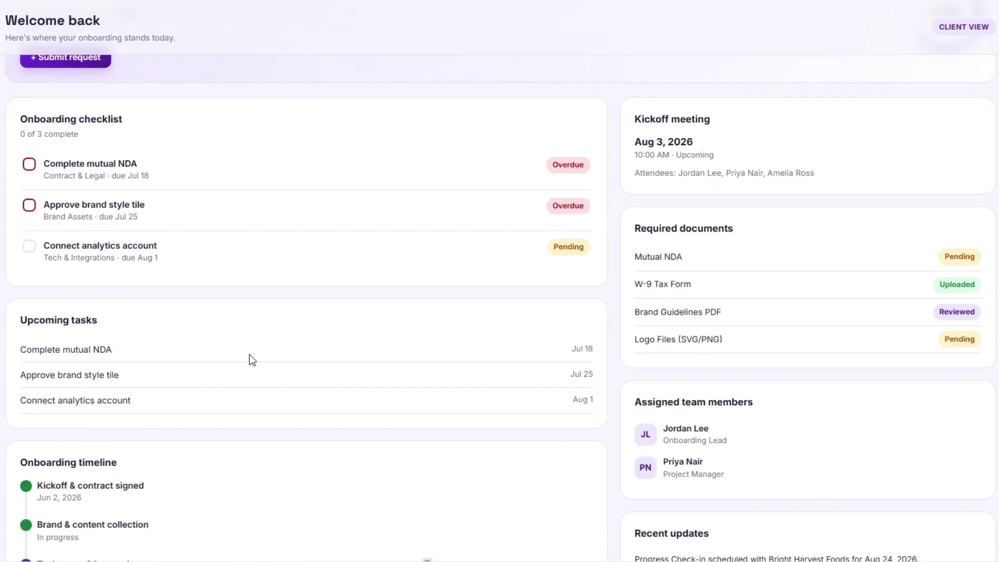
pyautogui.scroll(5, 249, 354)
pyautogui.scroll(1, 248, 355)
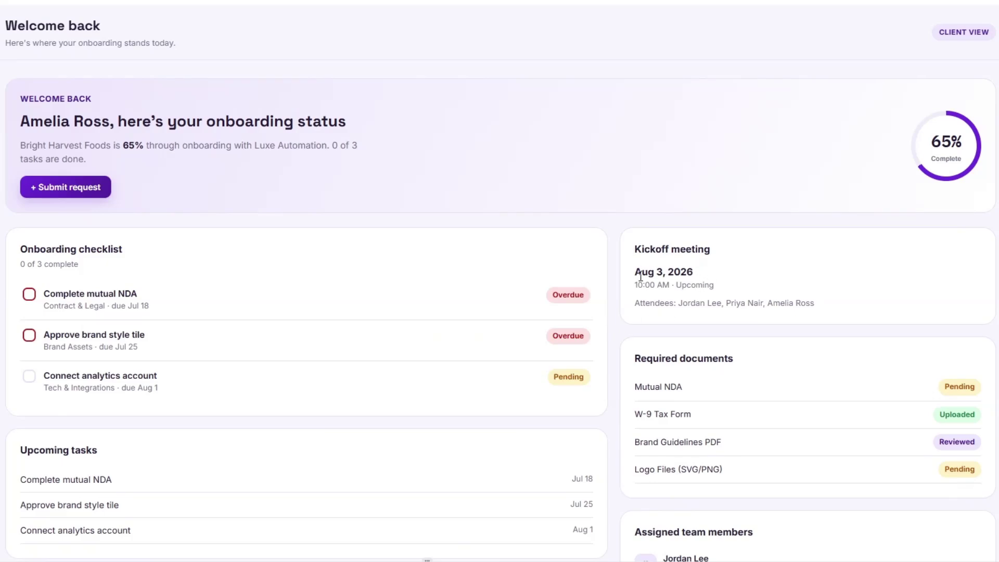
# Examine the client view's kickoff meeting, required documents, assigned team, recent updates, submitted requests and onboarding timeline
pyautogui.moveTo(640, 272); pyautogui.dragTo(724, 286)
pyautogui.click(861, 289)
pyautogui.scroll(-2, 848, 302)
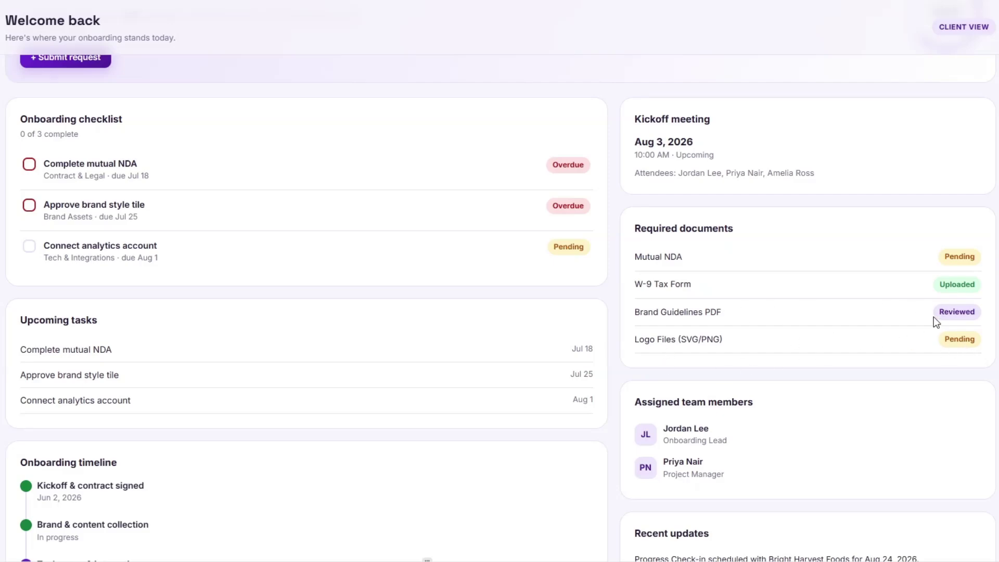
pyautogui.scroll(-5, 848, 242)
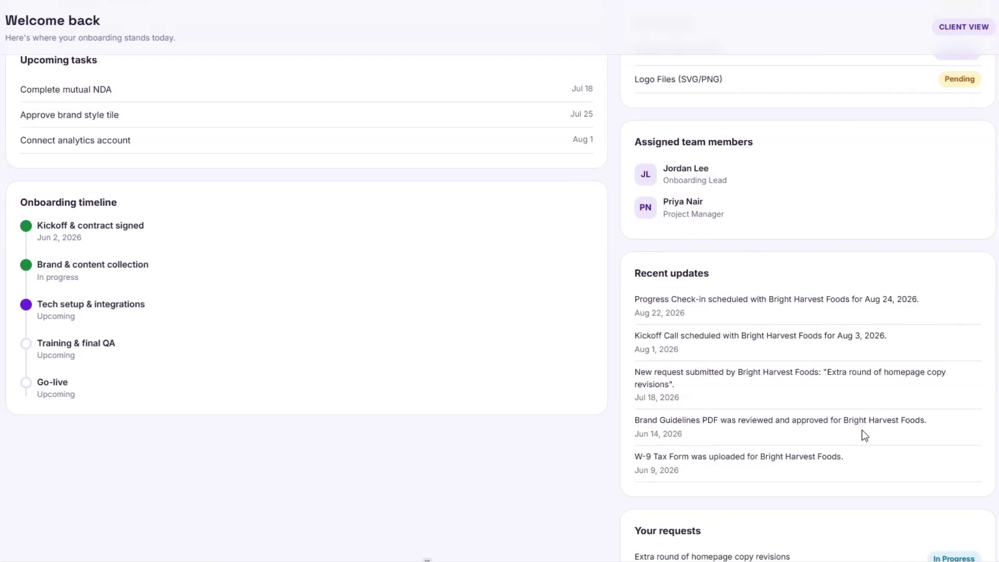
pyautogui.scroll(-2, 824, 354)
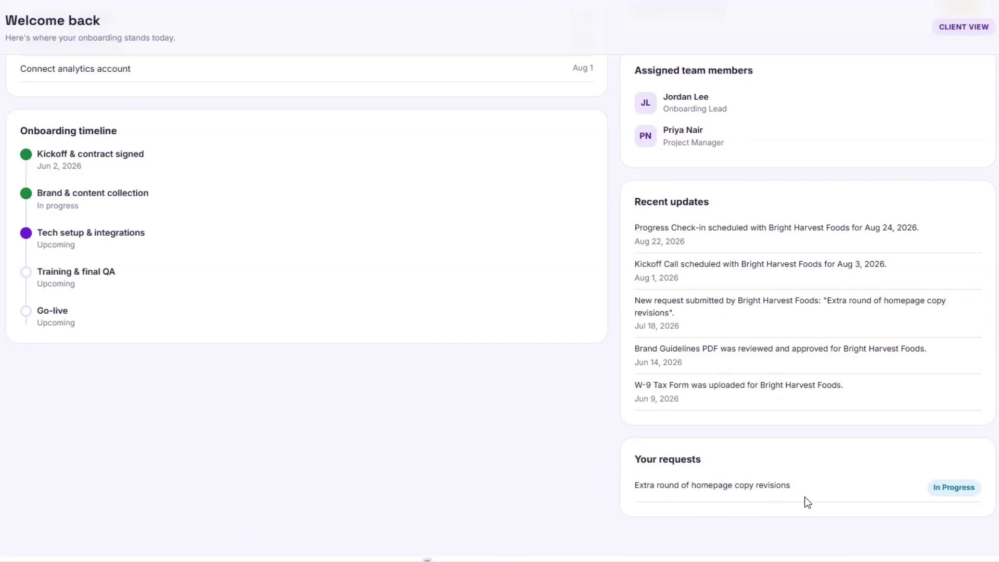
pyautogui.scroll(1, 896, 469)
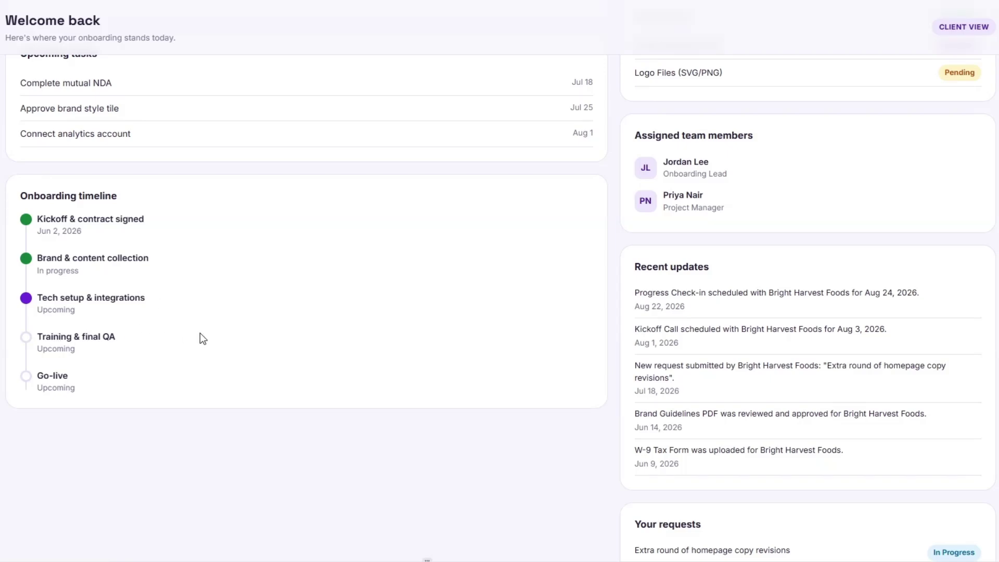
pyautogui.scroll(5, 156, 378)
pyautogui.scroll(3, 136, 374)
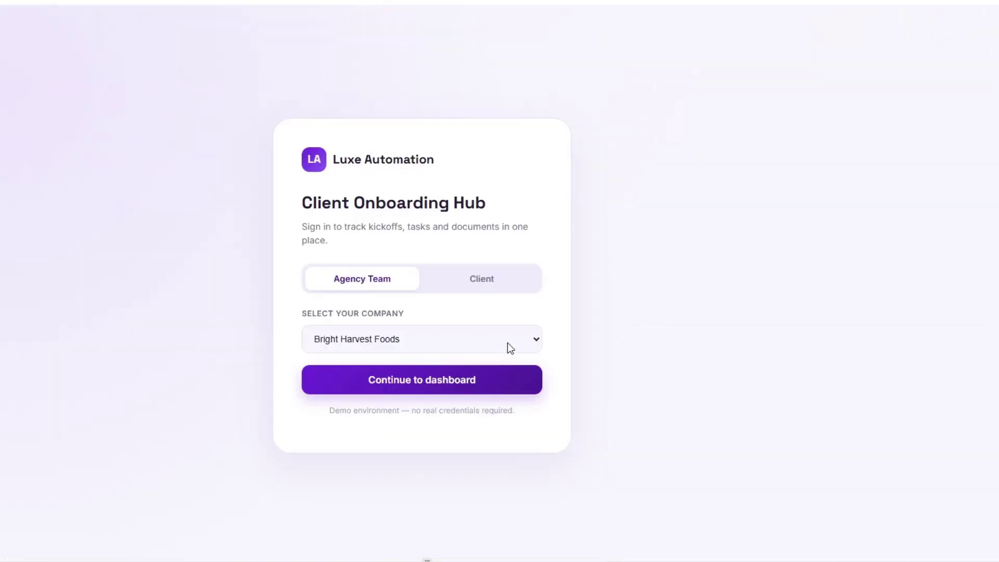
# Enter the dashboard as the client Lumen Skincare and review its onboarding checklist, upcoming tasks and onboarding timeline
pyautogui.click(510, 348)
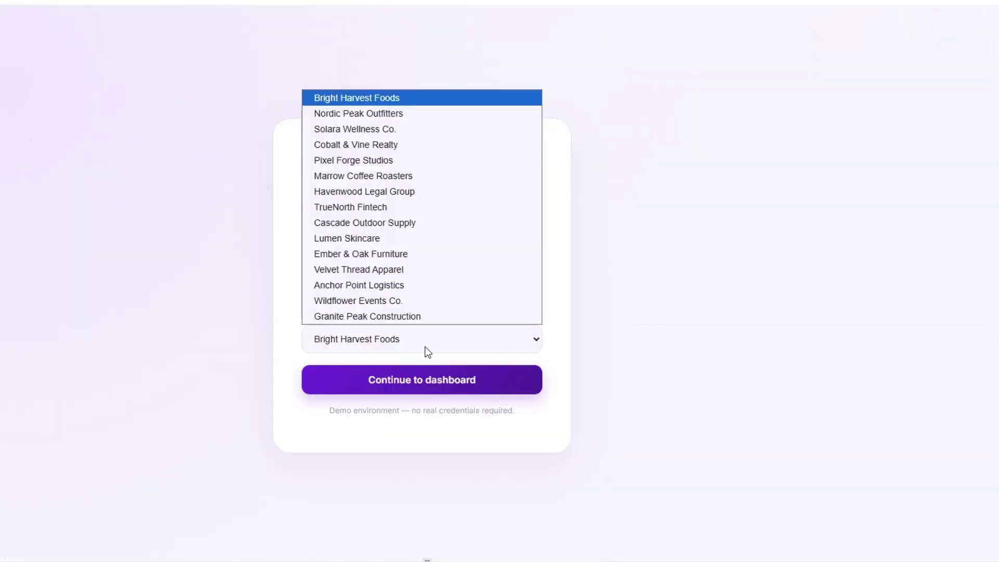
pyautogui.click(345, 235)
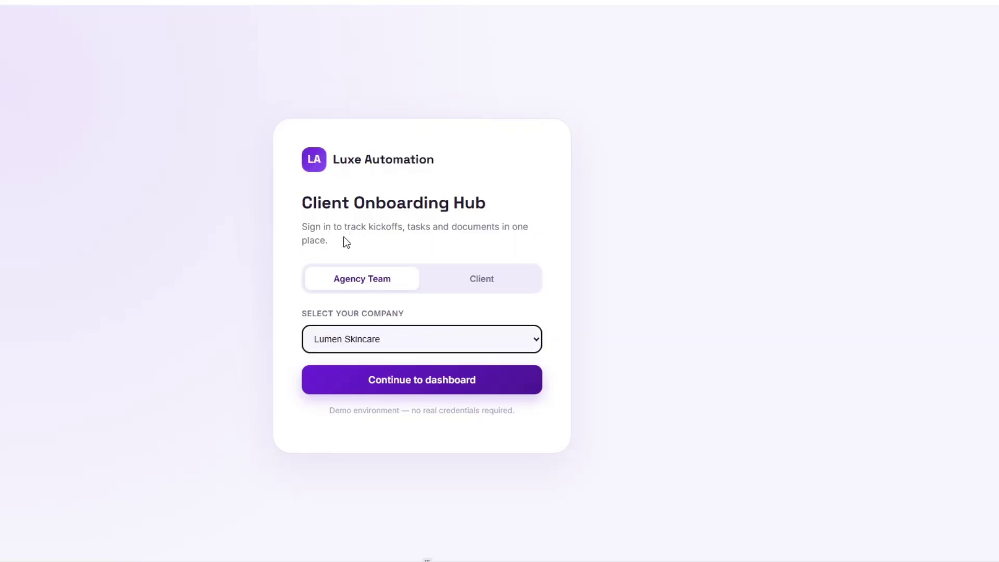
pyautogui.click(425, 381)
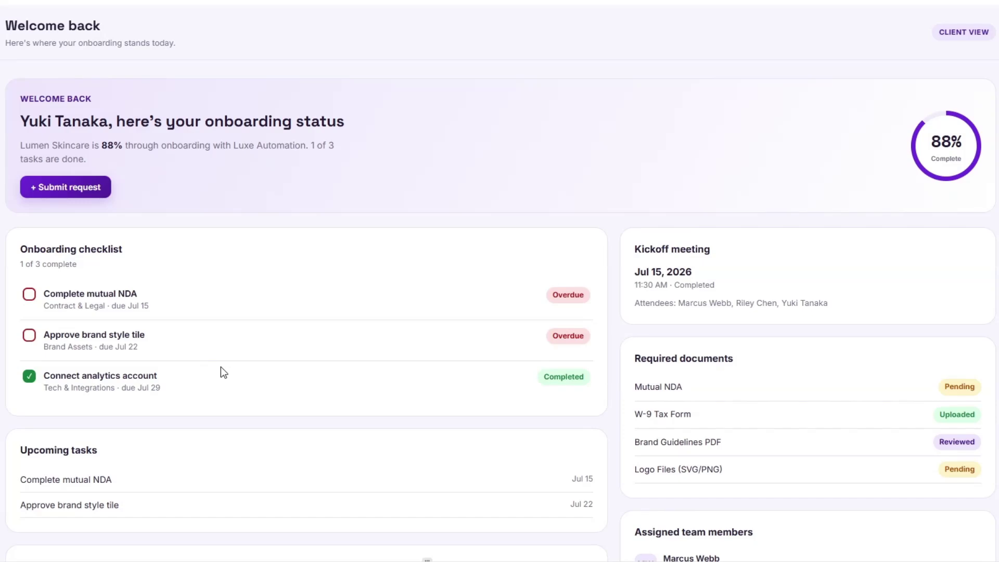
pyautogui.scroll(-3, 224, 370)
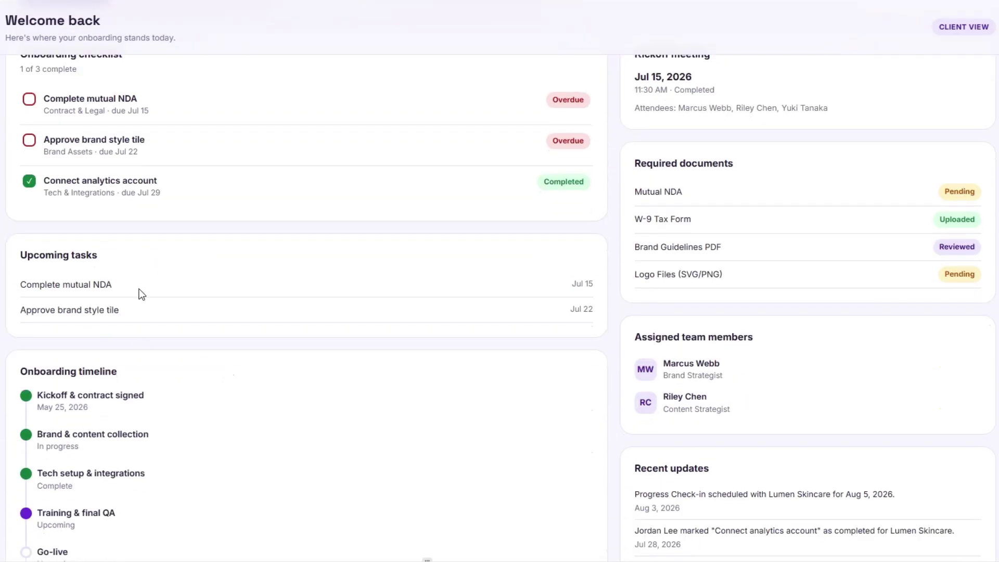
pyautogui.scroll(-1, 208, 323)
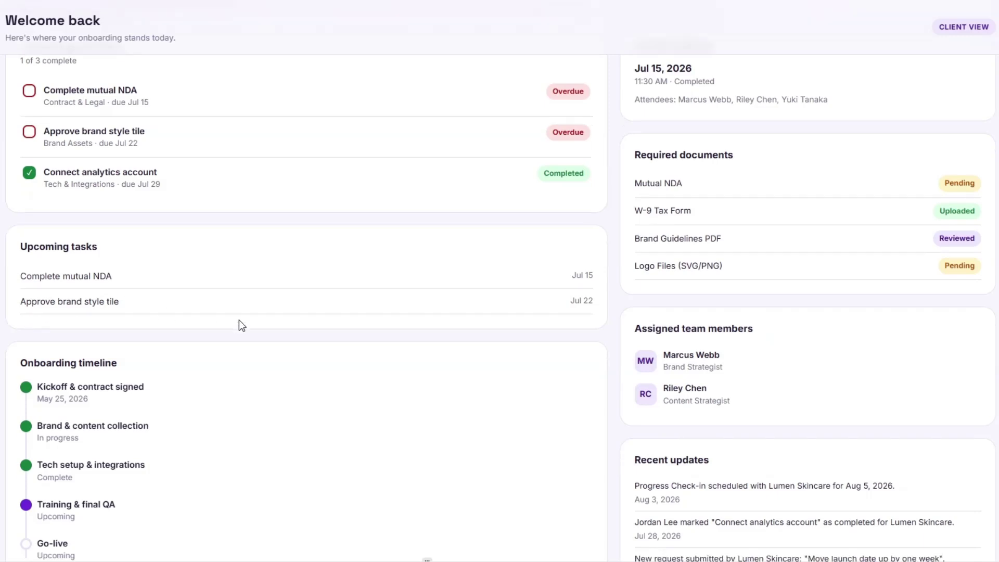
pyautogui.scroll(-3, 239, 320)
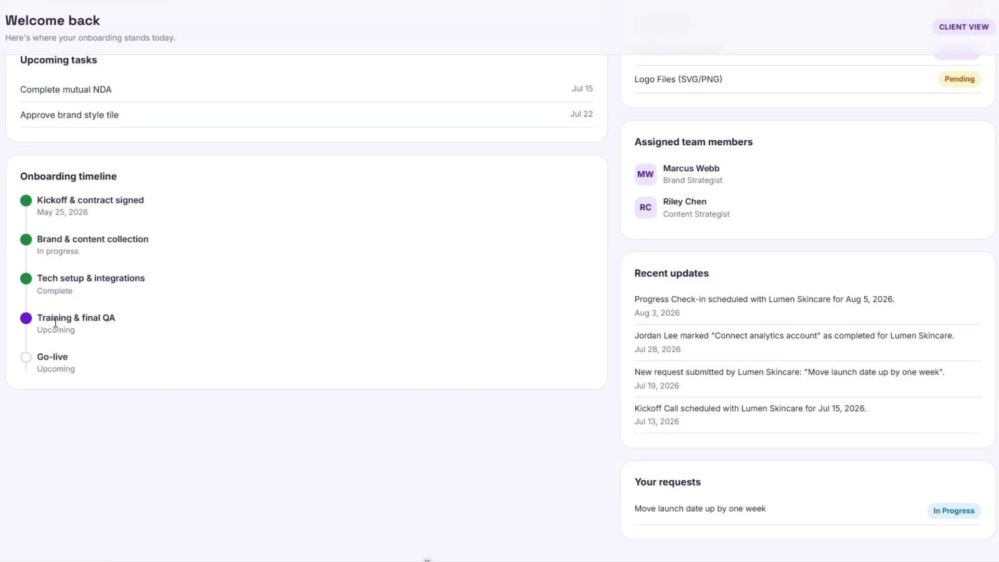
pyautogui.scroll(7, 139, 323)
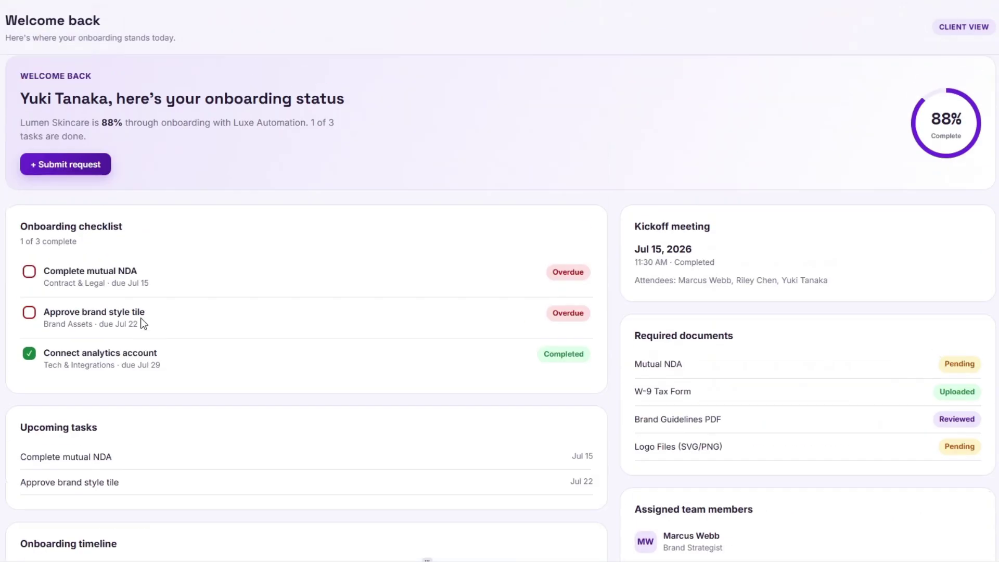
# Examine Lumen Skincare's kickoff meeting, required documents, assigned team members, recent updates and submitted requests
pyautogui.moveTo(639, 225); pyautogui.dragTo(719, 229)
pyautogui.click(687, 249)
pyautogui.scroll(-3, 728, 261)
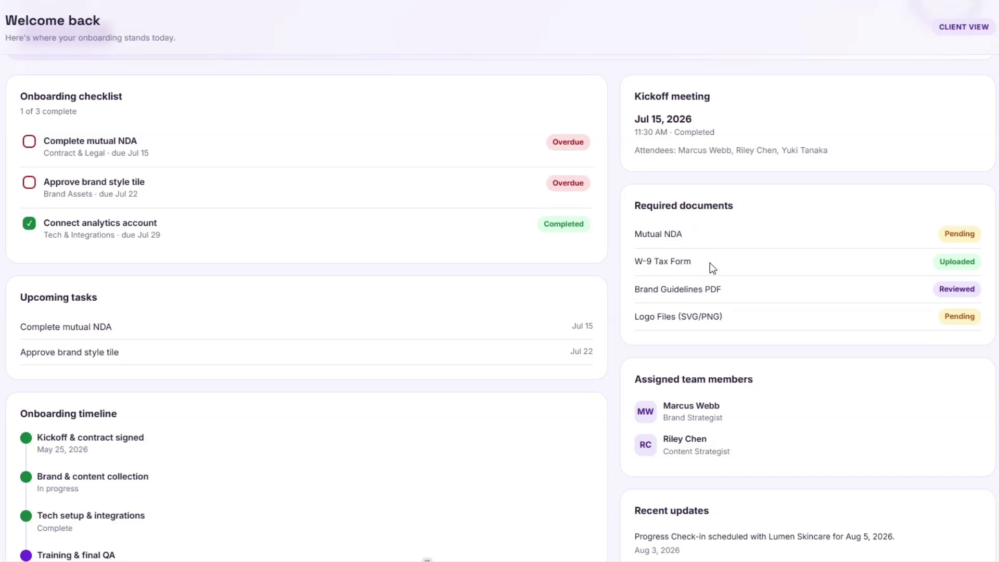
pyautogui.scroll(-3, 717, 287)
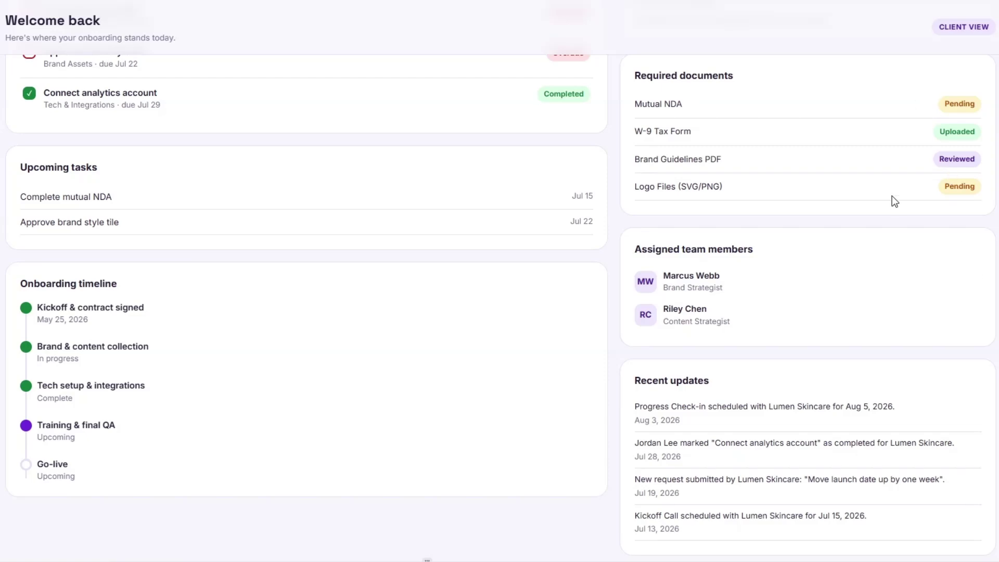
pyautogui.scroll(-3, 892, 196)
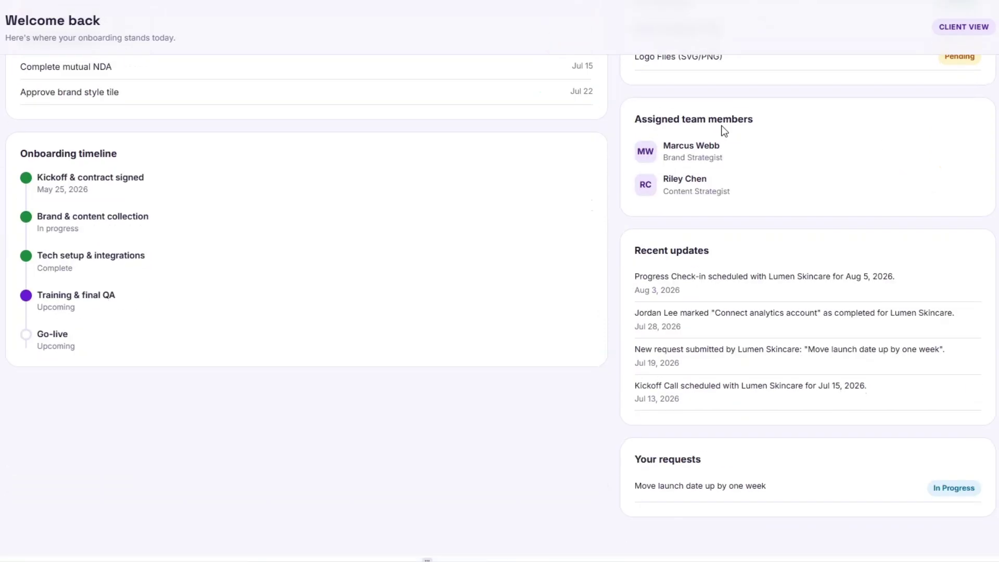
pyautogui.scroll(10, 731, 131)
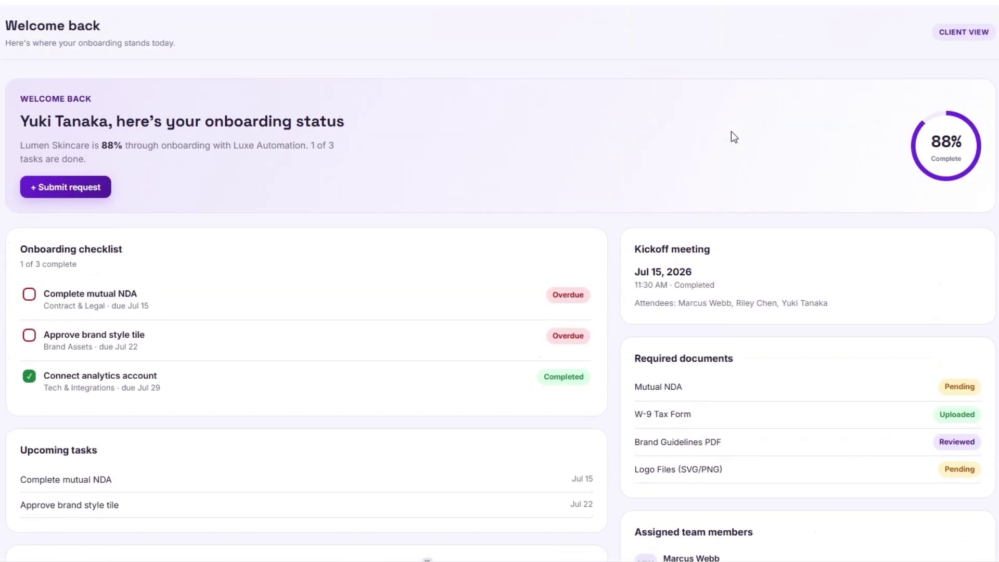
pyautogui.scroll(-8, 776, 269)
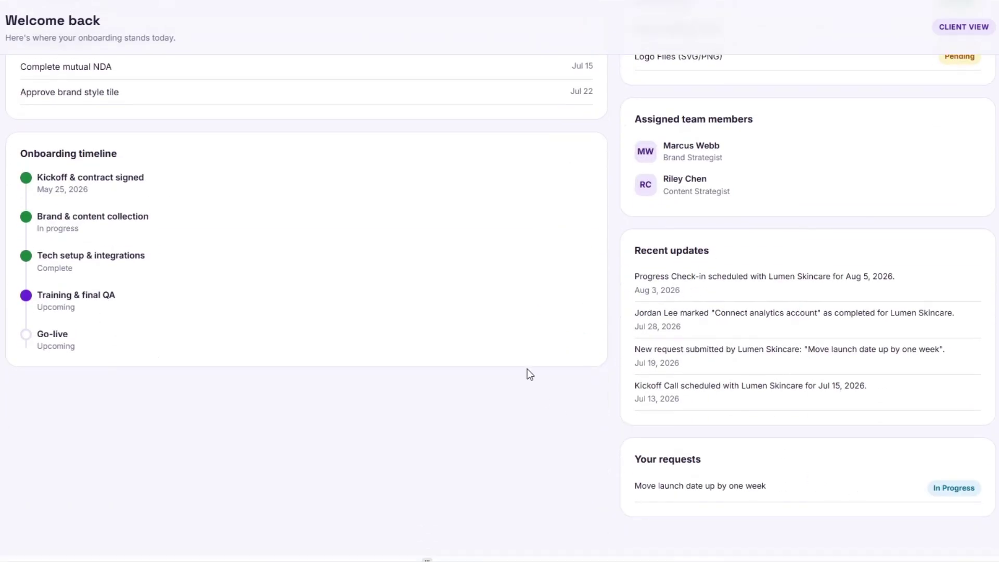
pyautogui.scroll(6, 529, 375)
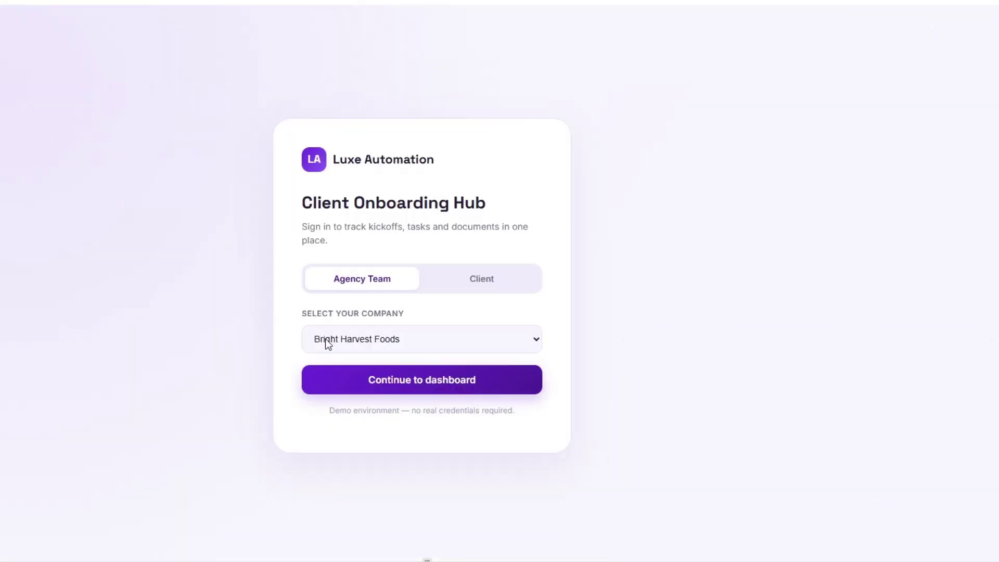
# Enter the dashboard as the client Granite Peak Construction and review its onboarding status and checklist
pyautogui.click(326, 338)
pyautogui.click(375, 315)
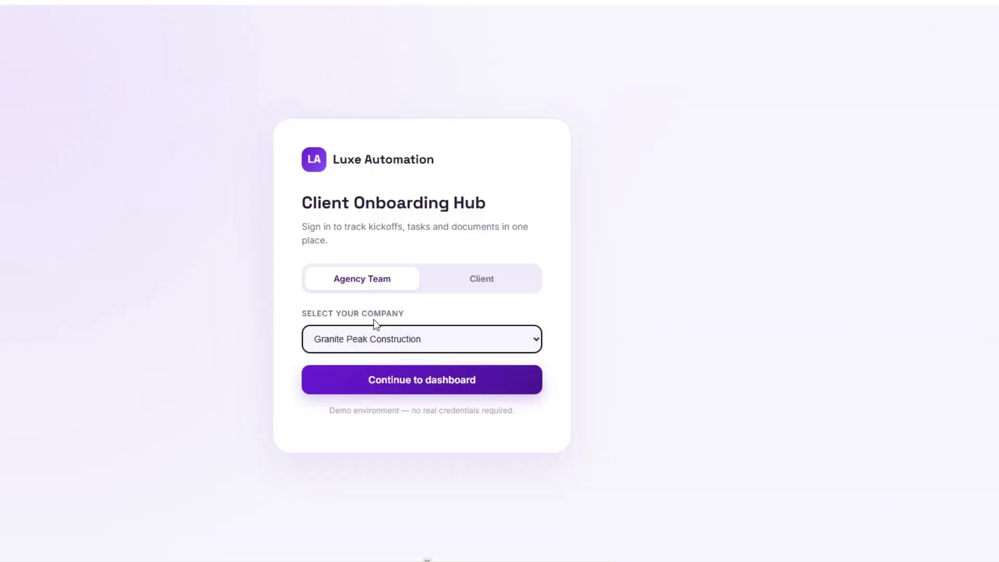
pyautogui.click(398, 375)
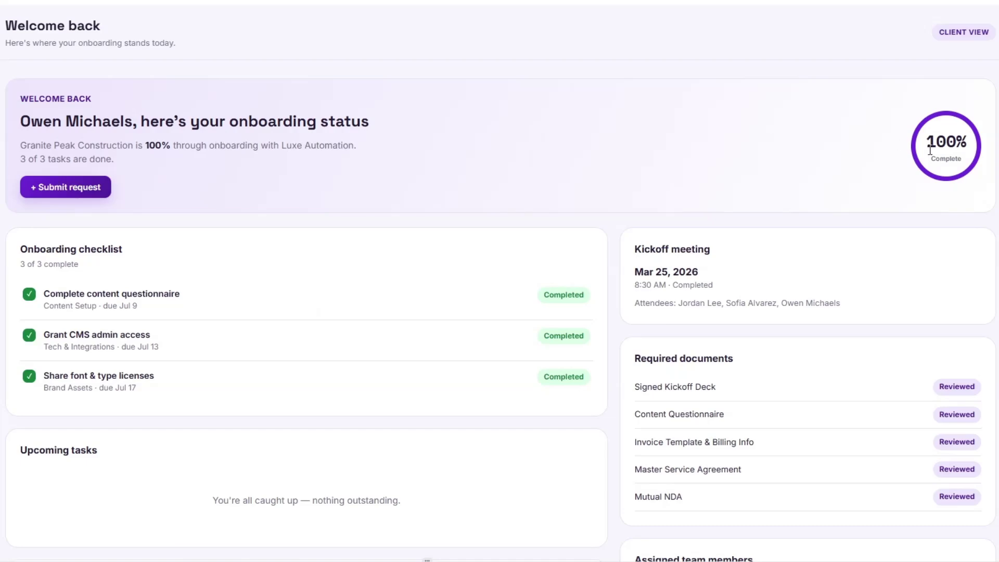
pyautogui.moveTo(14, 246); pyautogui.dragTo(135, 245)
pyautogui.click(139, 245)
# Examine Granite Peak Construction's required documents, assigned team, recent updates, requests and onboarding timeline
pyautogui.scroll(-4, 725, 291)
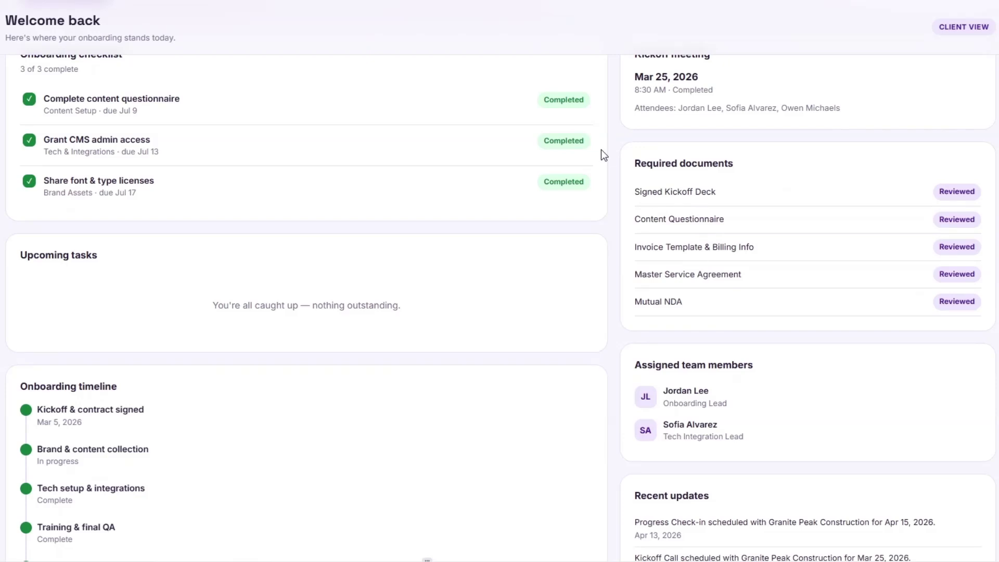
pyautogui.moveTo(646, 157); pyautogui.dragTo(830, 315)
pyautogui.click(802, 293)
pyautogui.scroll(-4, 801, 292)
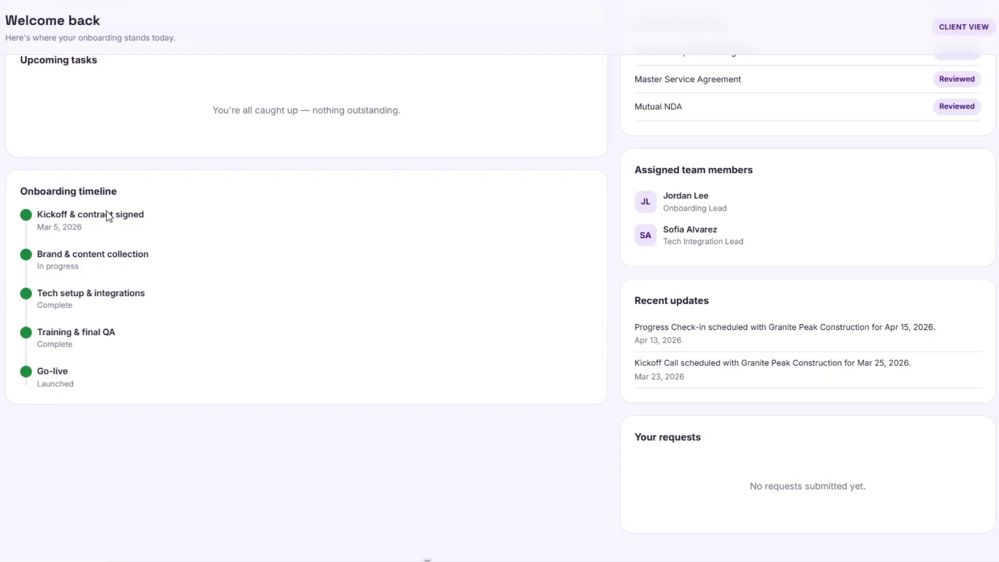
pyautogui.scroll(8, 117, 389)
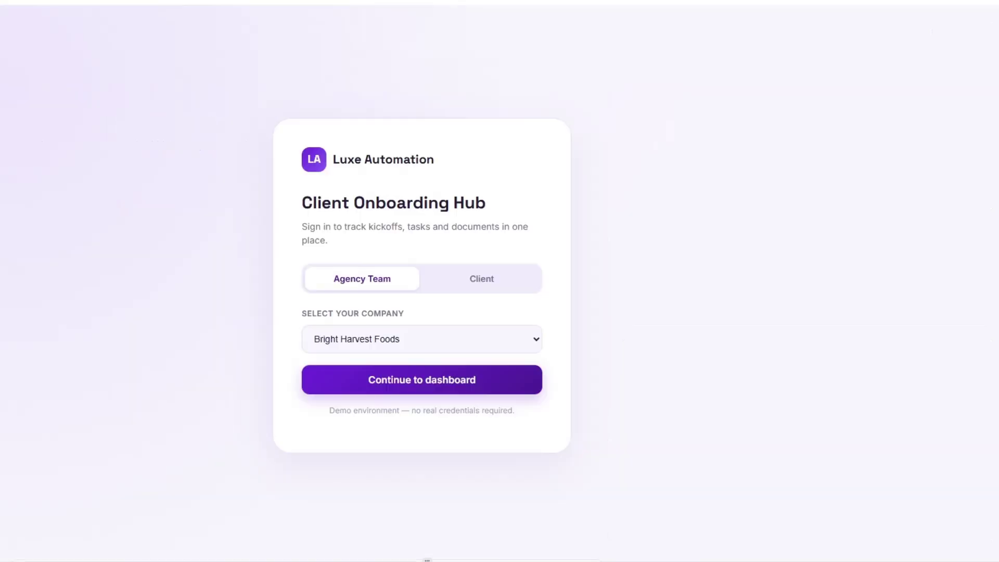
# Sign in to the agency side of the dashboard as the team member with the Brand Strategist role
pyautogui.click(370, 287)
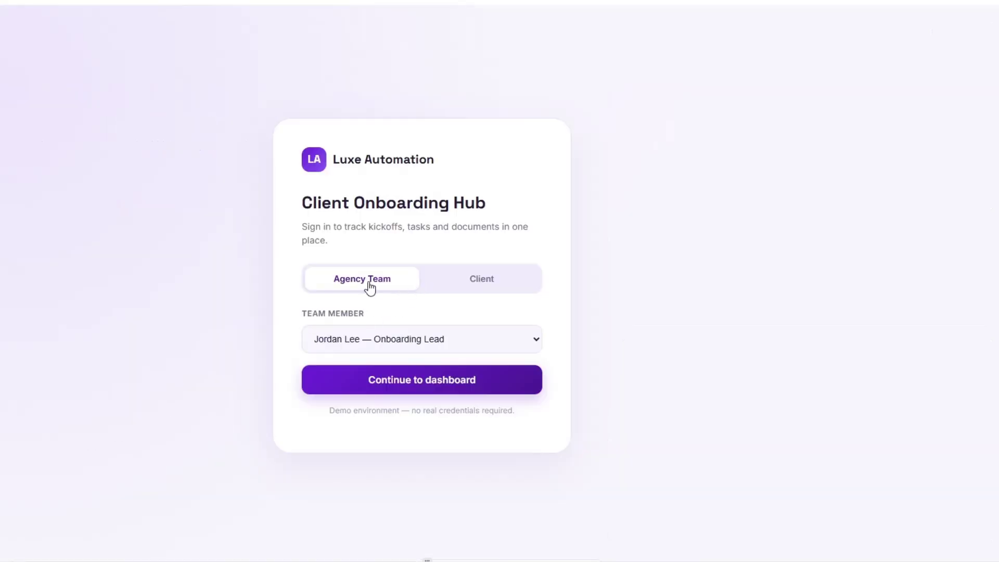
pyautogui.click(382, 341)
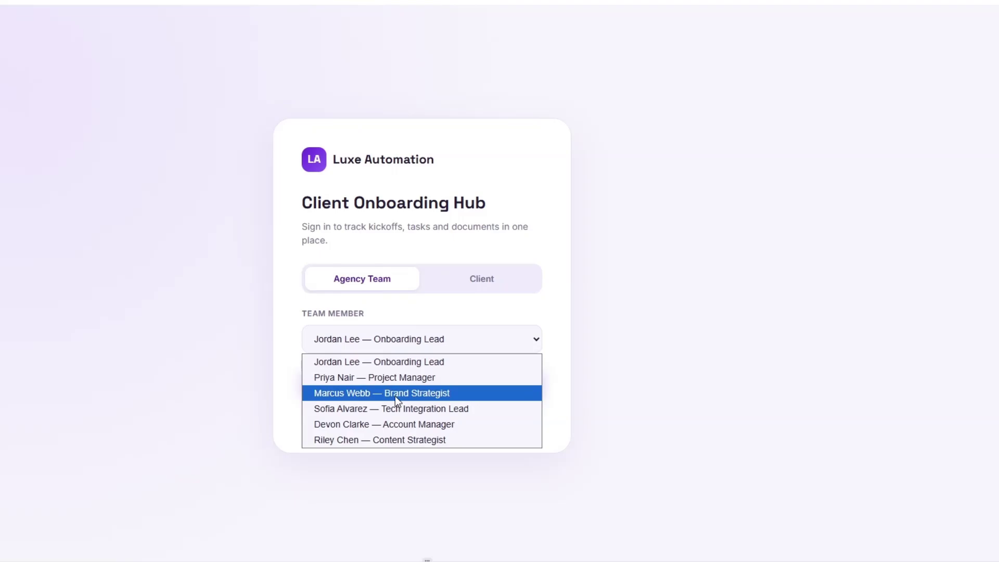
pyautogui.click(394, 396)
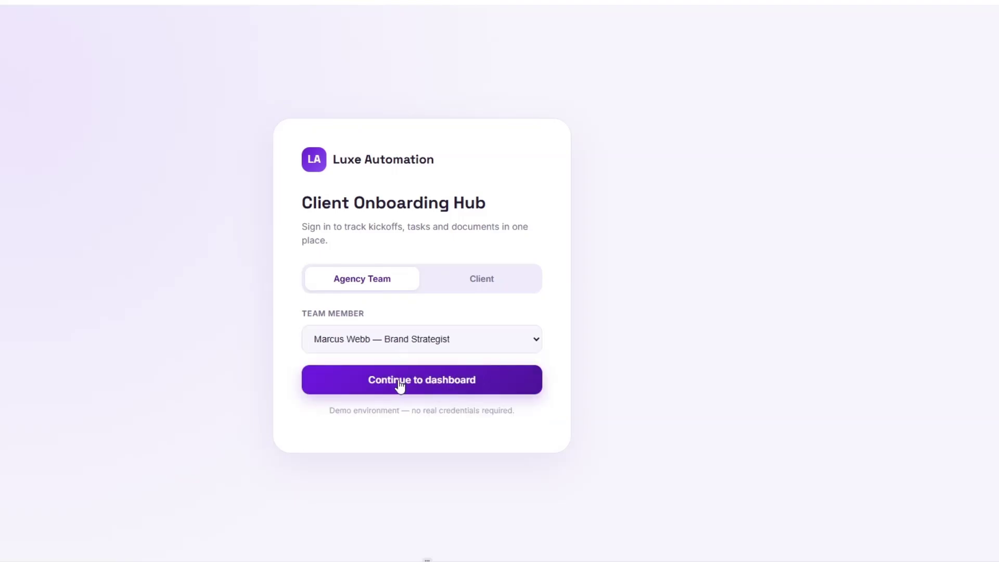
pyautogui.click(399, 385)
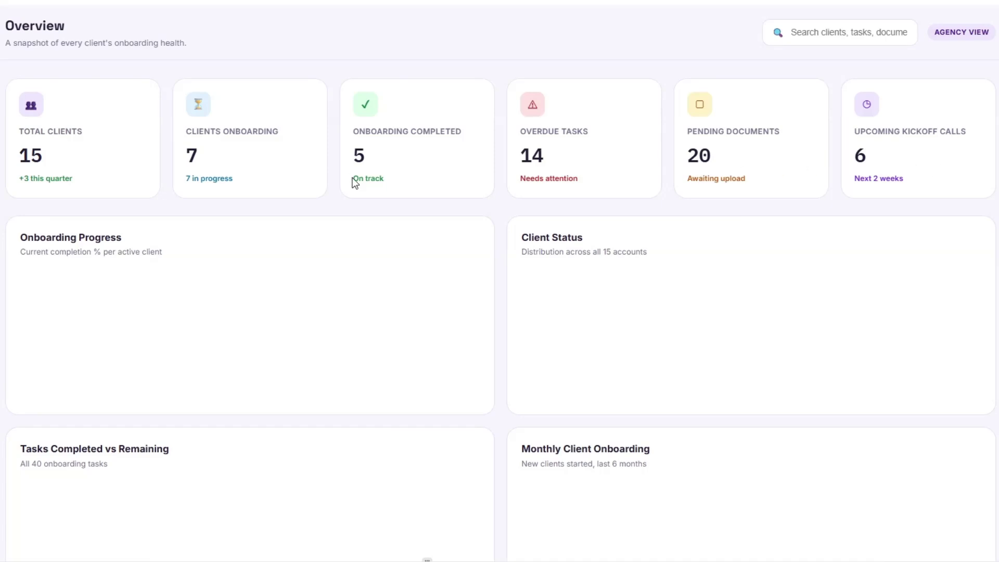
# Look over the agency Overview page's metrics, chart cards, upcoming kickoff calls and recent activity
pyautogui.scroll(-8, 67, 229)
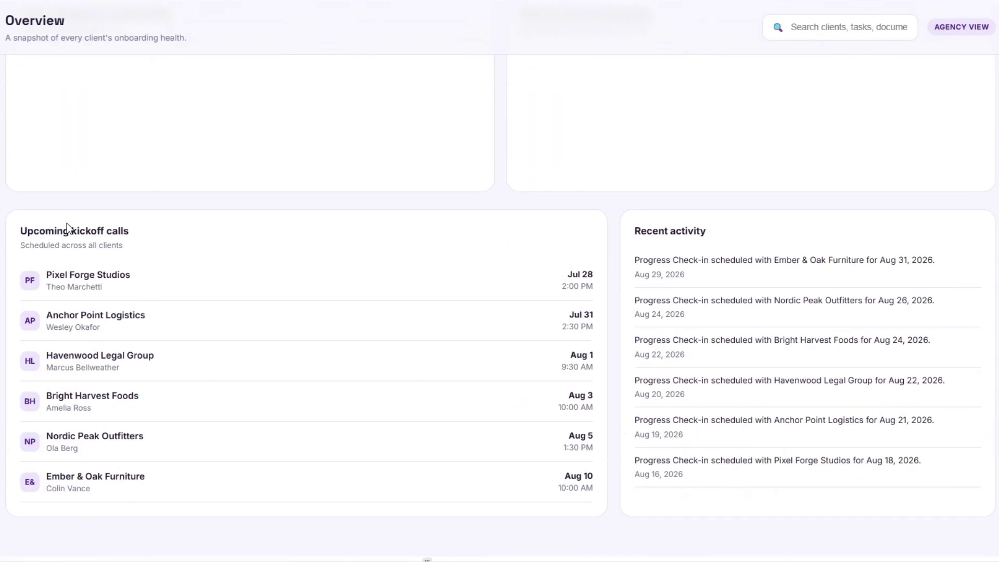
pyautogui.scroll(10, 186, 281)
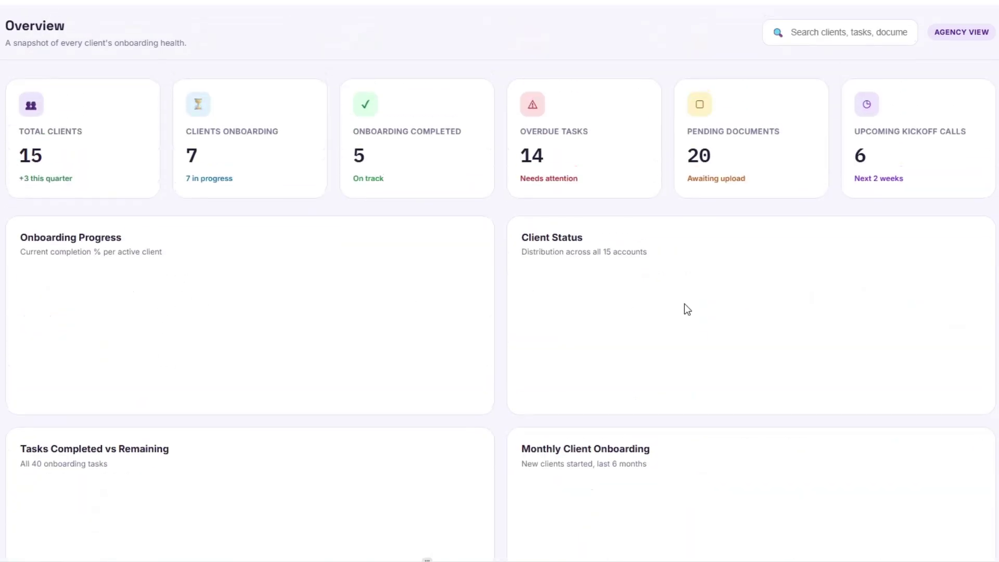
pyautogui.scroll(-1, 685, 304)
pyautogui.scroll(-5, 567, 330)
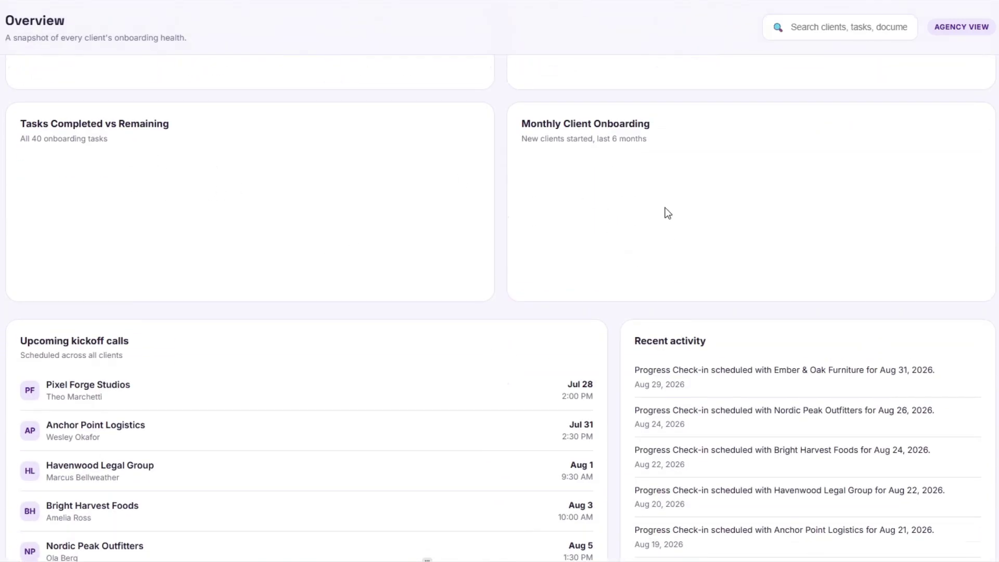
pyautogui.scroll(-2, 666, 213)
pyautogui.scroll(-1, 665, 207)
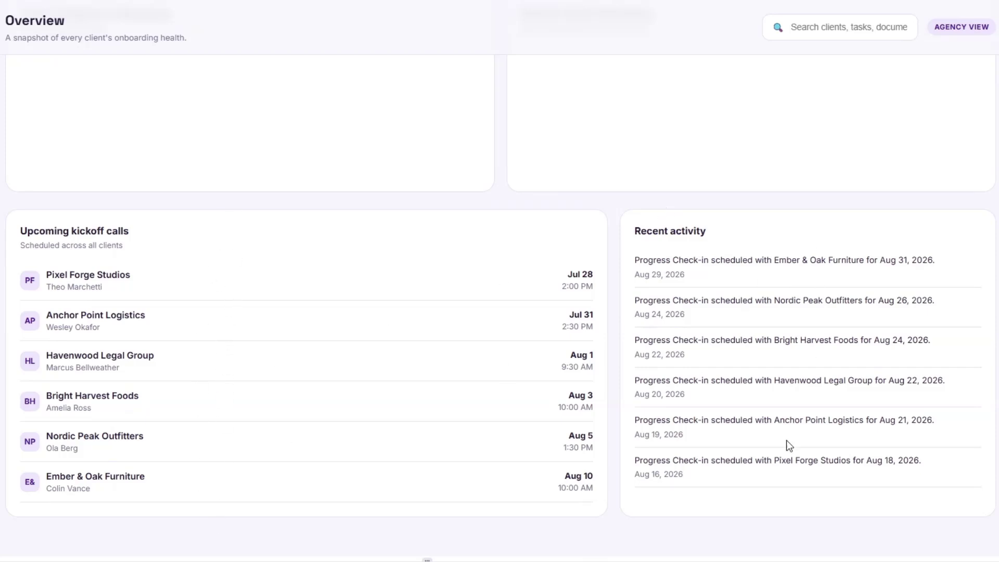
pyautogui.scroll(4, 548, 388)
pyautogui.scroll(5, 546, 387)
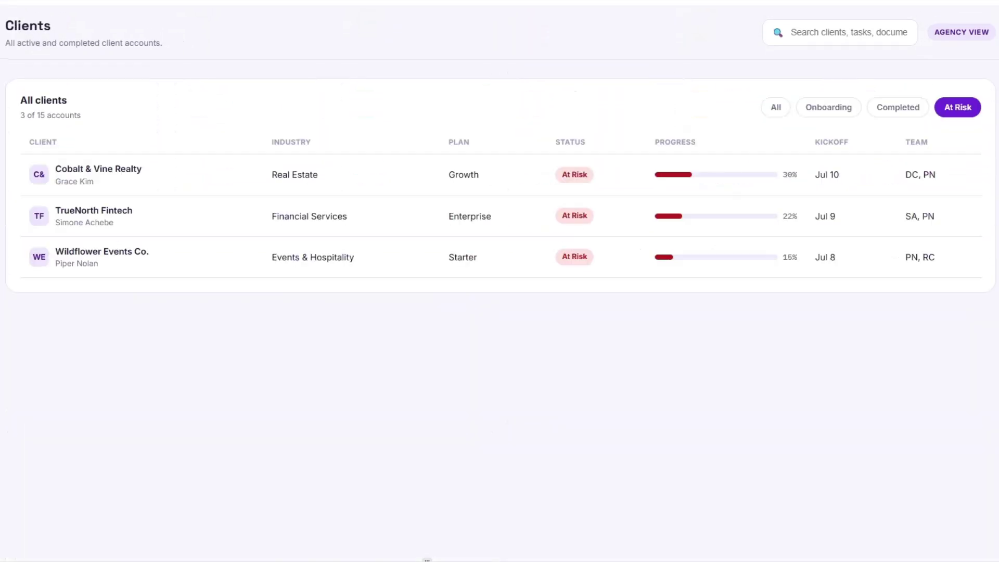
# Check the Clients list under the Onboarding, Completed and At Risk filters, and look through all clients
pyautogui.click(765, 113)
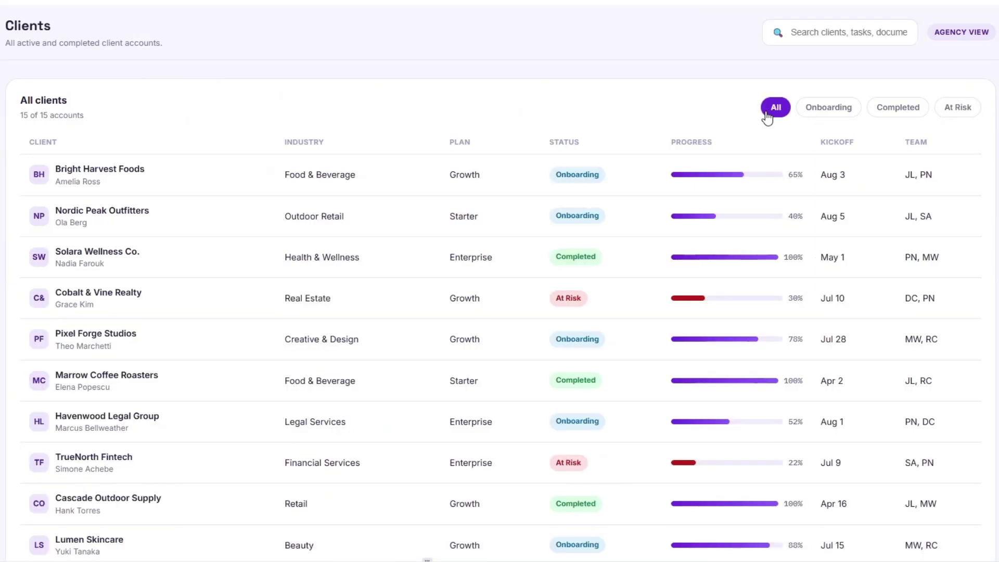
pyautogui.click(824, 113)
pyautogui.click(919, 114)
pyautogui.click(960, 113)
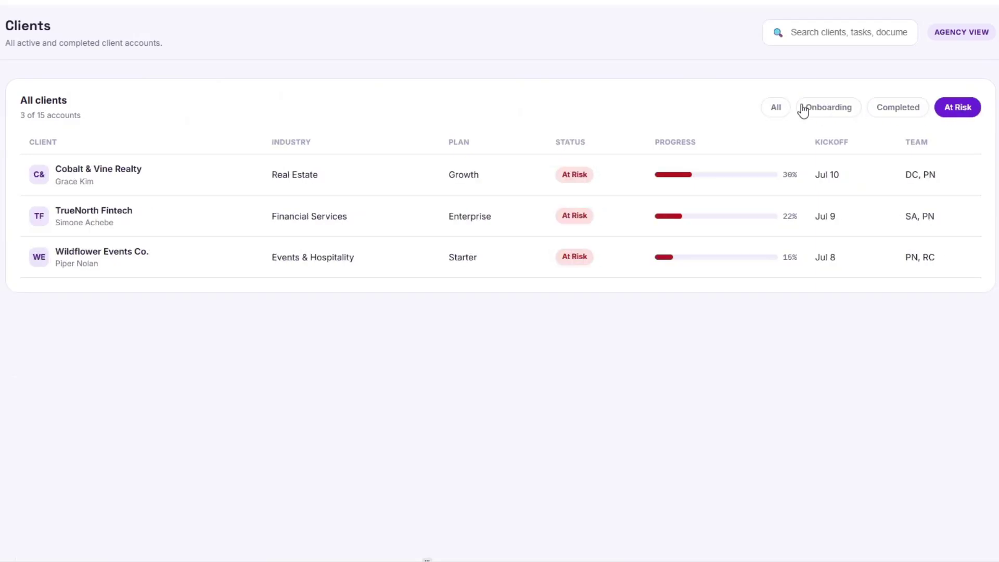
pyautogui.click(775, 113)
pyautogui.scroll(-5, 241, 330)
pyautogui.scroll(5, 241, 330)
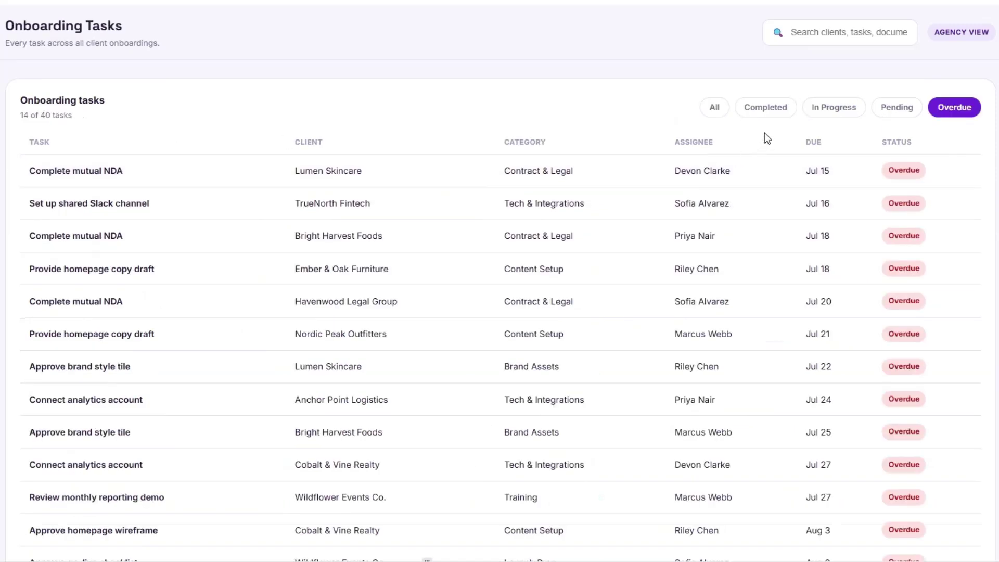
# Check the Onboarding Tasks under the Pending, In Progress and Completed filters, and look through all tasks
pyautogui.click(907, 115)
pyautogui.click(832, 113)
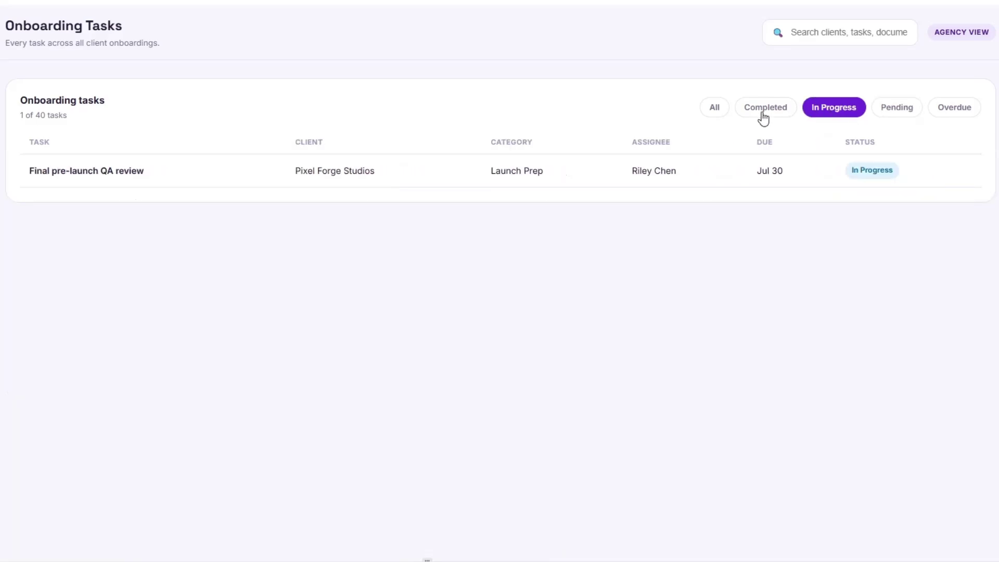
pyautogui.click(763, 115)
pyautogui.click(713, 115)
pyautogui.scroll(-8, 456, 309)
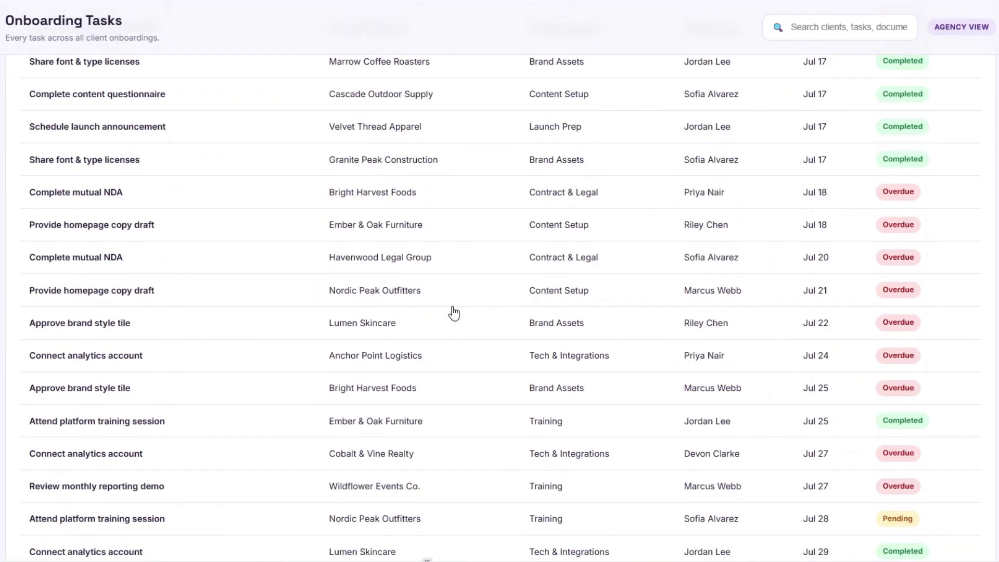
pyautogui.scroll(8, 453, 313)
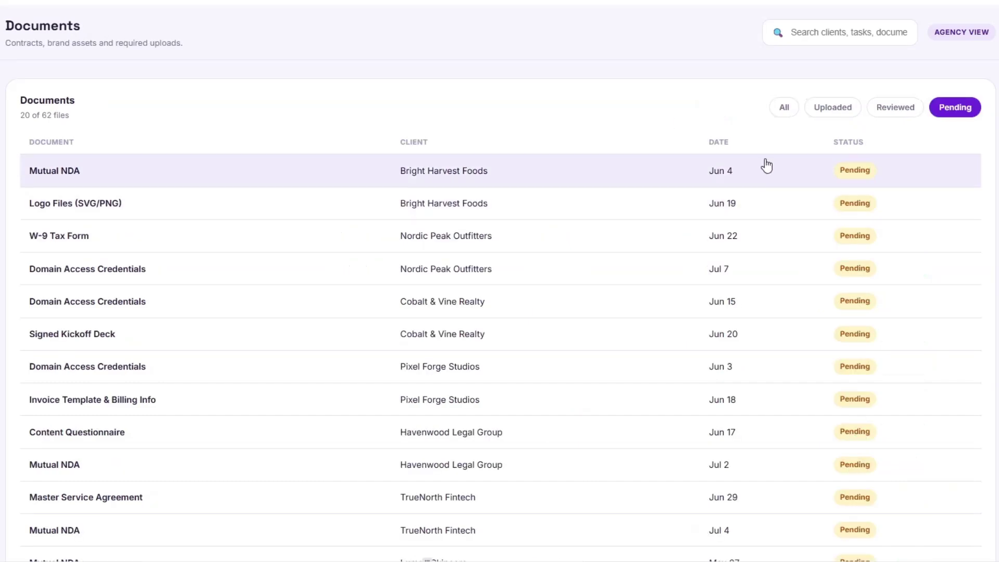
# Look through the agency's Documents list with all files, the Meetings schedule and the submitted Client Requests
pyautogui.click(777, 109)
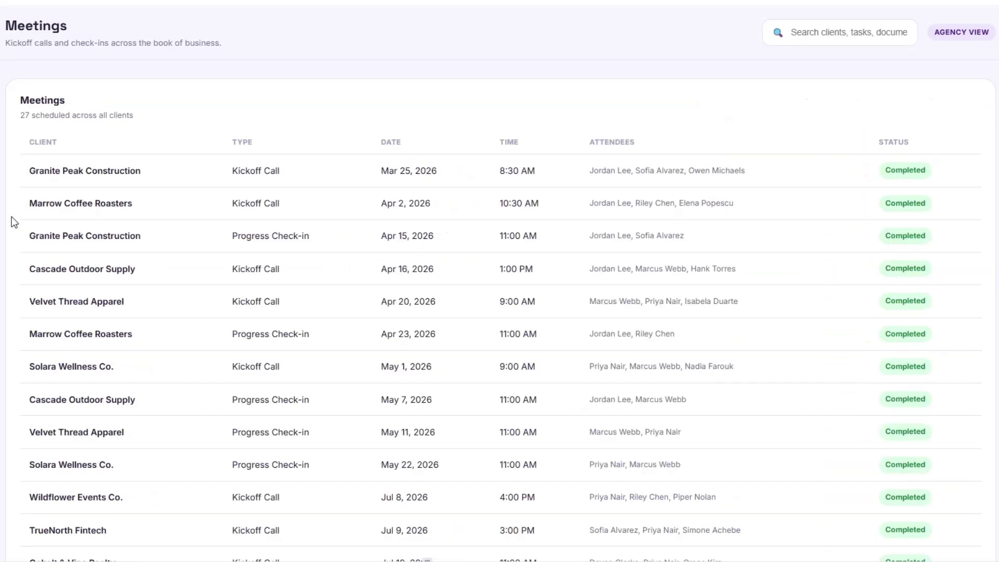
pyautogui.scroll(-10, 638, 246)
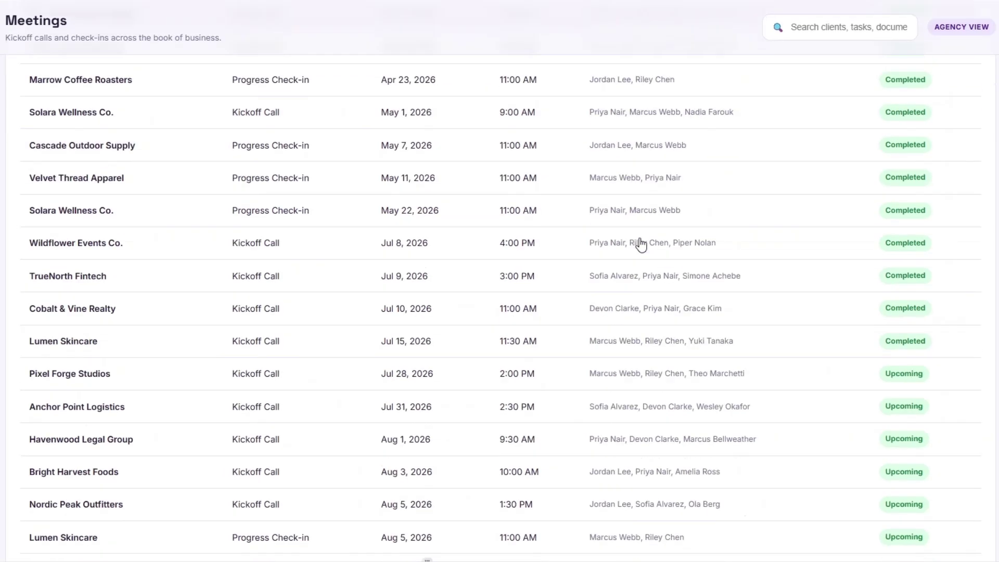
pyautogui.scroll(9, 642, 244)
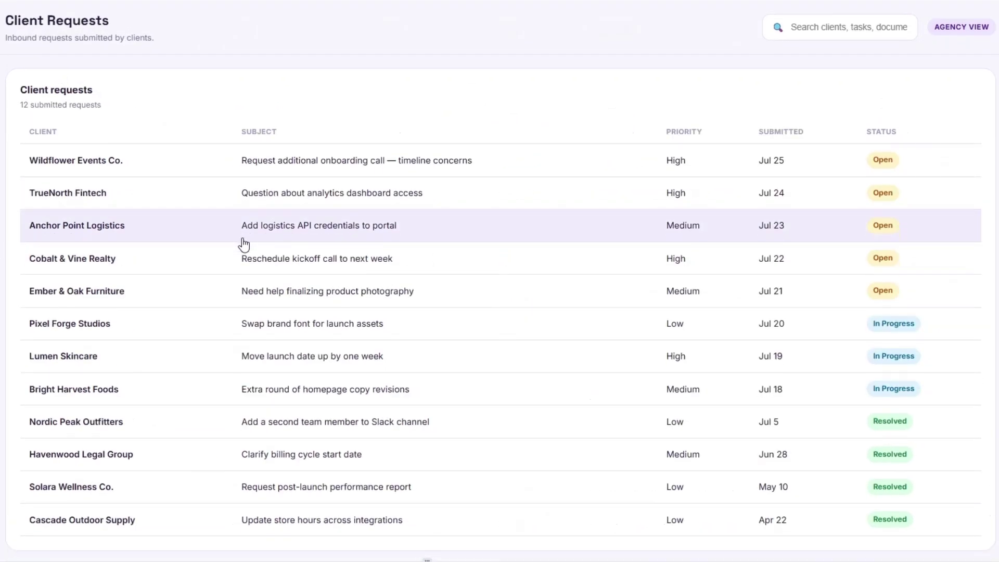
pyautogui.scroll(-1, 245, 245)
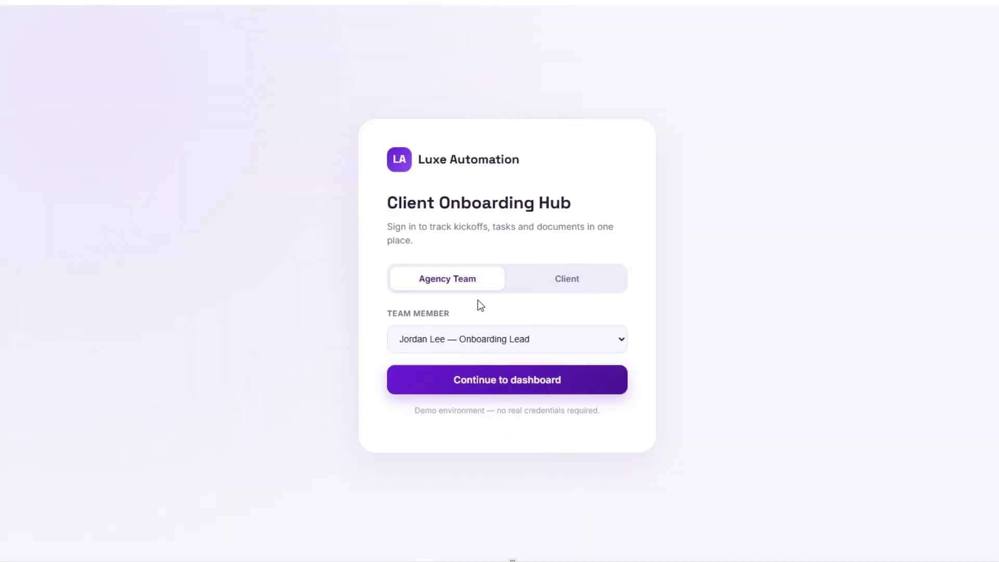
# Sign in to the client side of the onboarding dashboard as Bright Harvest Foods
pyautogui.click(554, 284)
pyautogui.click(363, 284)
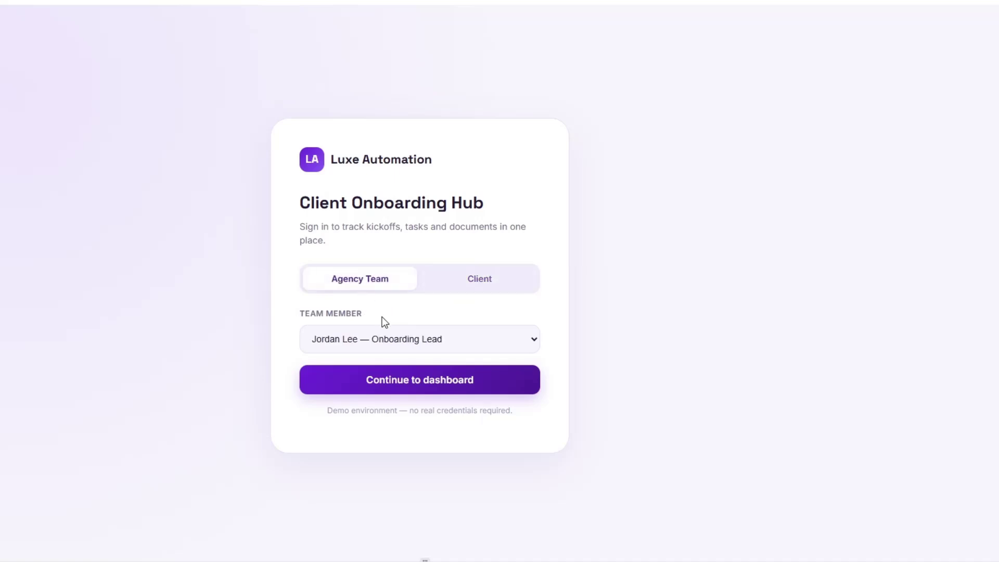
pyautogui.click(387, 339)
pyautogui.click(395, 392)
pyautogui.click(379, 382)
pyautogui.click(483, 284)
pyautogui.click(426, 384)
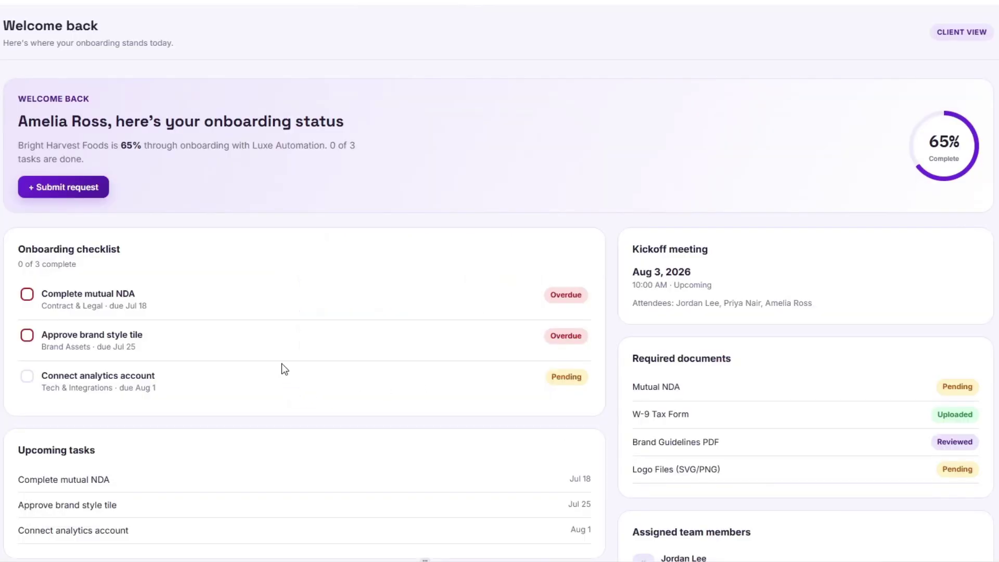
# Look over the Bright Harvest Foods client page from its onboarding status and checklist down to the end
pyautogui.scroll(-9, 282, 363)
pyautogui.scroll(8, 282, 363)
pyautogui.scroll(2, 282, 364)
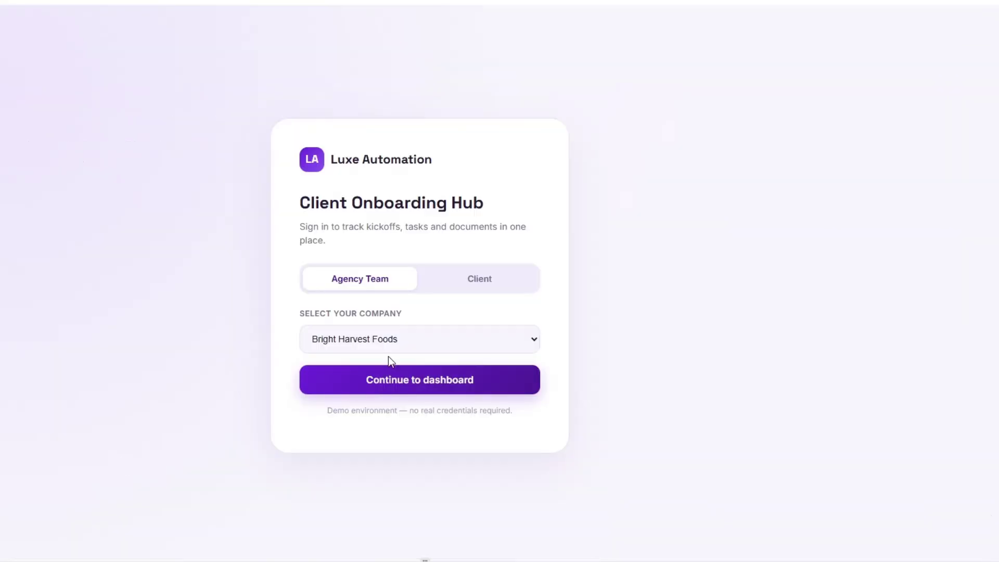
# Sign in as the client Havenwood Legal Group and look through its checklist, timeline, team and recent updates
pyautogui.click(394, 341)
pyautogui.click(359, 192)
pyautogui.click(413, 379)
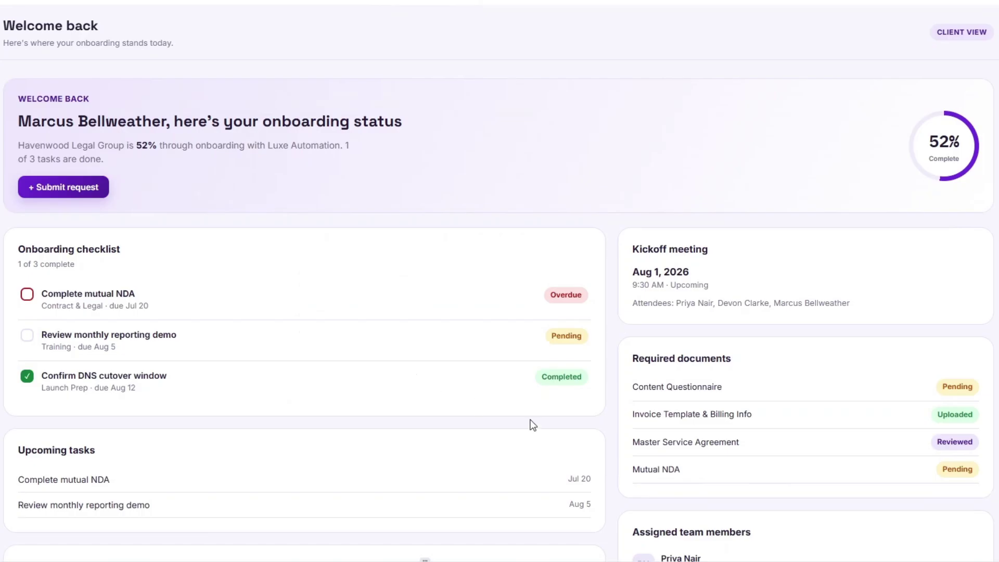
pyautogui.scroll(-8, 365, 409)
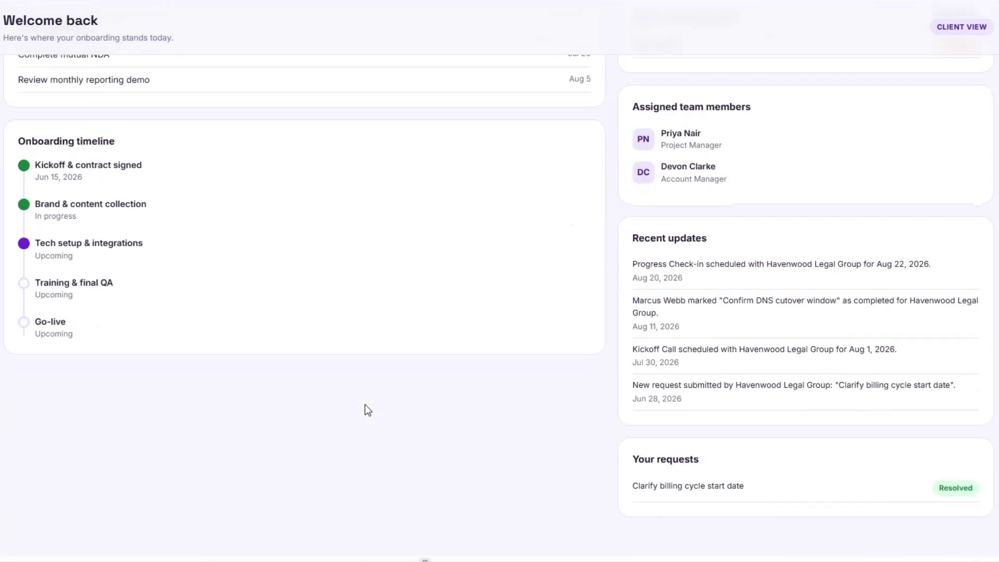
pyautogui.scroll(8, 366, 409)
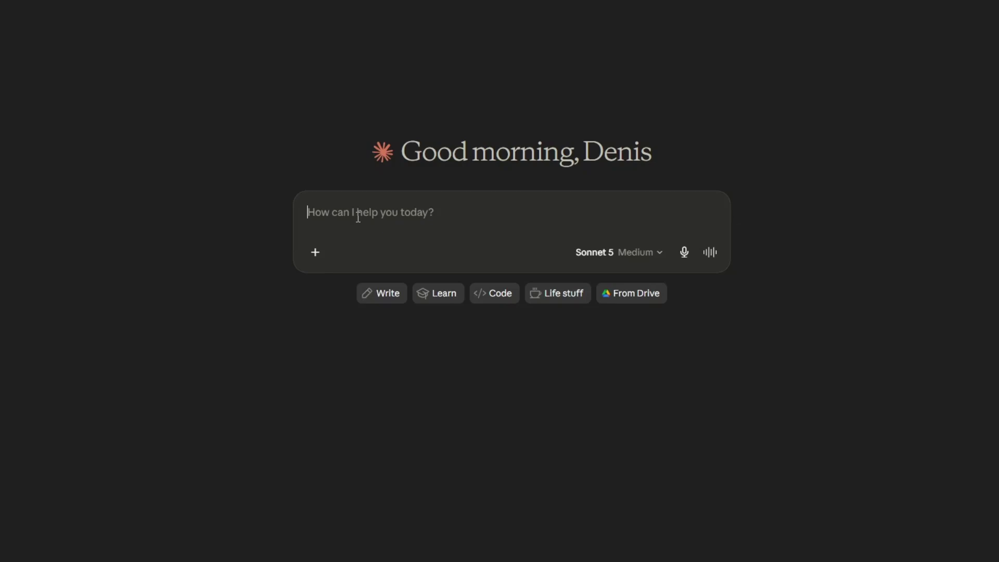
# Submit the prepared prompt to Claude for a single interactive Artifact with dummy data for 15 clients, 20 projects, 40 tasks and 20 invoices
pyautogui.hotkey('ctrl', 'v')
pyautogui.scroll(-5, 531, 357)
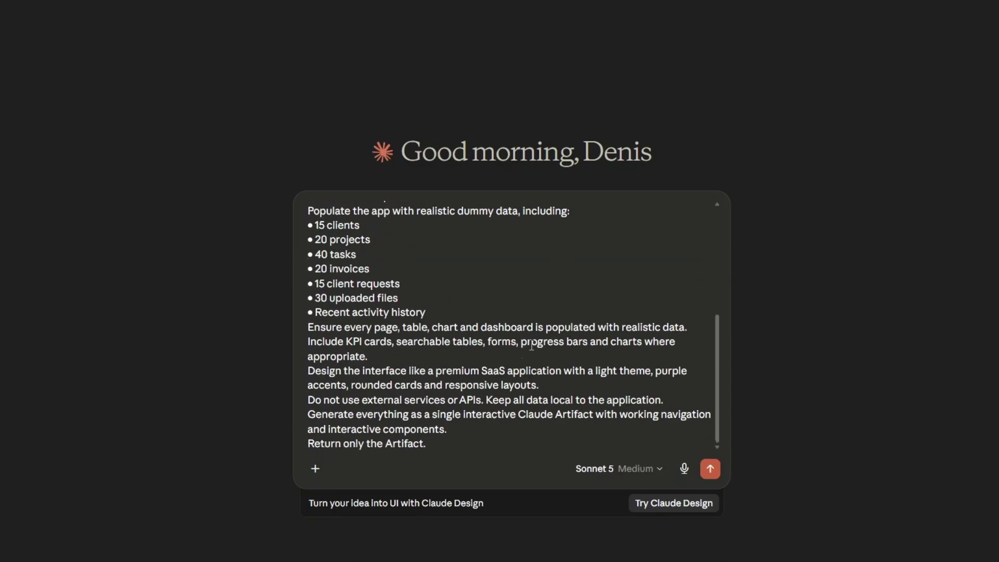
pyautogui.click(711, 470)
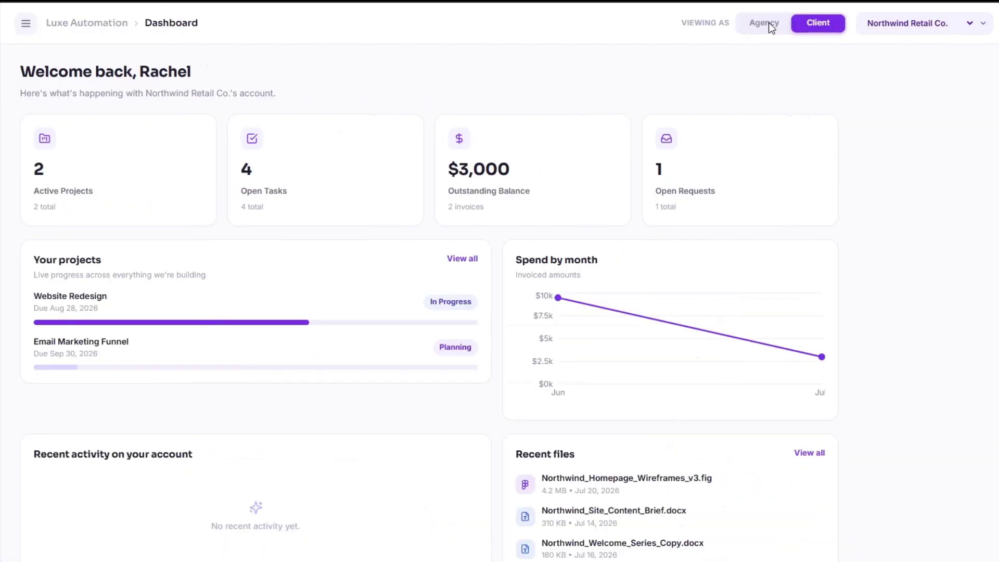
# Switch the generated portal to the Agency view and examine its dashboard metrics, monthly revenue, project status, upcoming deadlines and recent activity
pyautogui.click(929, 23)
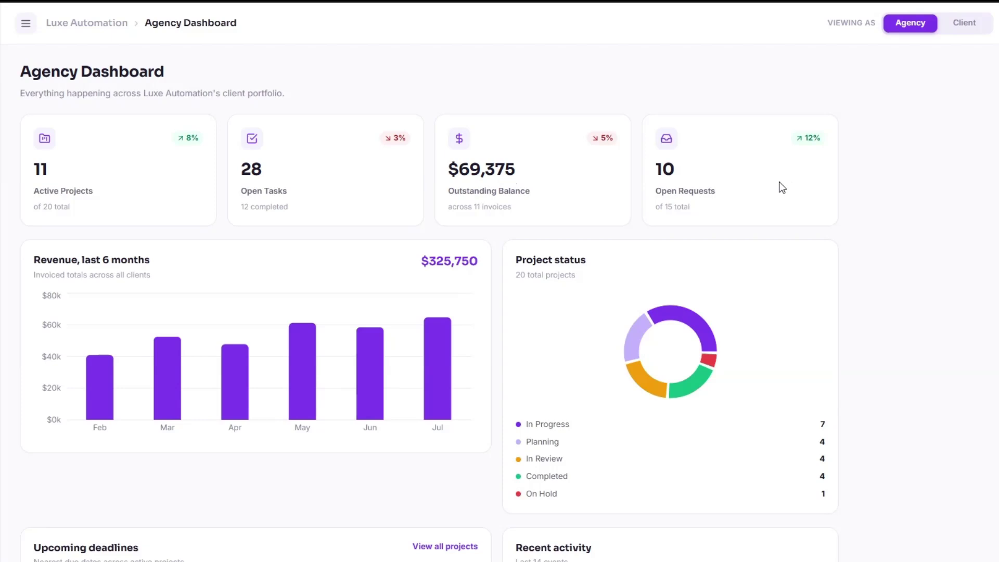
pyautogui.moveTo(160, 376)
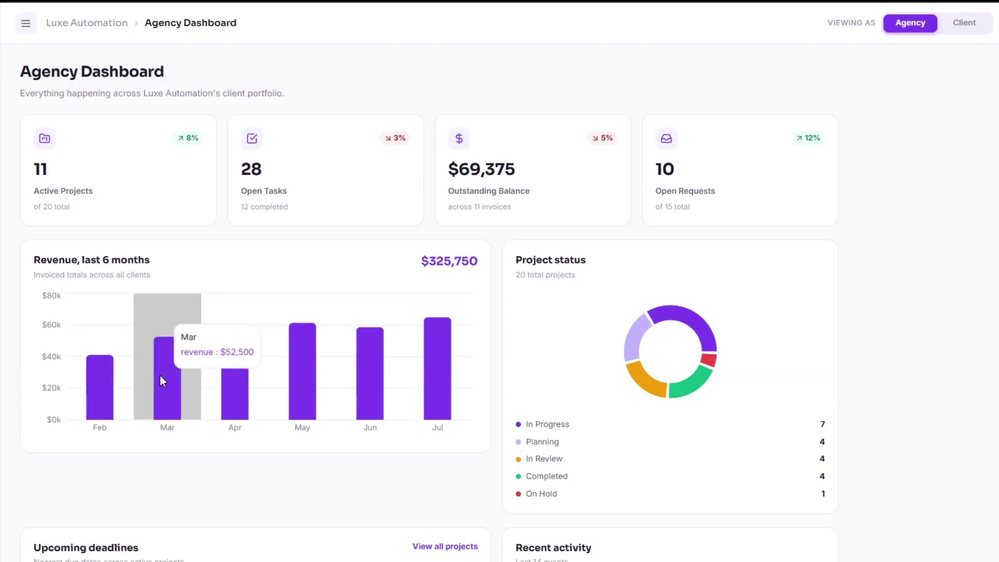
pyautogui.moveTo(428, 366)
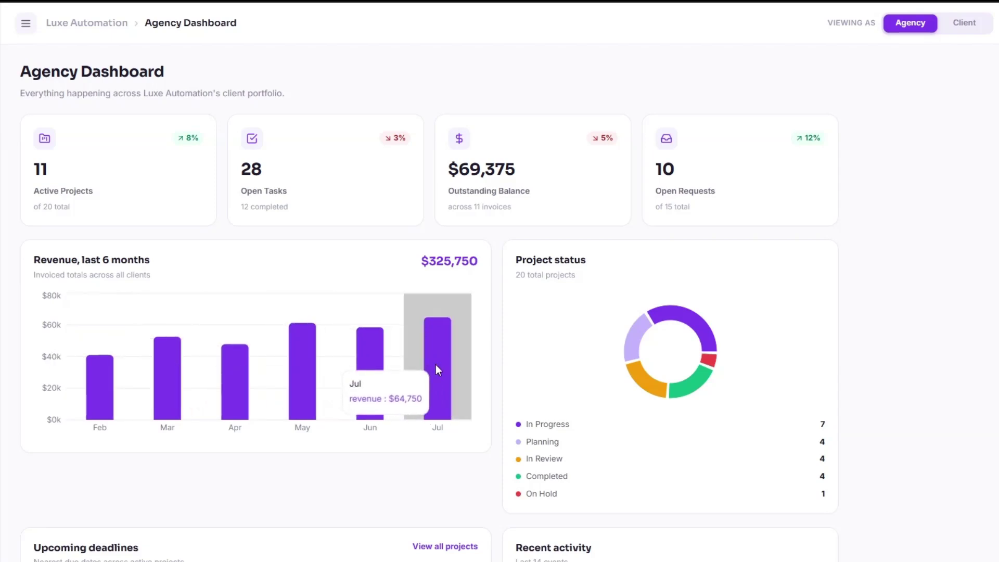
pyautogui.scroll(-1, 729, 337)
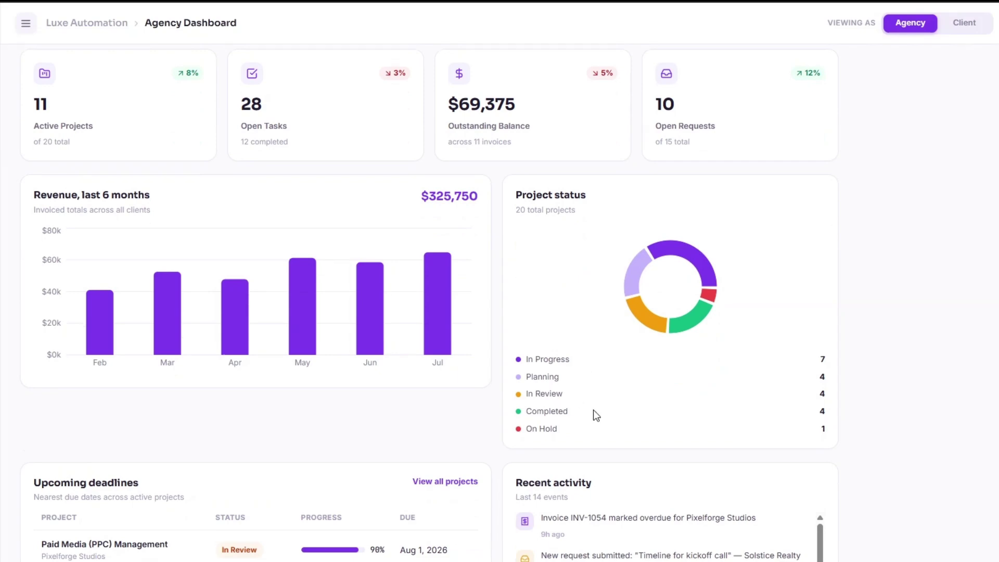
pyautogui.scroll(-4, 641, 320)
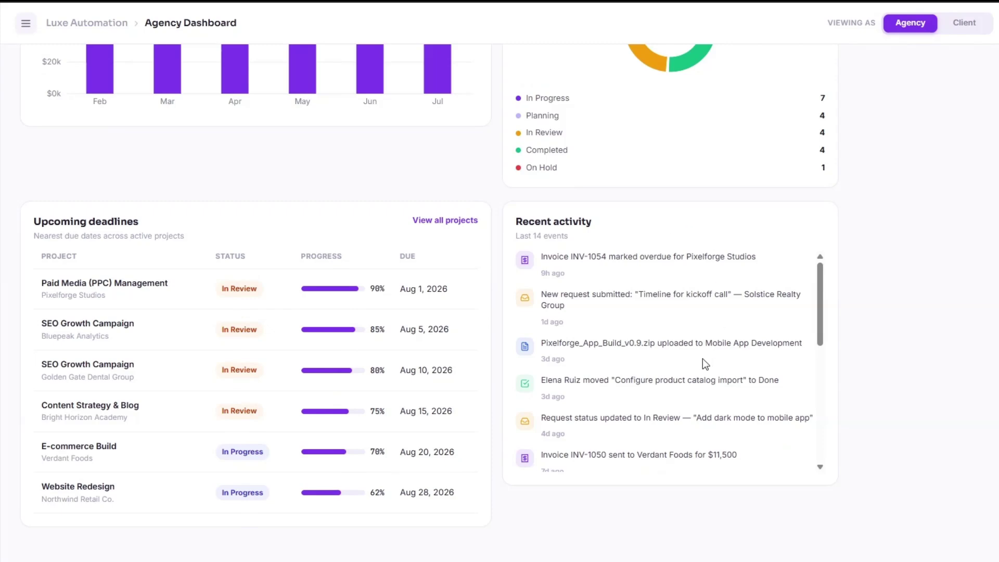
pyautogui.scroll(-6, 702, 358)
pyautogui.scroll(6, 702, 358)
pyautogui.scroll(6, 912, 327)
# Check the Clients list and look through all project cards on the Projects page
pyautogui.click(65, 136)
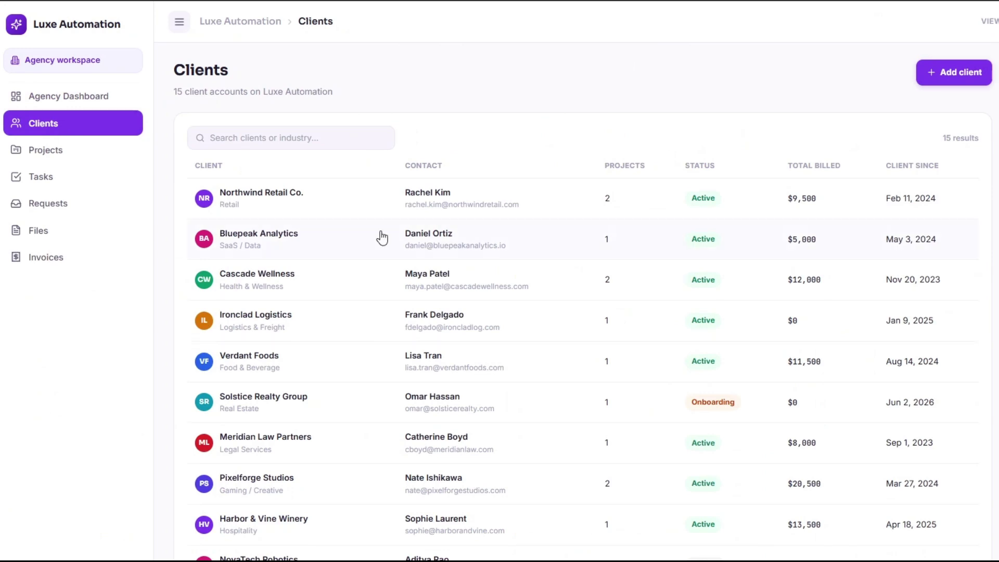
pyautogui.click(65, 154)
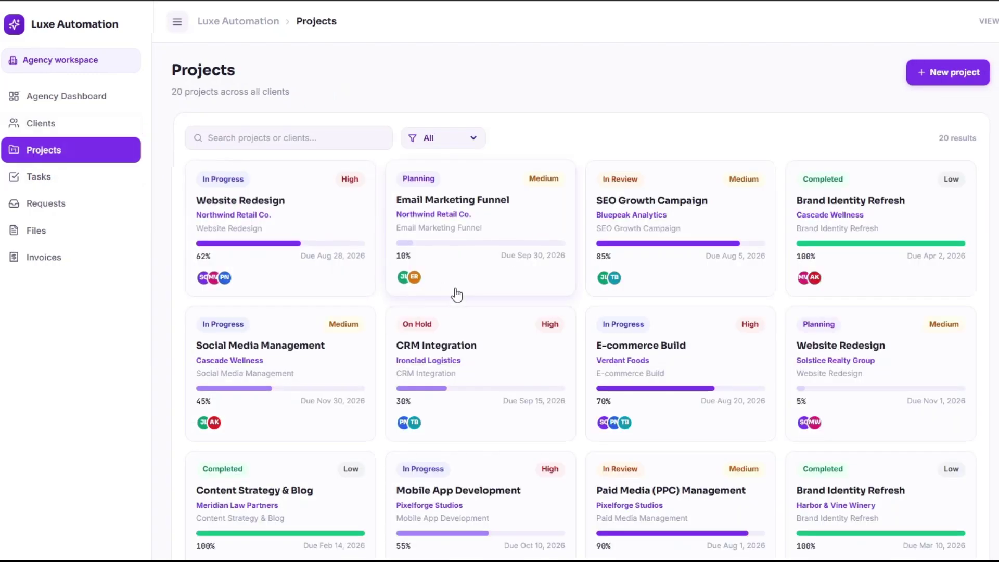
pyautogui.scroll(-7, 457, 296)
pyautogui.scroll(7, 457, 297)
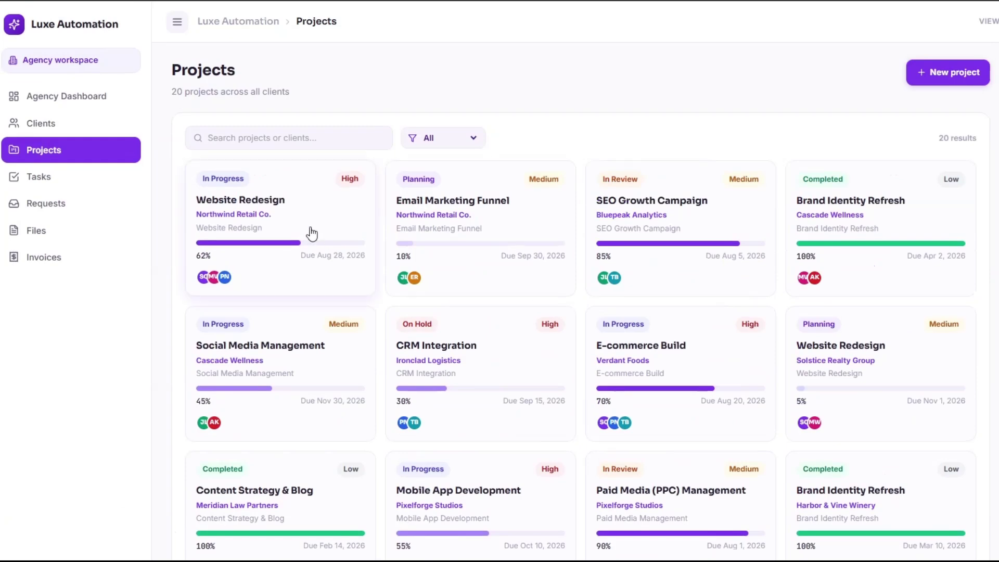
pyautogui.scroll(-5, 584, 245)
pyautogui.scroll(-2, 474, 242)
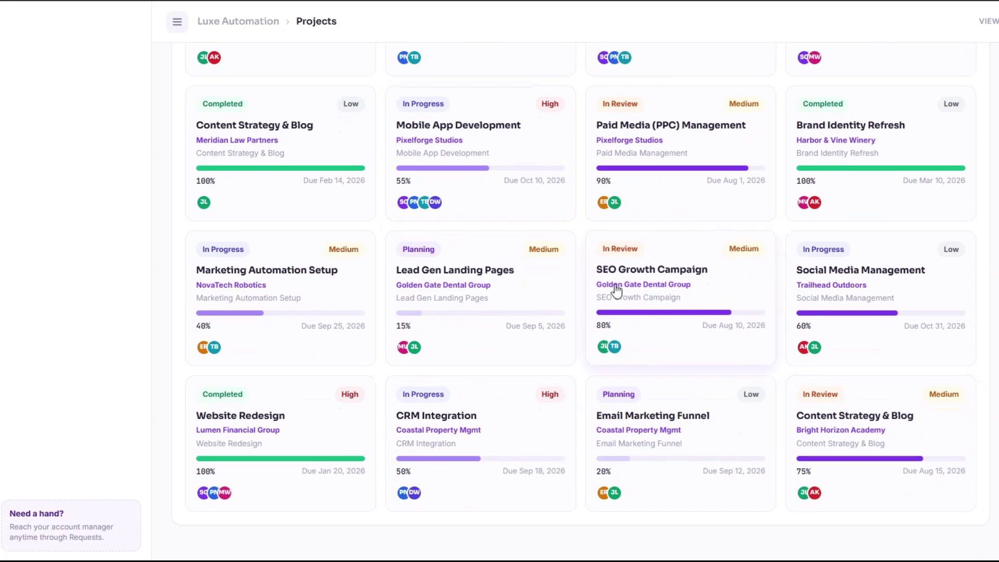
pyautogui.scroll(5, 808, 375)
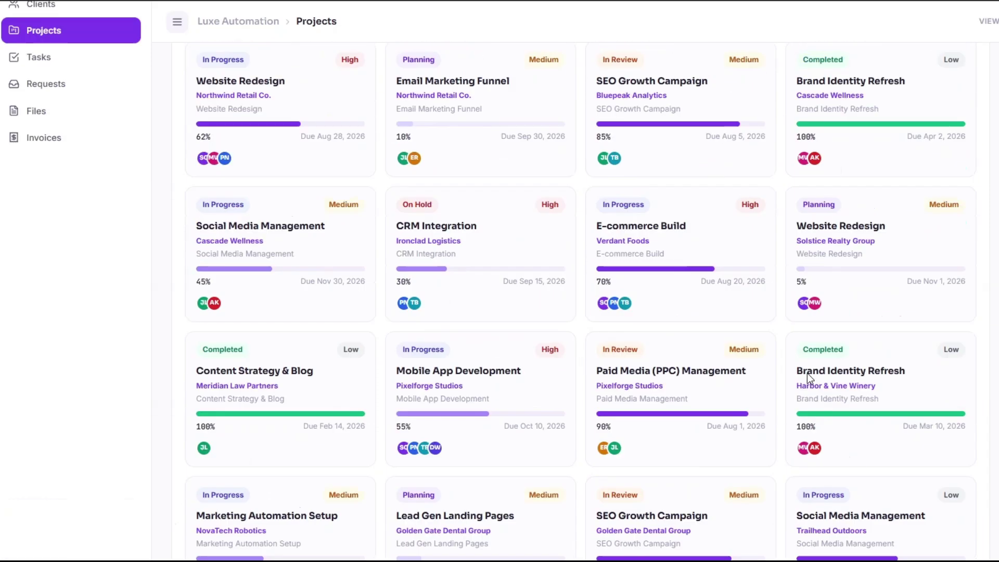
pyautogui.scroll(2, 807, 373)
# Look through the Tasks board's To Do, In Progress, In Review and Done columns
pyautogui.click(61, 191)
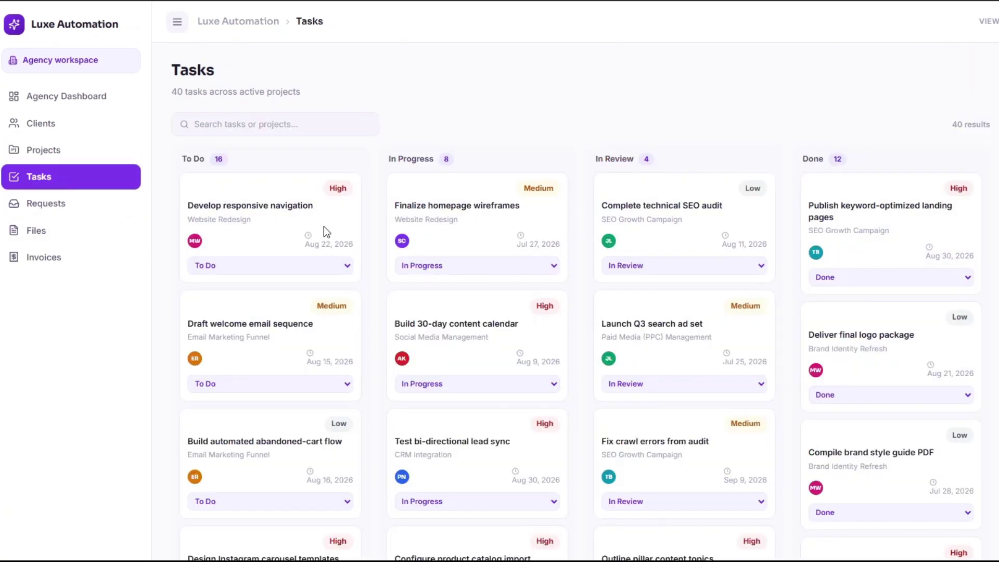
pyautogui.scroll(-5, 324, 227)
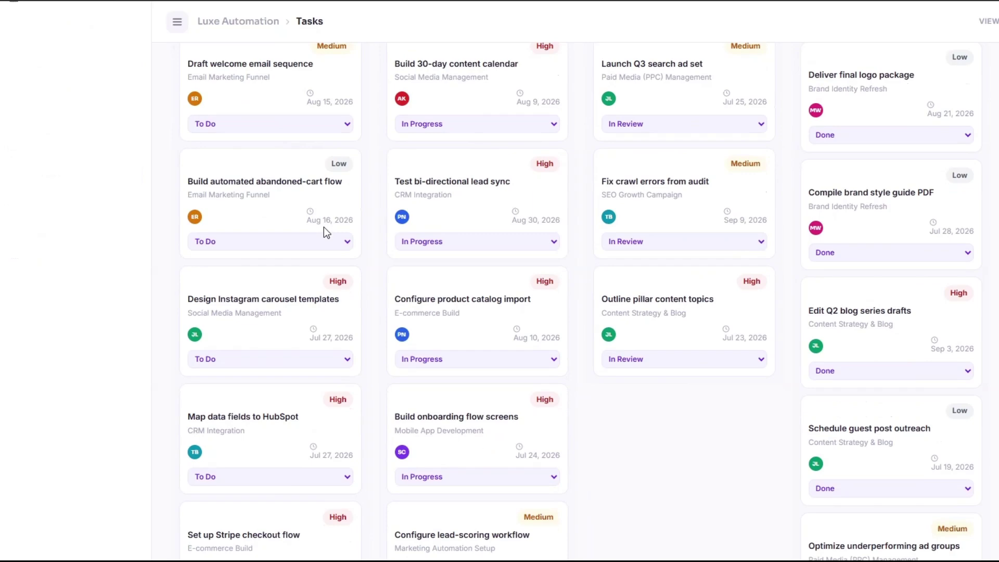
pyautogui.scroll(5, 324, 227)
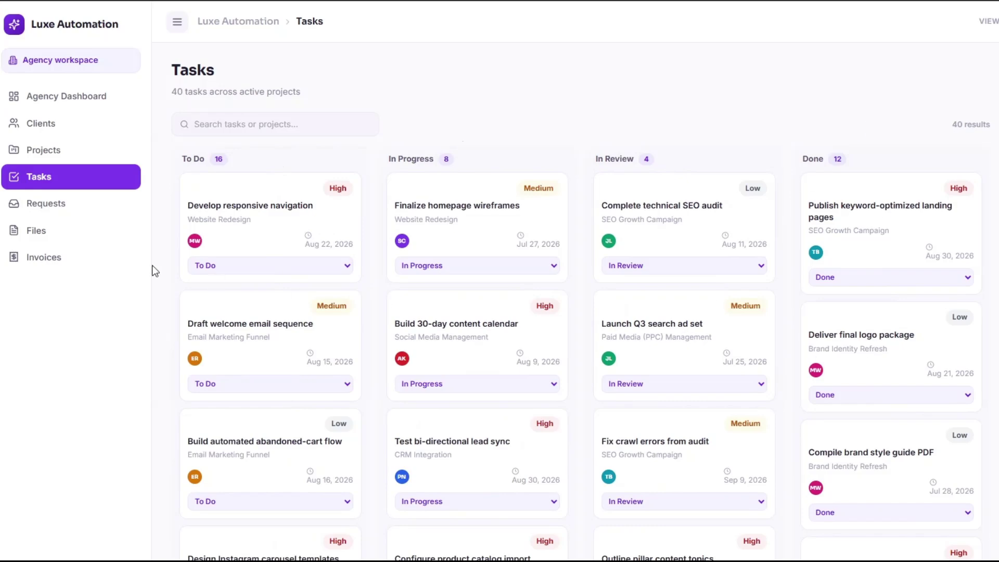
# Look through all client requests and check the Files and Invoices pages
pyautogui.click(53, 214)
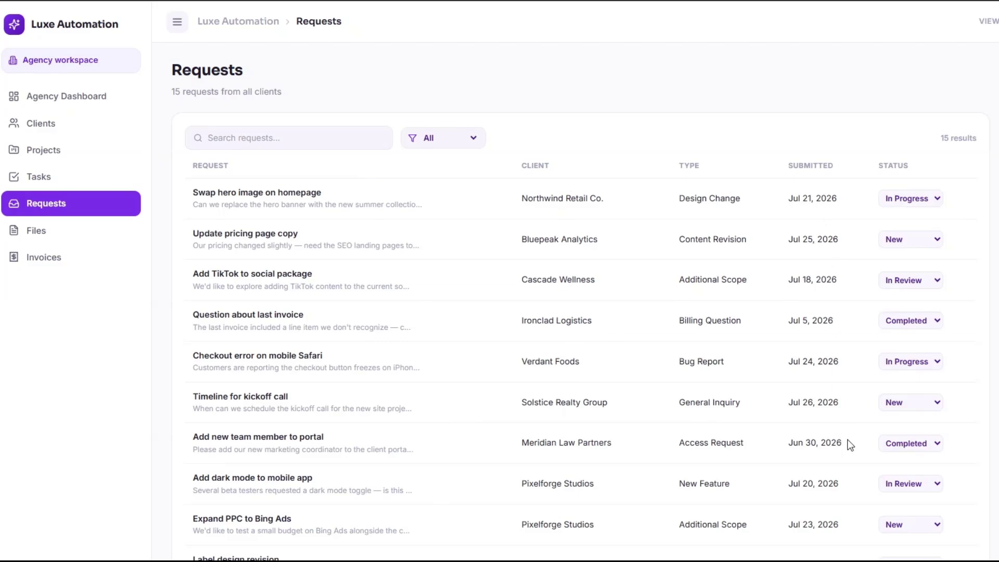
pyautogui.scroll(-5, 945, 279)
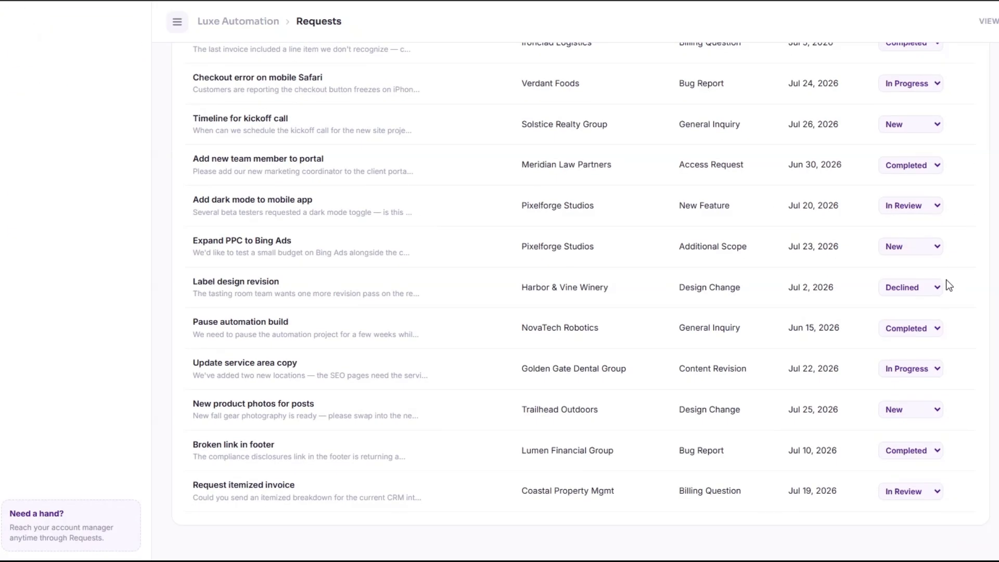
pyautogui.scroll(5, 946, 280)
pyautogui.click(36, 230)
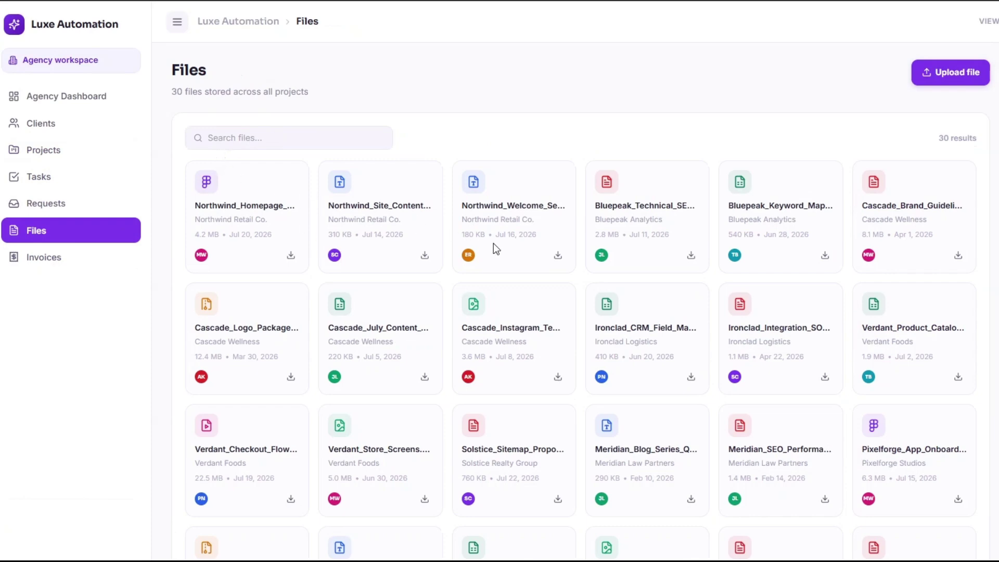
pyautogui.click(44, 258)
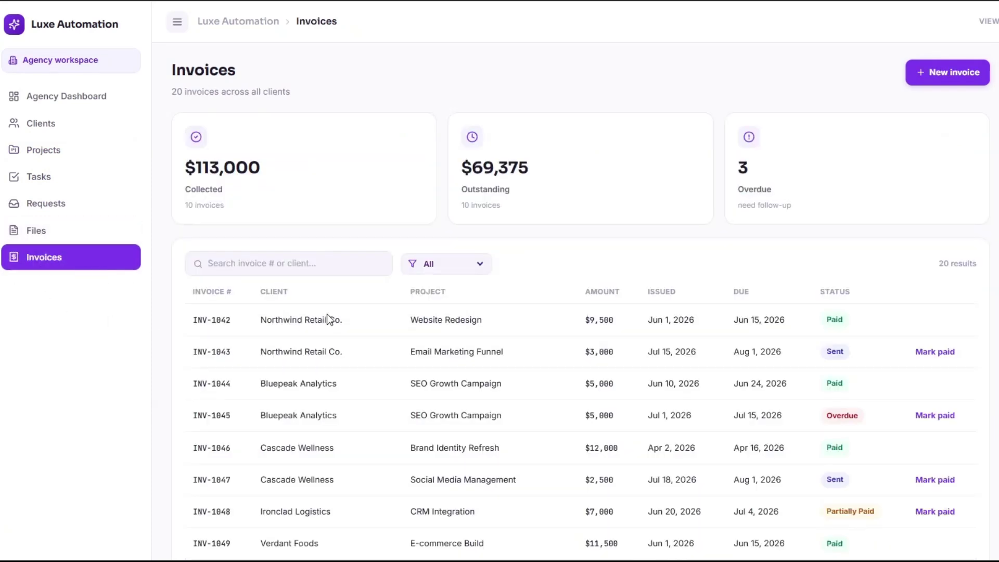
# Check the file name, File type and Related project fields of the file upload form, and close it without uploading
pyautogui.click(57, 231)
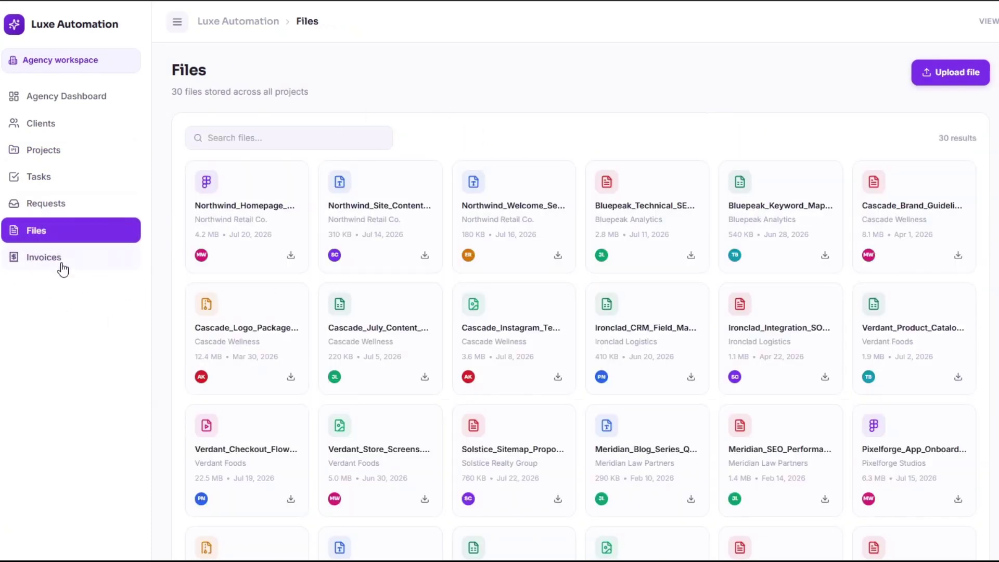
pyautogui.click(957, 72)
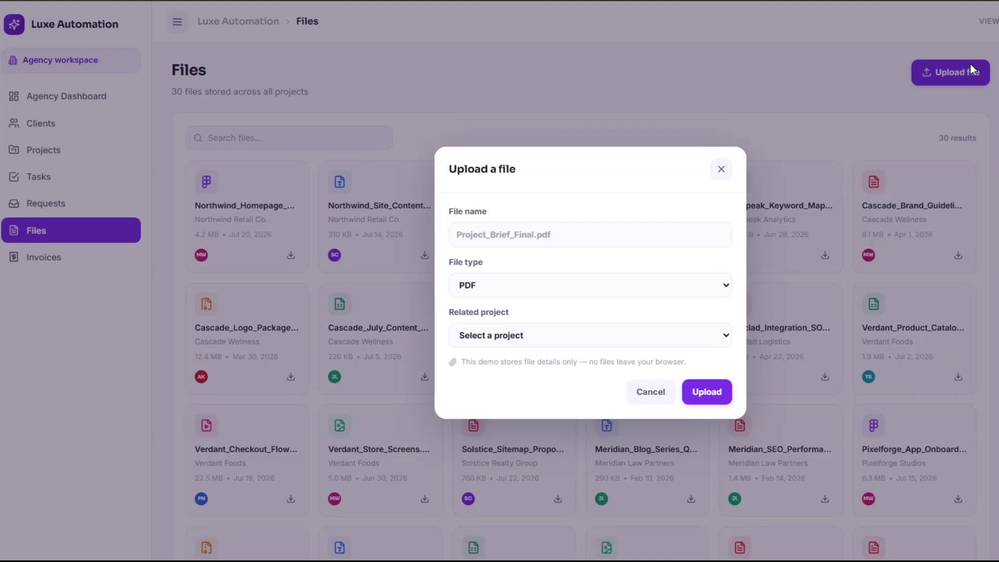
pyautogui.click(498, 233)
pyautogui.click(495, 289)
pyautogui.click(495, 291)
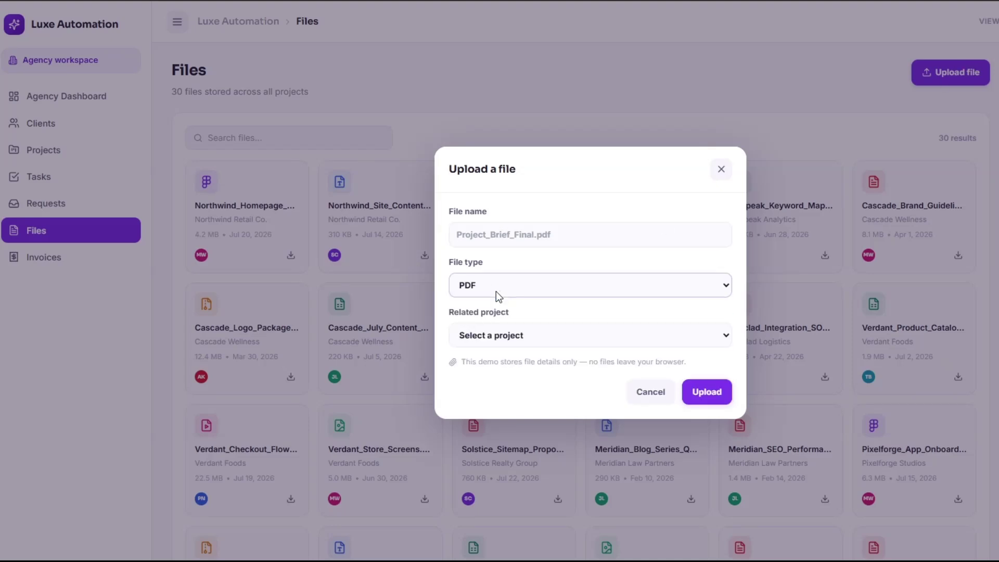
pyautogui.click(500, 338)
pyautogui.click(496, 336)
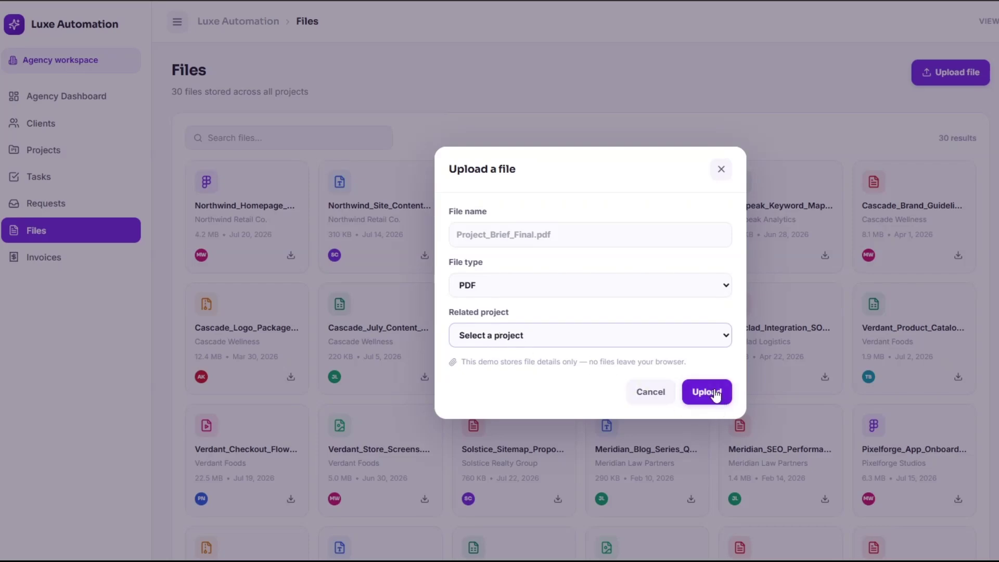
pyautogui.click(721, 169)
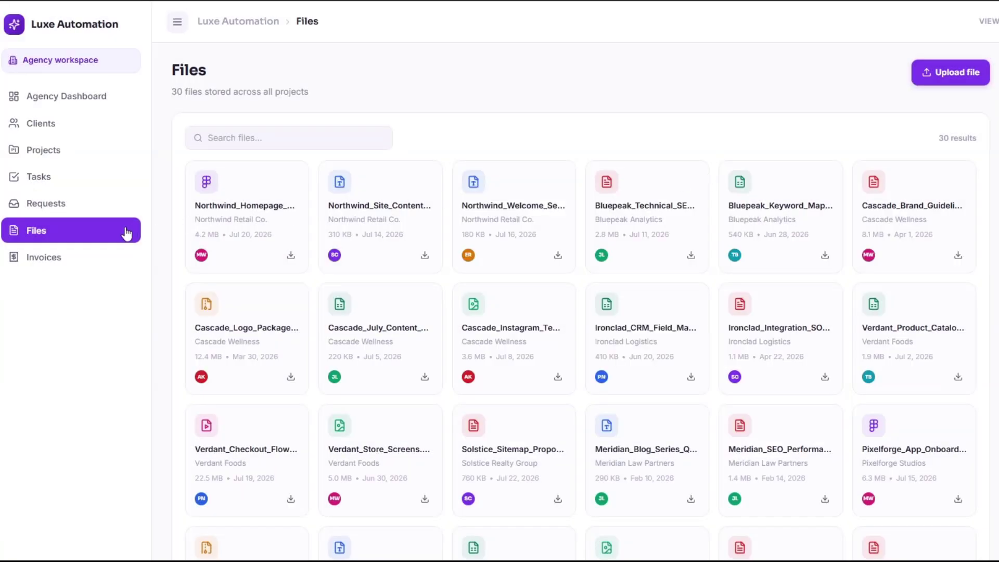
# Revisit the Requests, Tasks and Projects pages of the agency workspace
pyautogui.click(68, 205)
pyautogui.click(67, 181)
pyautogui.click(67, 151)
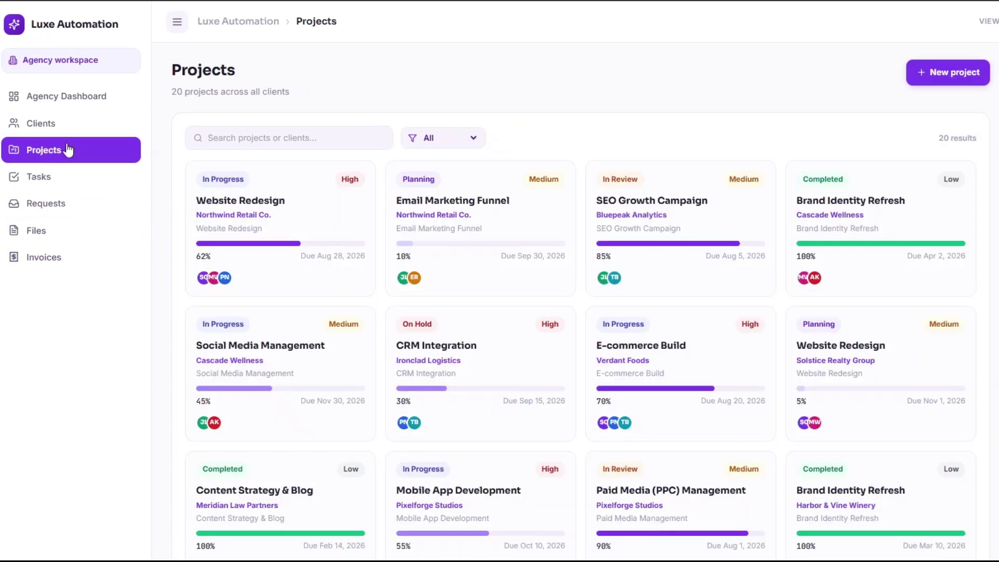
# Check the agency workspace's Files page, and review the Invoices page's collected total and the full list of client invoices
pyautogui.click(64, 234)
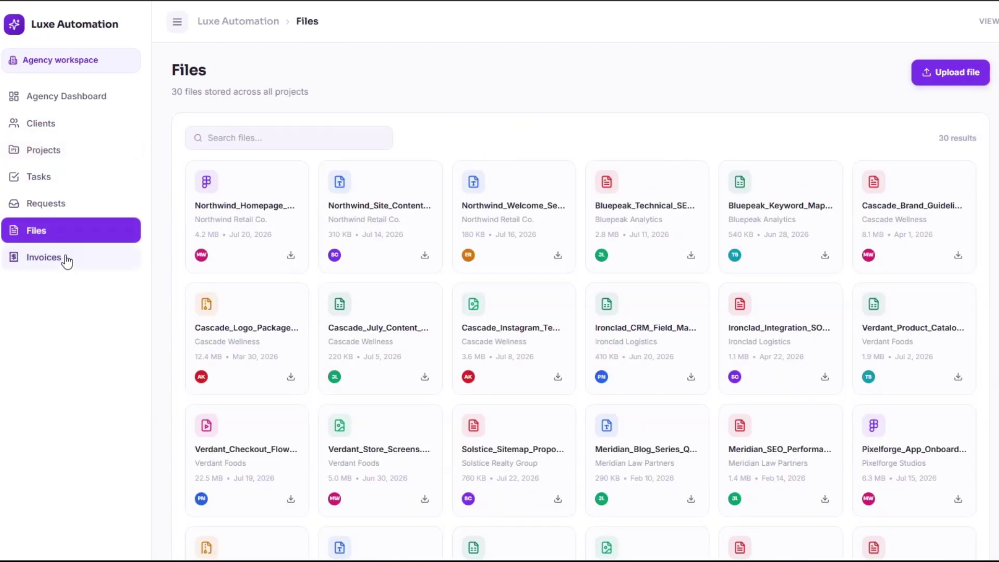
pyautogui.click(64, 259)
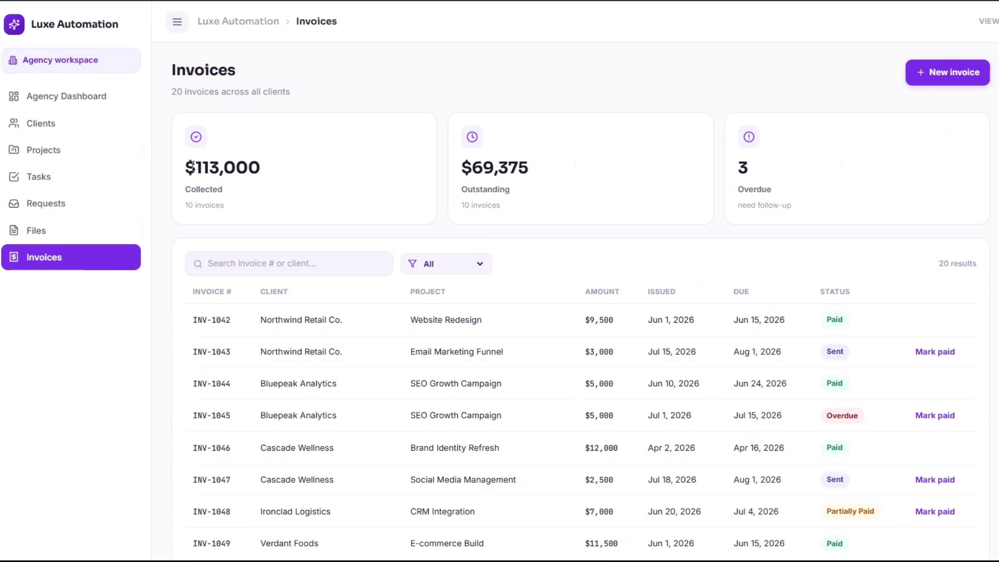
pyautogui.moveTo(186, 167); pyautogui.dragTo(275, 167)
pyautogui.click(230, 210)
pyautogui.scroll(-4, 457, 256)
pyautogui.scroll(-4, 455, 253)
pyautogui.scroll(8, 452, 258)
# Check the invoice search and status filter options, and look through the Status column and Mark paid actions of the invoice list
pyautogui.click(247, 264)
pyautogui.click(465, 266)
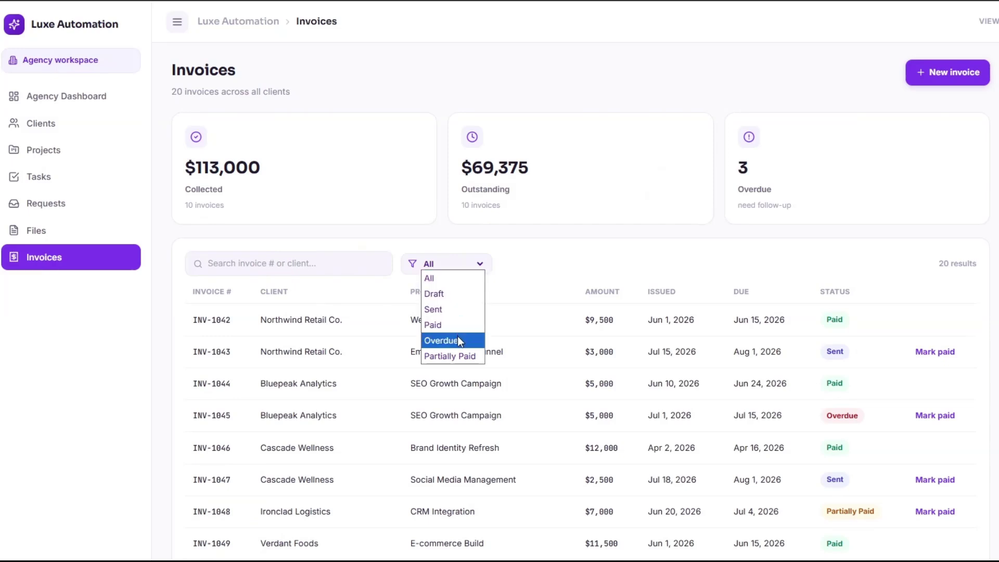
pyautogui.click(557, 256)
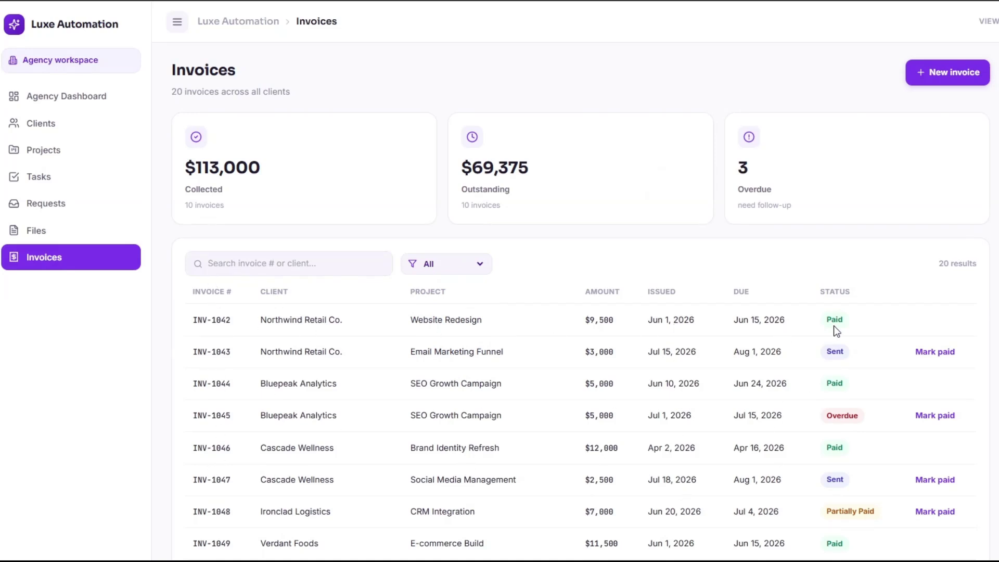
pyautogui.scroll(-4, 857, 319)
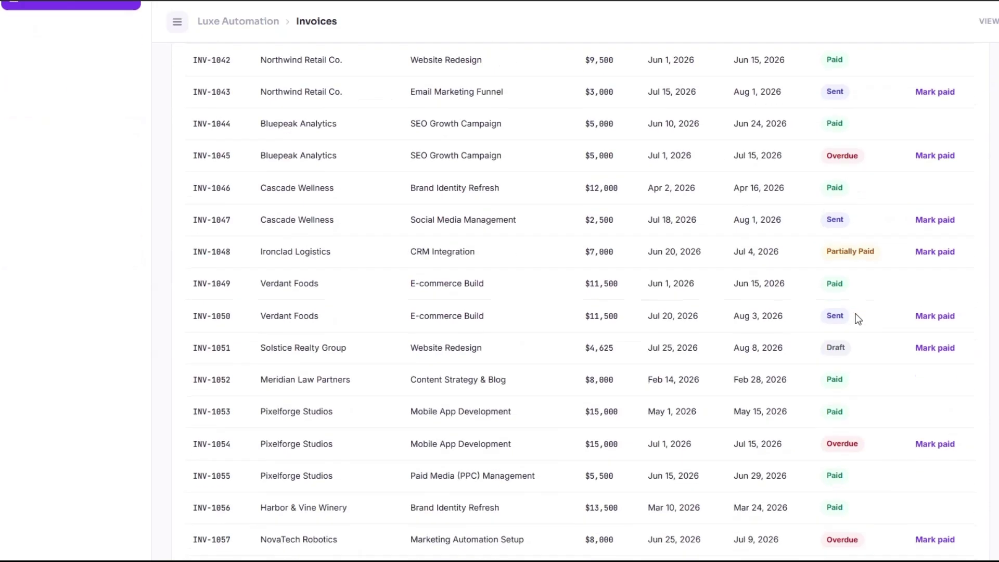
pyautogui.scroll(4, 858, 319)
pyautogui.scroll(-9, 961, 292)
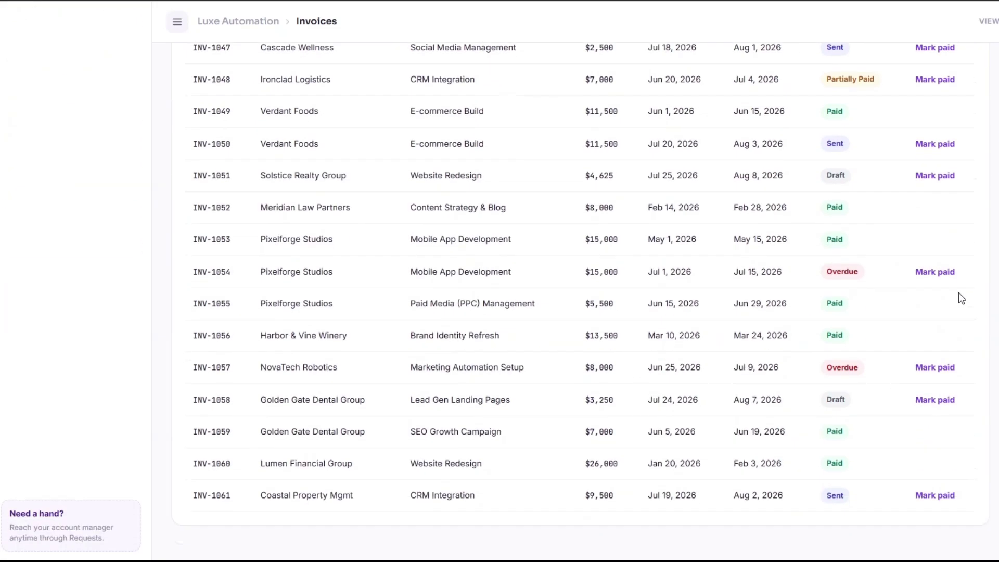
pyautogui.scroll(9, 960, 297)
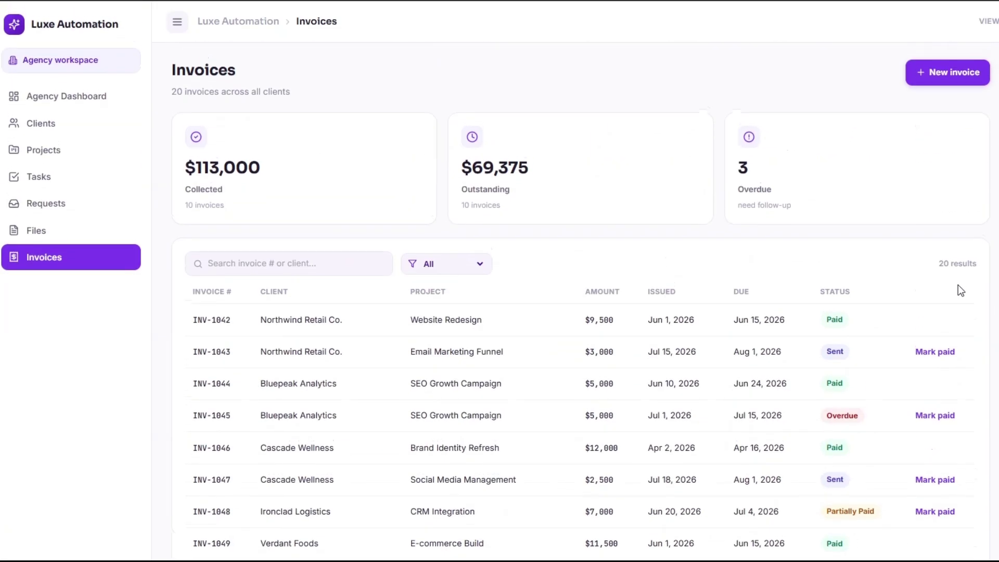
# Revisit the Files, Requests, Tasks and Projects pages of the agency workspace and return to the Agency Dashboard
pyautogui.click(77, 231)
pyautogui.click(65, 204)
pyautogui.click(58, 177)
pyautogui.click(56, 155)
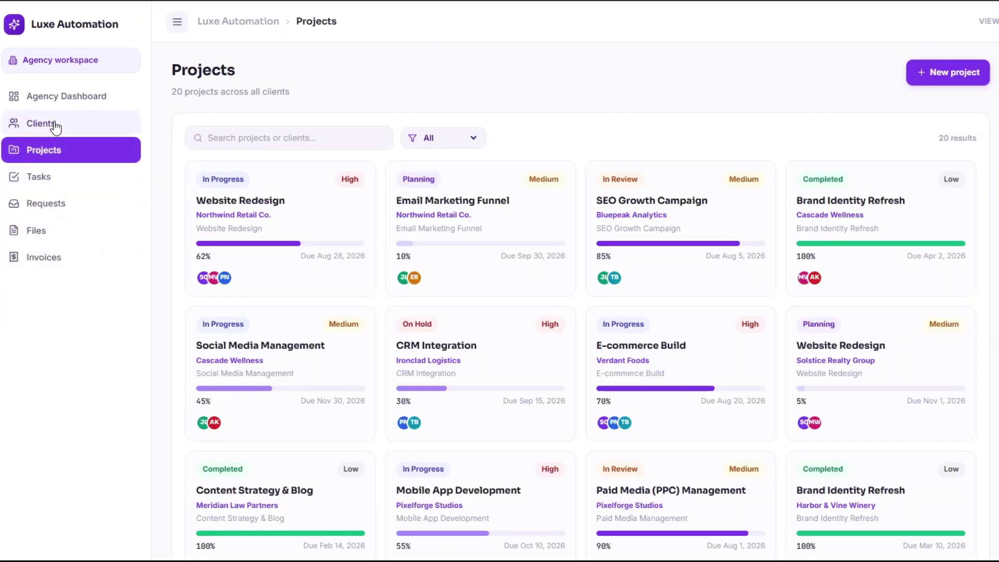
pyautogui.click(59, 100)
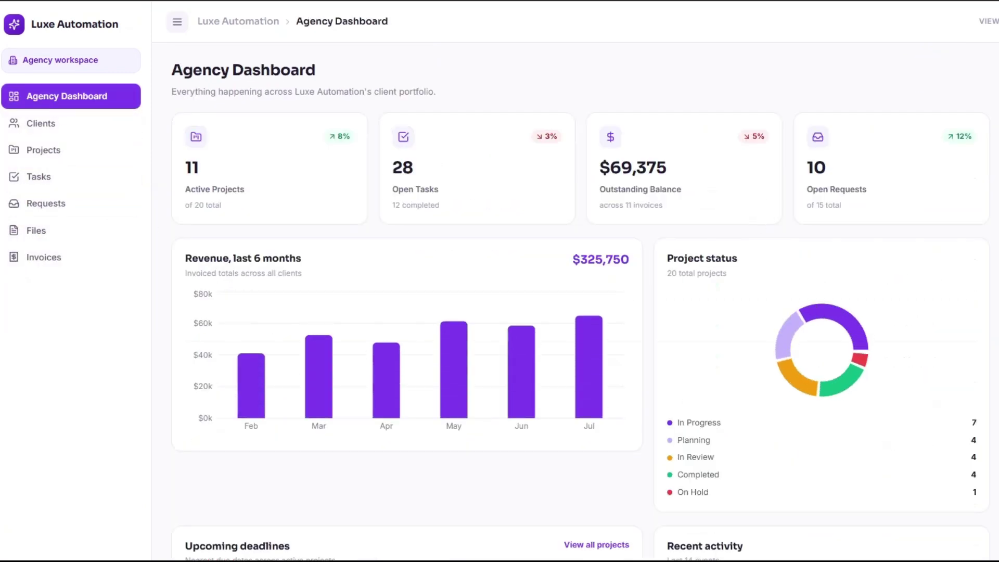
# Switch to the client view, preview the Meridian Law Partners and Bluepeak Analytics dashboards, and return to Northwind Retail Co
pyautogui.click(970, 22)
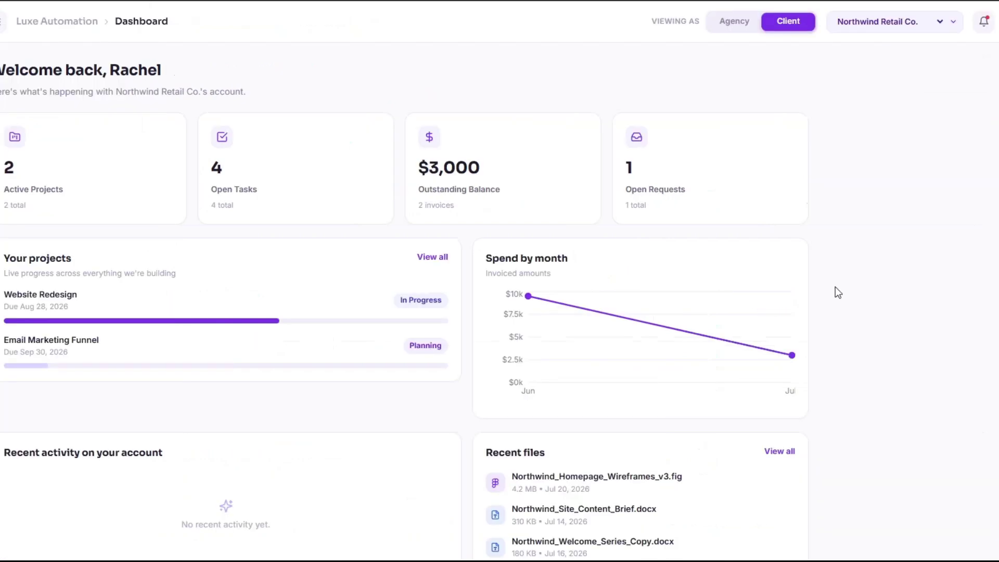
pyautogui.click(877, 18)
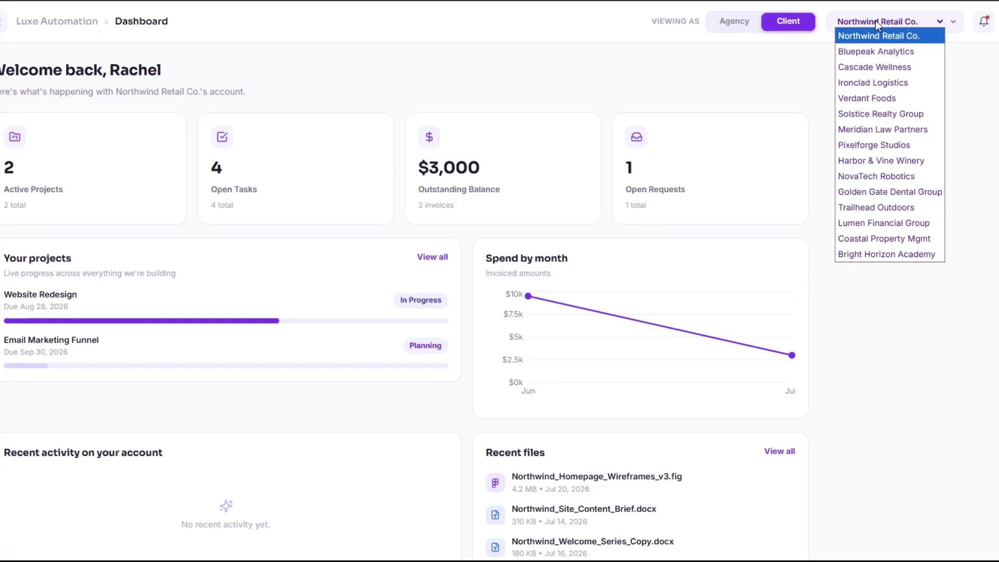
pyautogui.click(867, 130)
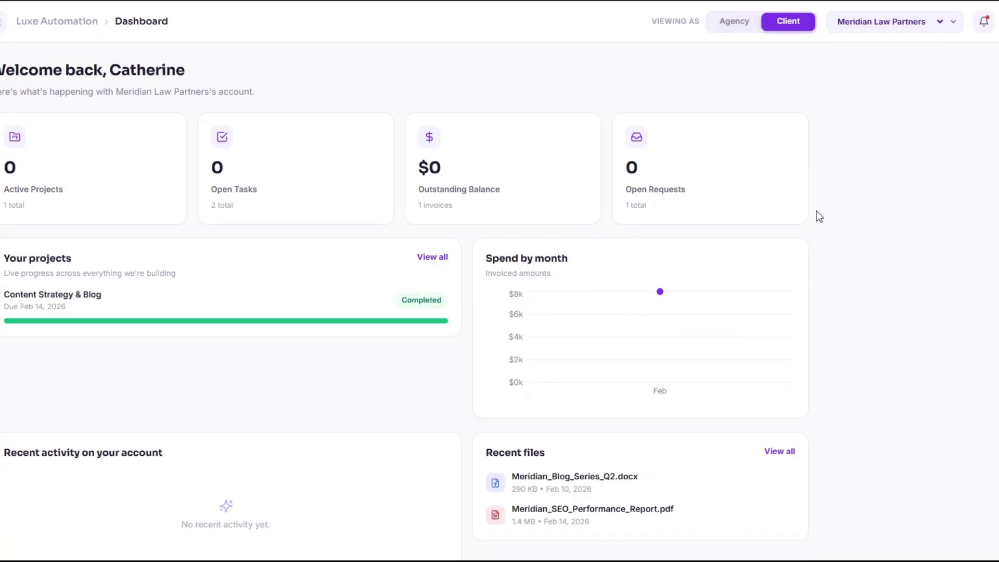
pyautogui.click(891, 28)
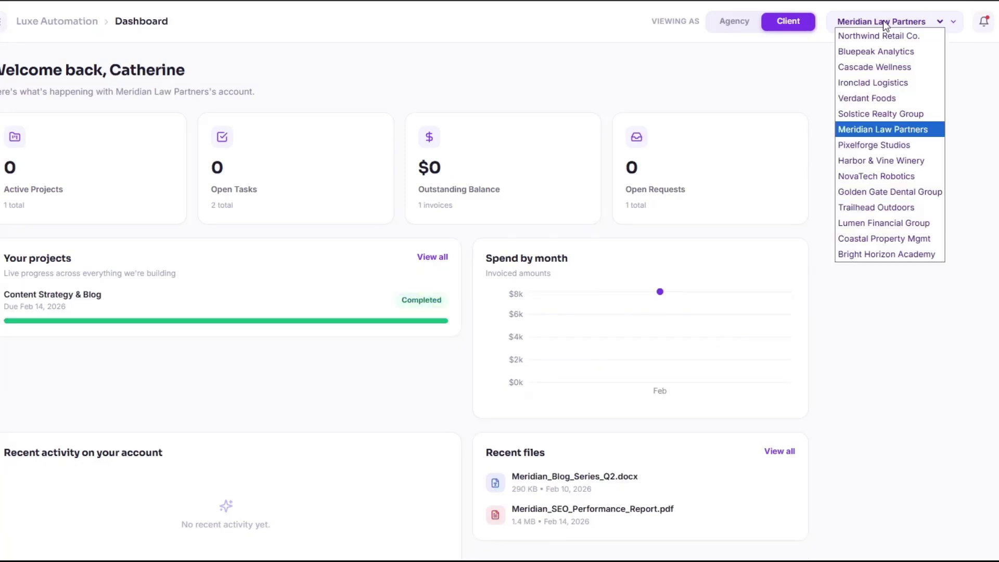
pyautogui.click(879, 48)
pyautogui.click(875, 25)
pyautogui.click(876, 38)
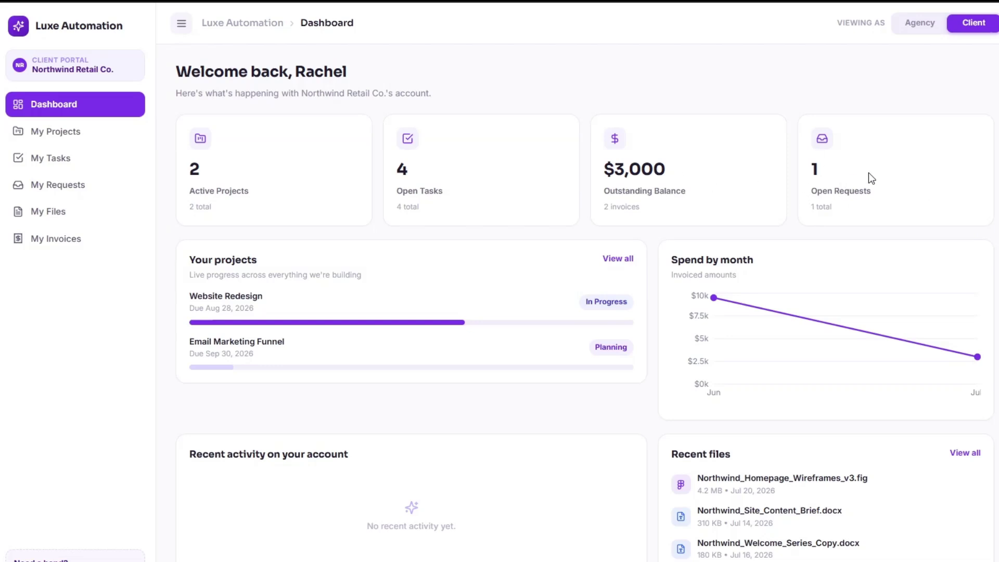
# Examine the Your projects, Spend by month, Recent activity and Recent files sections of Northwind Retail Co.'s dashboard
pyautogui.moveTo(186, 254); pyautogui.dragTo(385, 393)
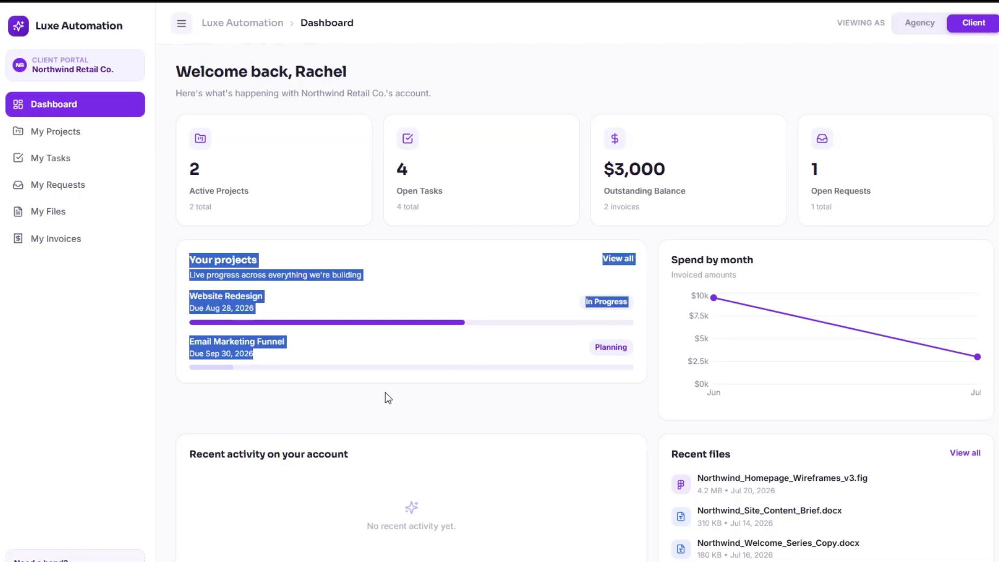
pyautogui.click(385, 392)
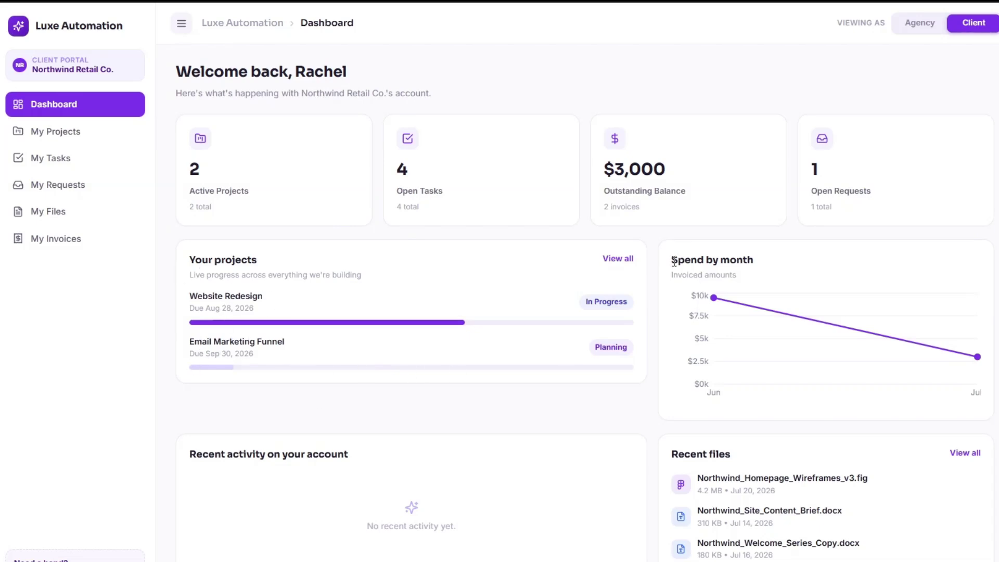
pyautogui.scroll(-1, 848, 360)
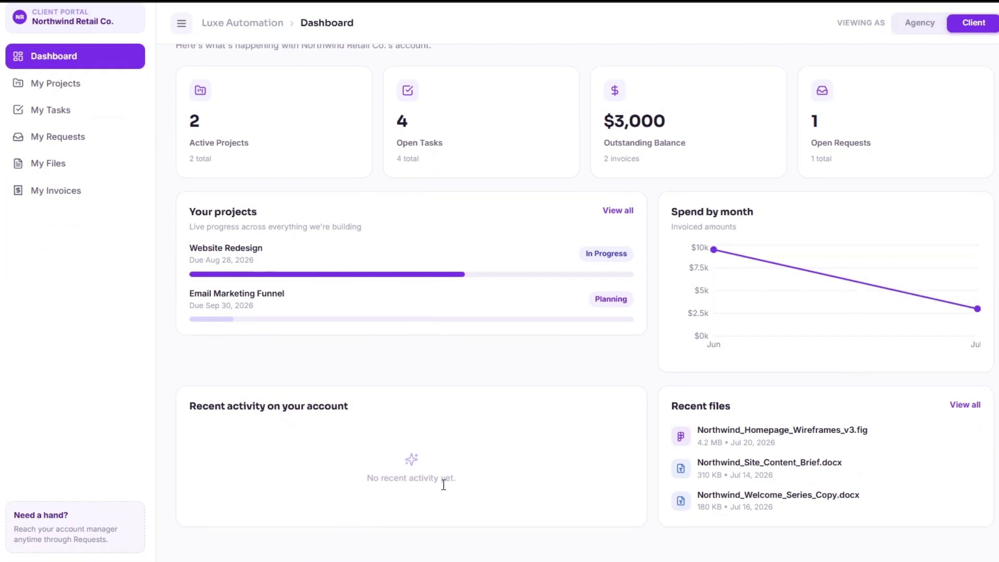
pyautogui.scroll(1, 923, 431)
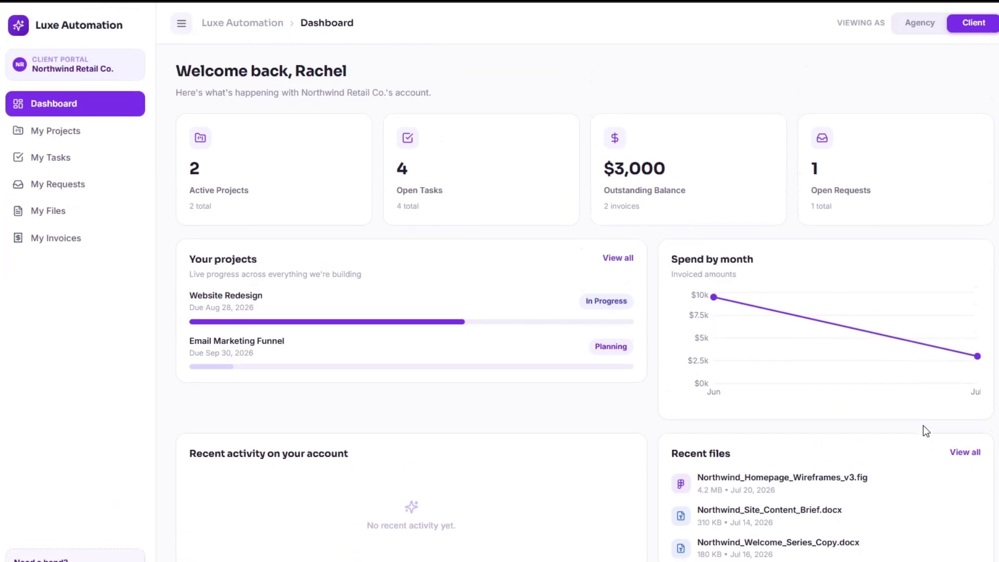
# Look through Northwind Retail Co.'s My Projects, My Tasks, My Requests and My Files pages
pyautogui.click(81, 136)
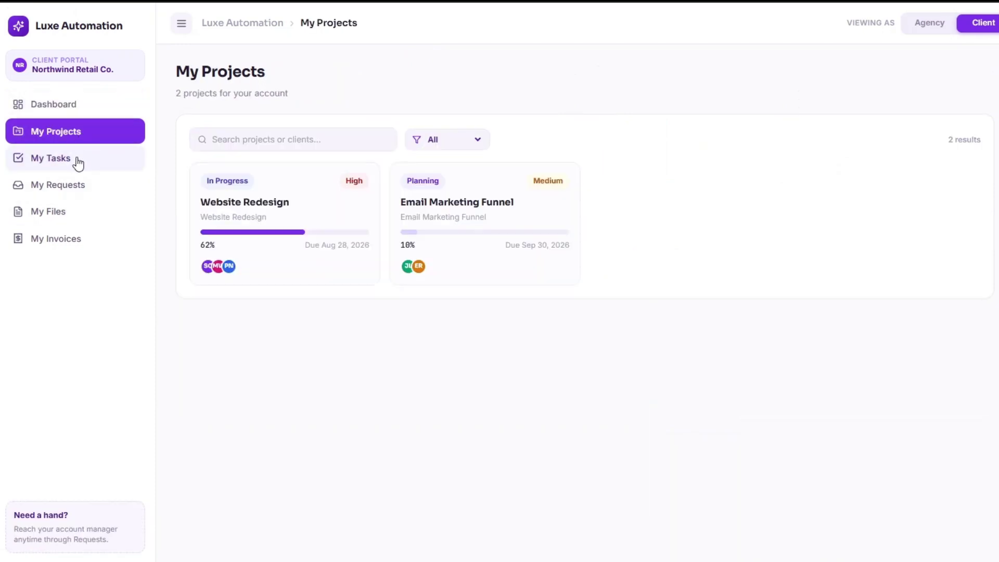
pyautogui.click(77, 165)
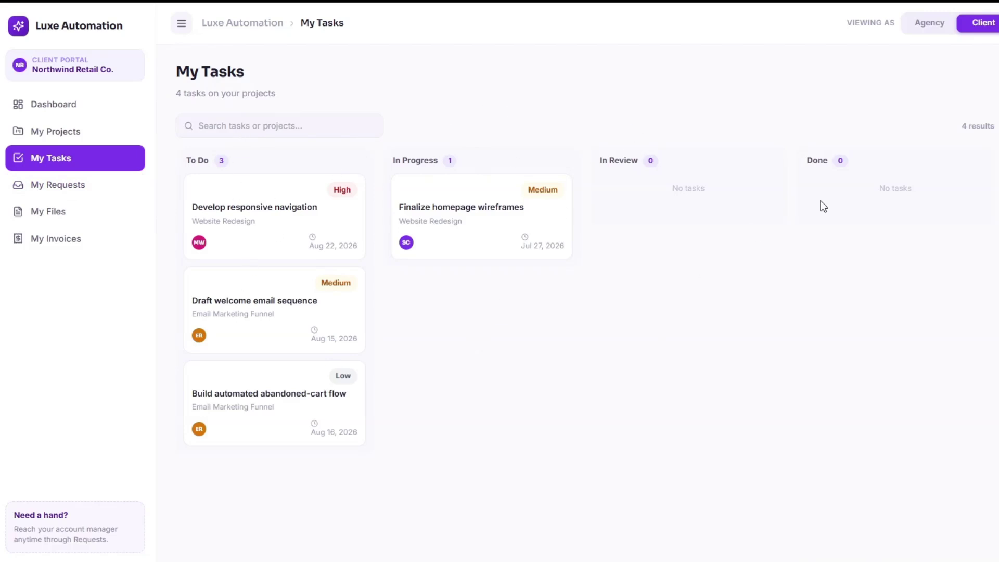
pyautogui.click(63, 197)
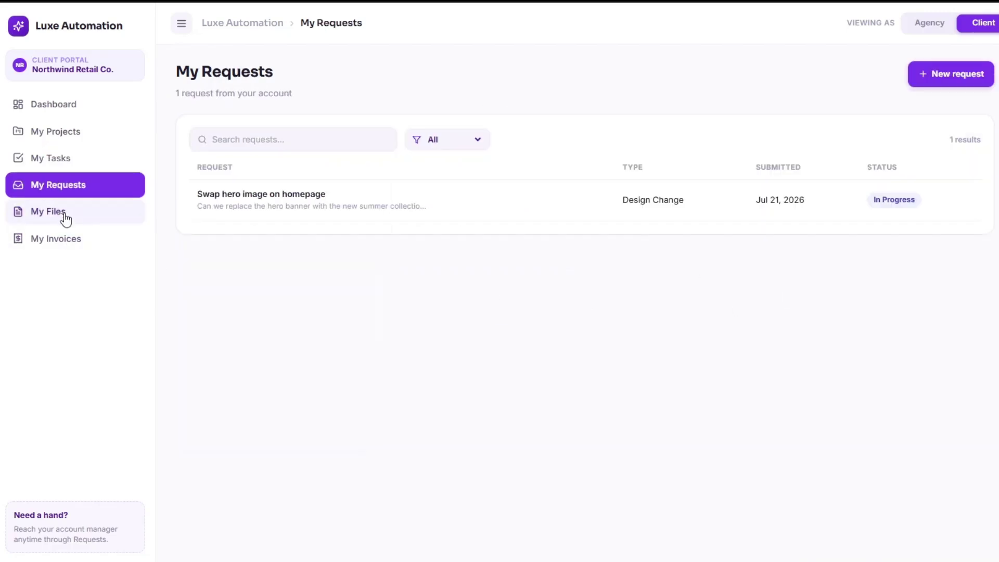
pyautogui.click(65, 218)
# Check the fields of the new request form, close it without submitting, and revisit the My Tasks and My Projects pages
pyautogui.click(63, 196)
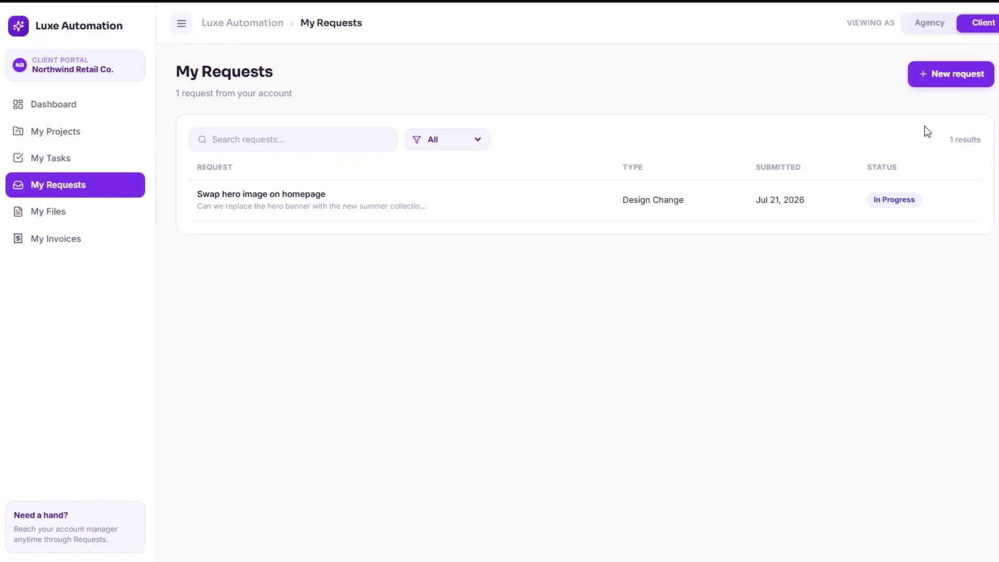
pyautogui.click(954, 73)
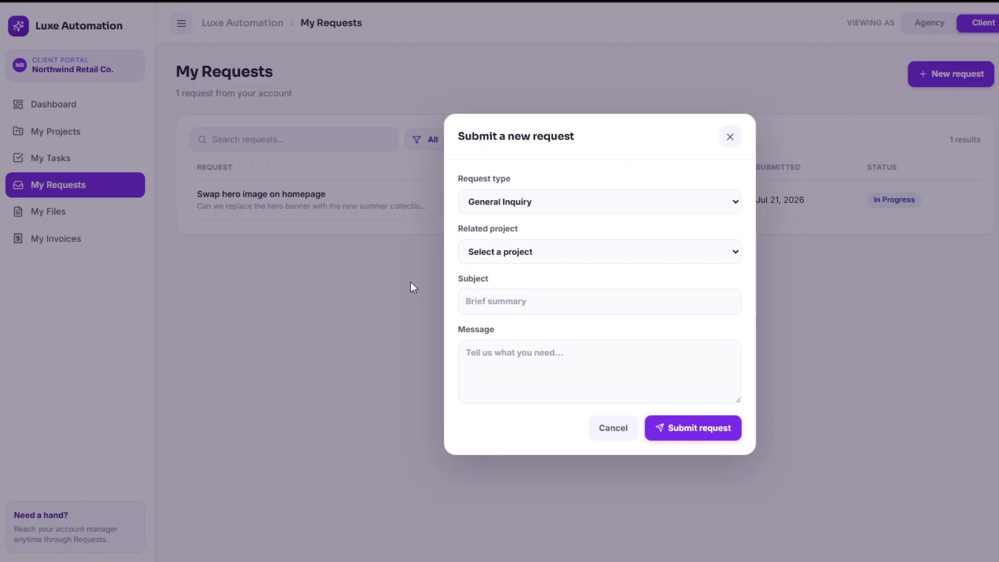
pyautogui.click(116, 188)
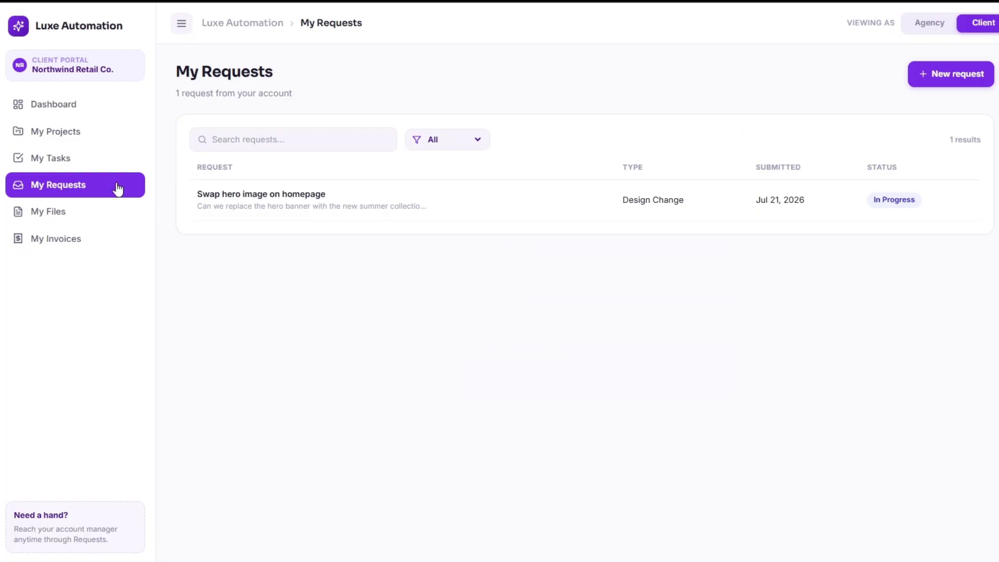
pyautogui.click(92, 162)
pyautogui.click(89, 135)
# Check the client's file upload form in My Files, close it without uploading, and review the My Invoices page
pyautogui.click(82, 212)
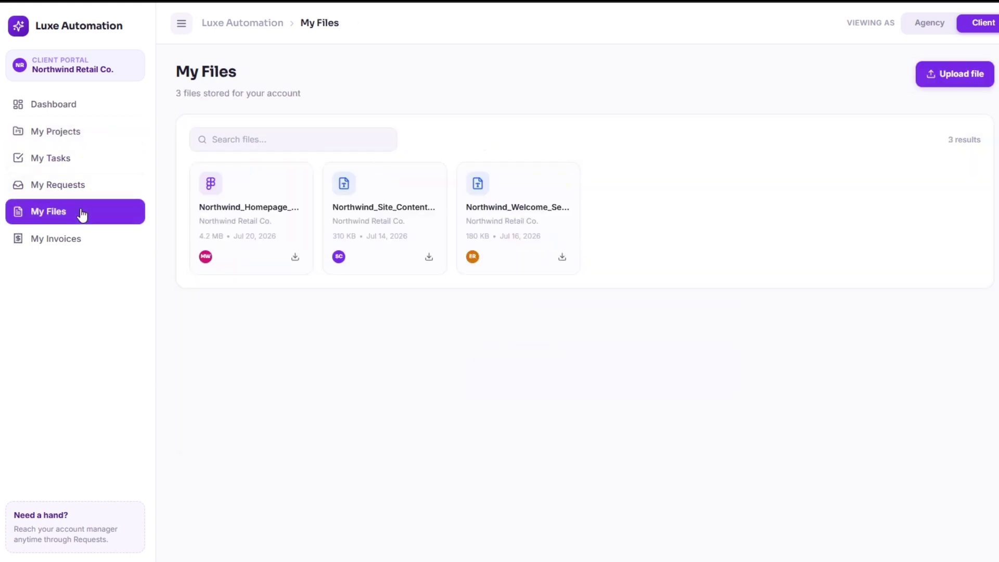
pyautogui.click(961, 73)
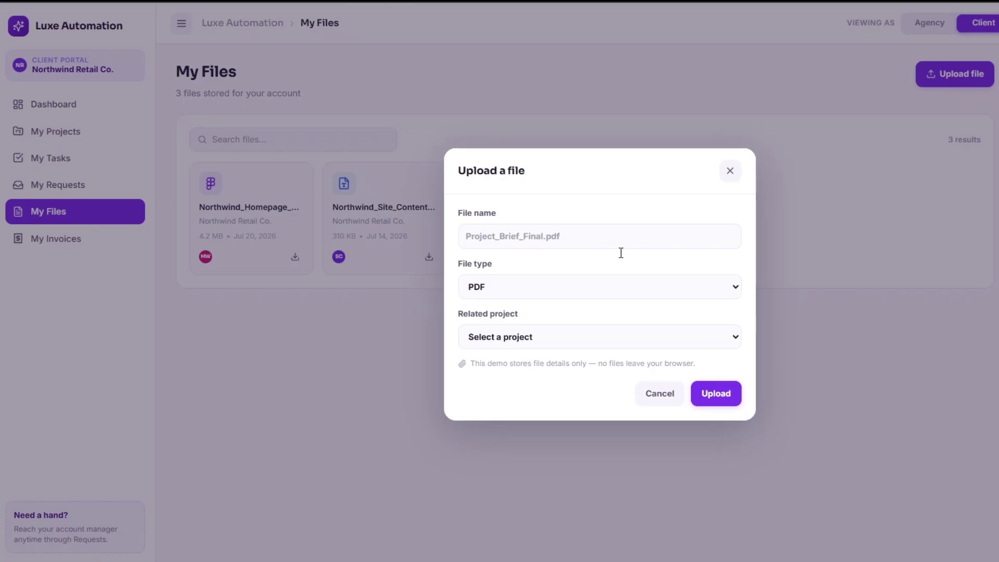
pyautogui.click(326, 393)
pyautogui.click(73, 239)
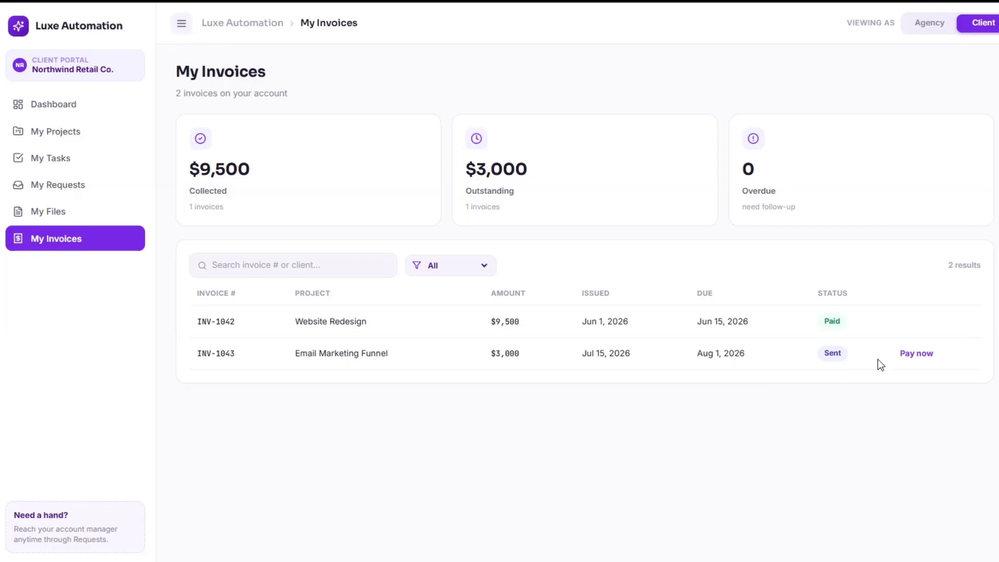
# Return to the client dashboard and preview it for Ironclad Logistics, Meridian Law Partners, Golden Gate Dental Group and Lumen Financial Group
pyautogui.click(91, 108)
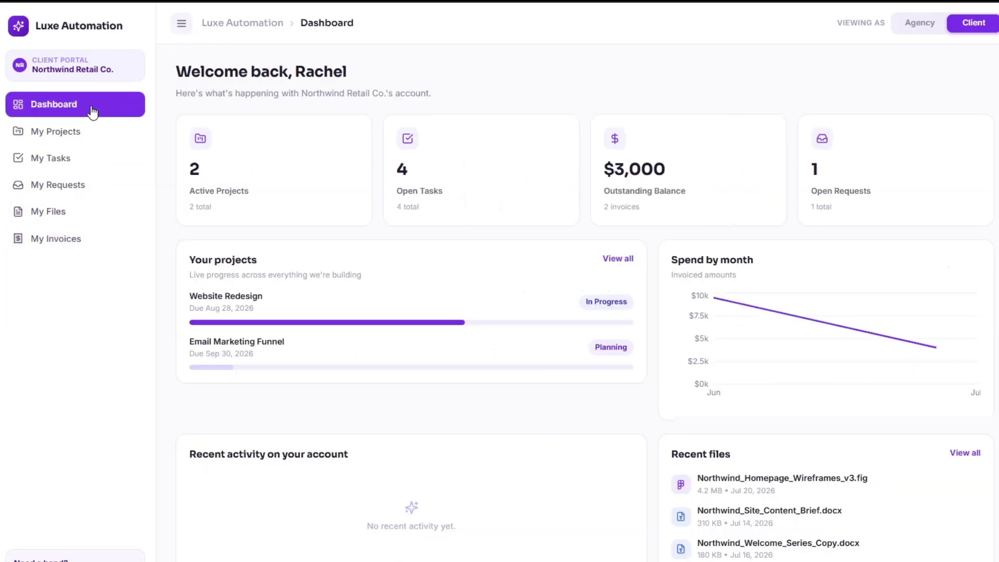
pyautogui.click(831, 23)
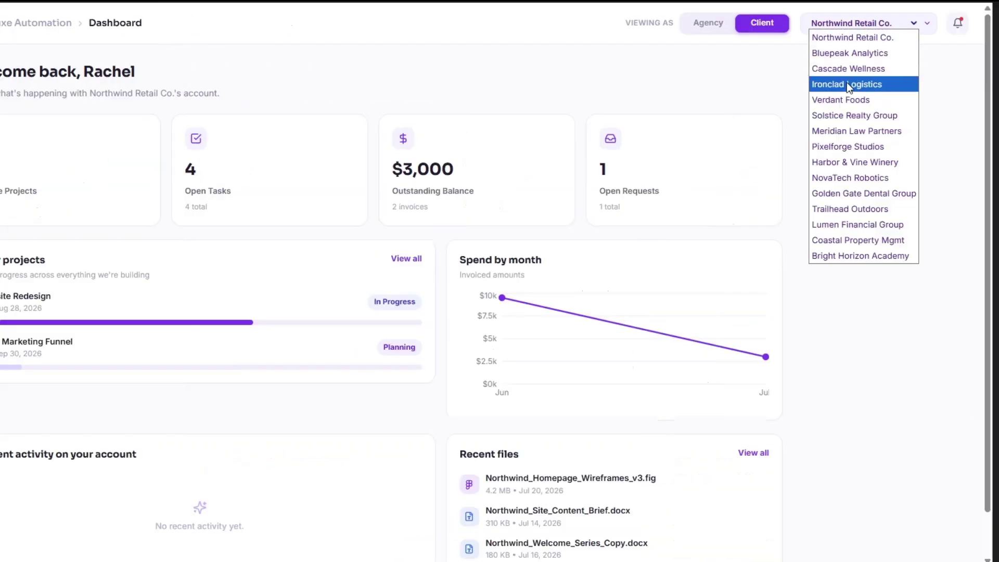
pyautogui.click(847, 82)
pyautogui.click(846, 31)
pyautogui.click(848, 130)
pyautogui.click(853, 23)
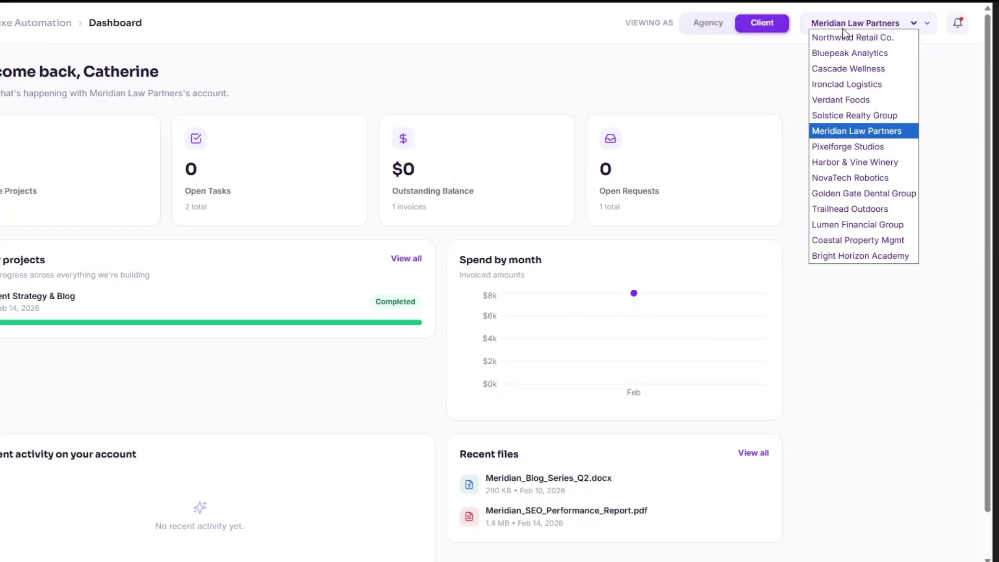
pyautogui.click(853, 193)
pyautogui.click(847, 23)
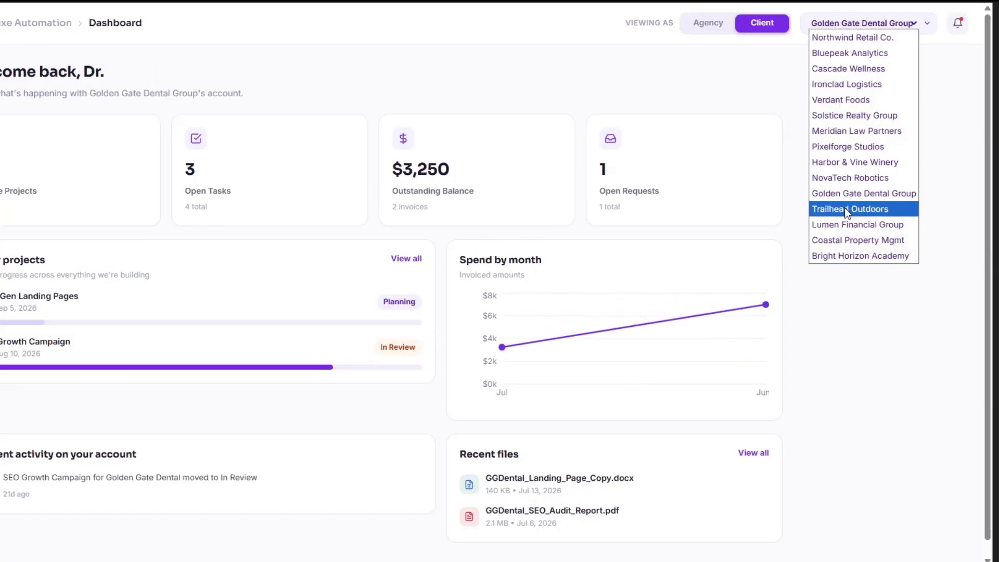
pyautogui.click(849, 224)
pyautogui.click(718, 24)
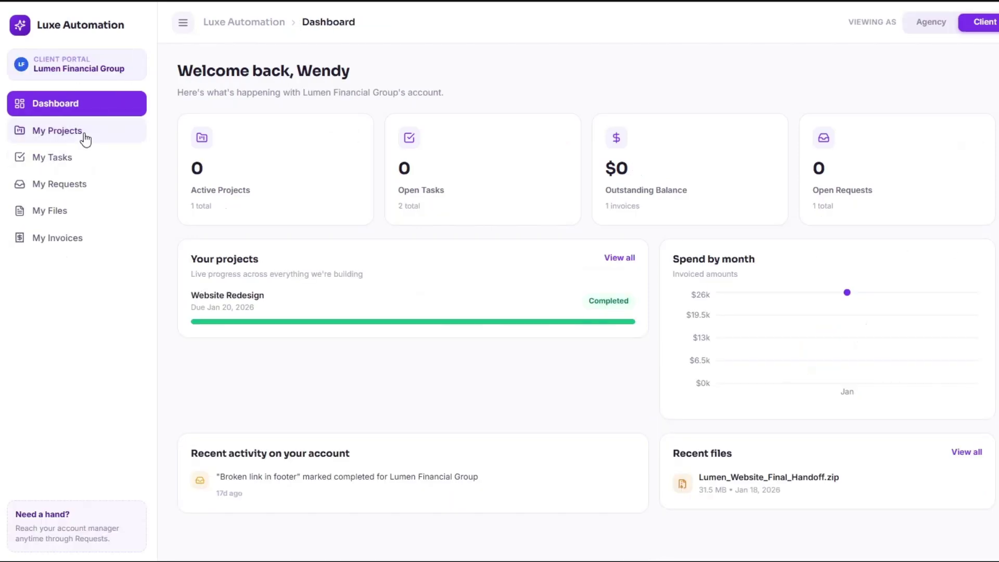
# Look through Lumen Financial Group's My Projects, My Tasks, My Requests, My Files and My Invoices pages
pyautogui.click(85, 137)
pyautogui.click(84, 157)
pyautogui.click(79, 211)
pyautogui.click(78, 238)
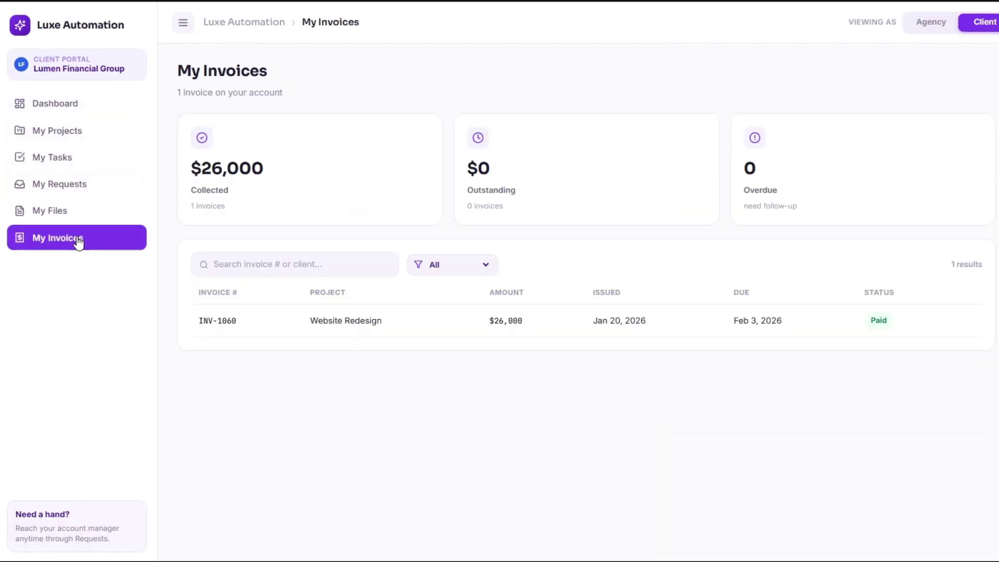
pyautogui.click(80, 137)
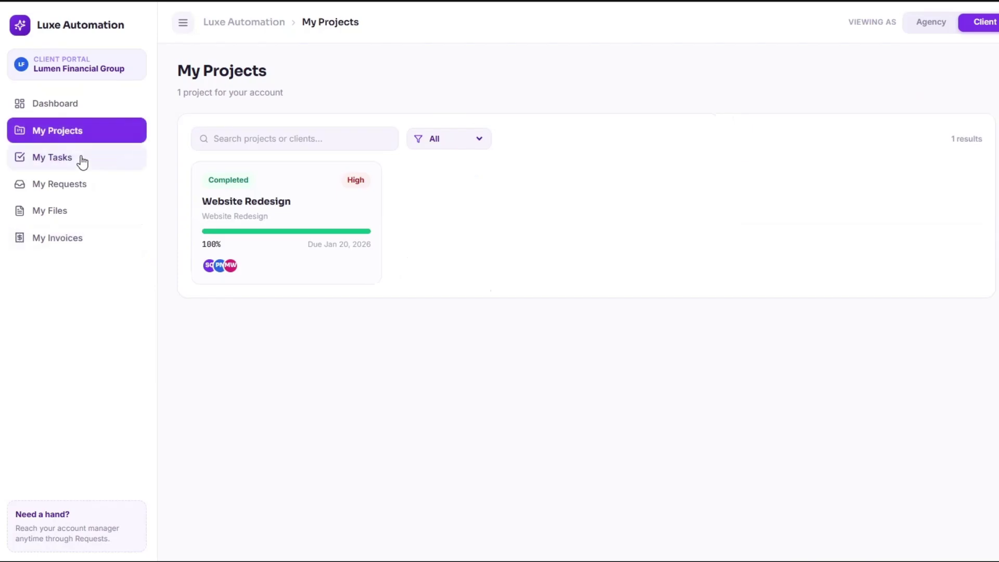
pyautogui.click(83, 159)
pyautogui.click(83, 185)
pyautogui.click(82, 211)
pyautogui.click(82, 238)
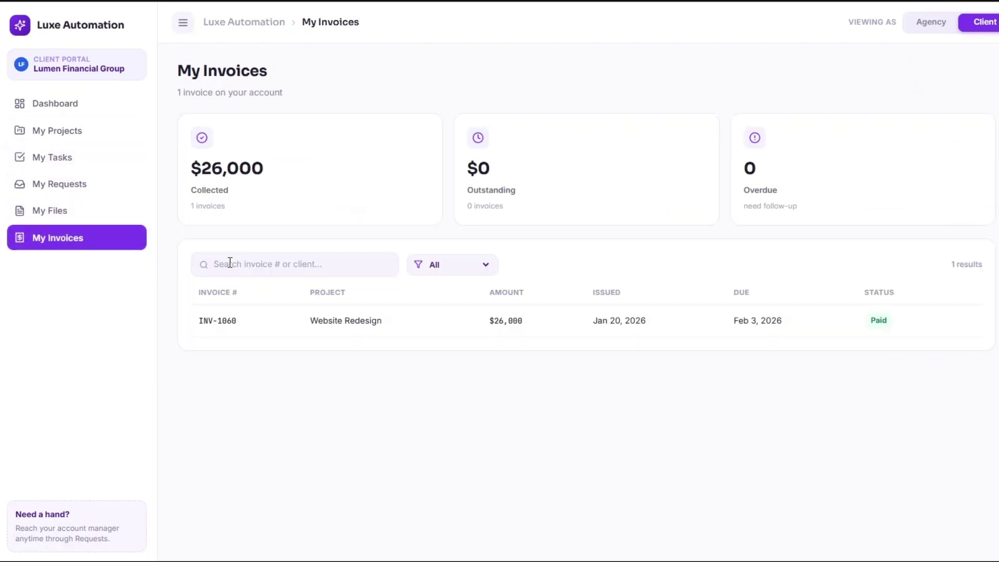
# Return to the agency workspace and look through its Clients, Projects, Tasks, Requests, Files and Invoices pages
pyautogui.click(84, 103)
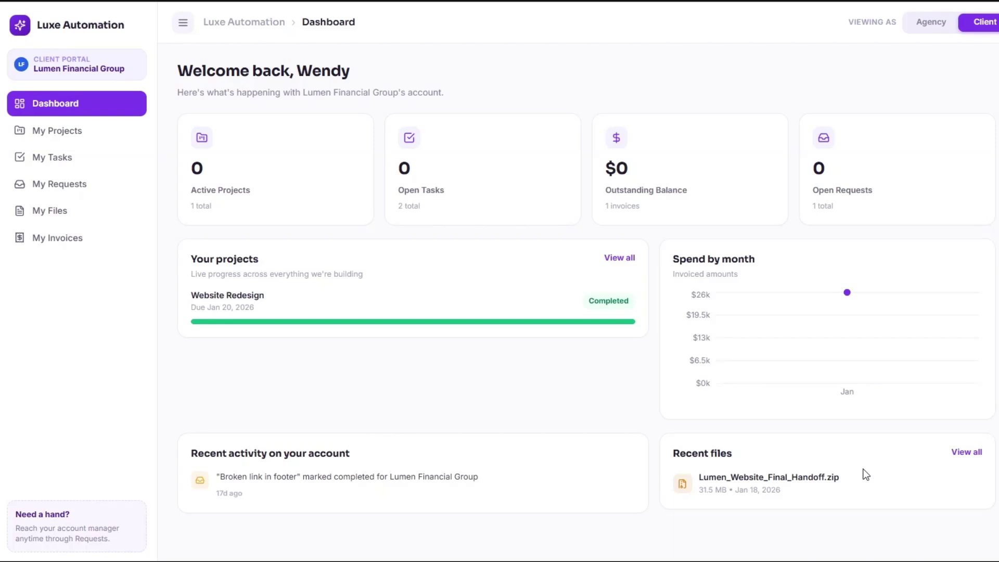
pyautogui.click(933, 23)
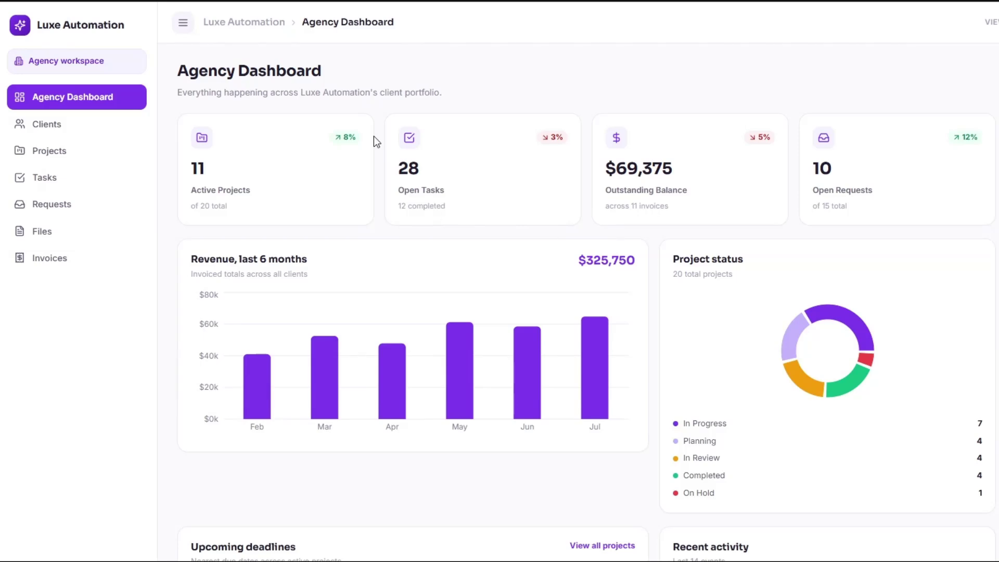
pyautogui.click(57, 132)
pyautogui.click(97, 154)
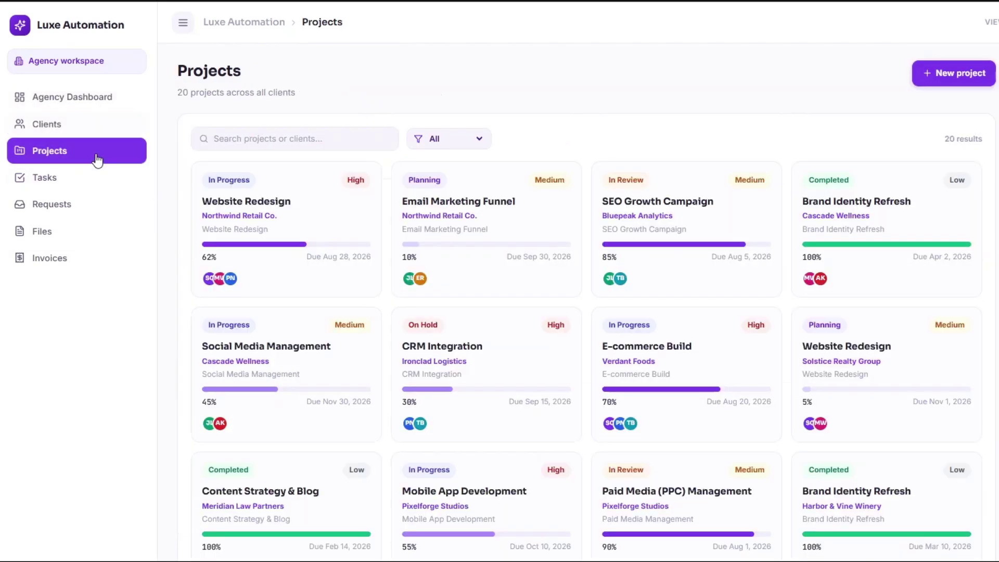
pyautogui.click(96, 184)
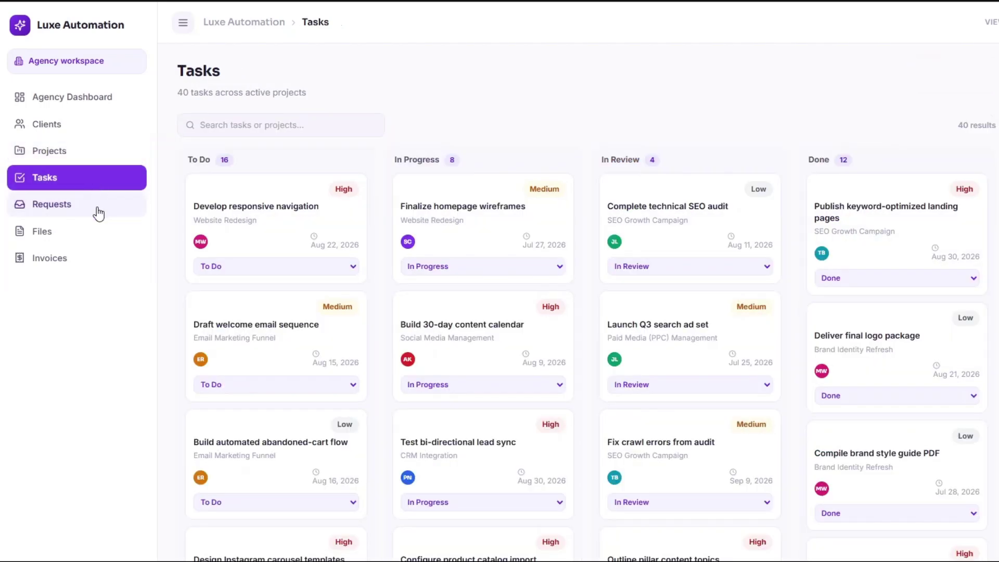
pyautogui.click(98, 209)
pyautogui.click(89, 237)
pyautogui.click(89, 260)
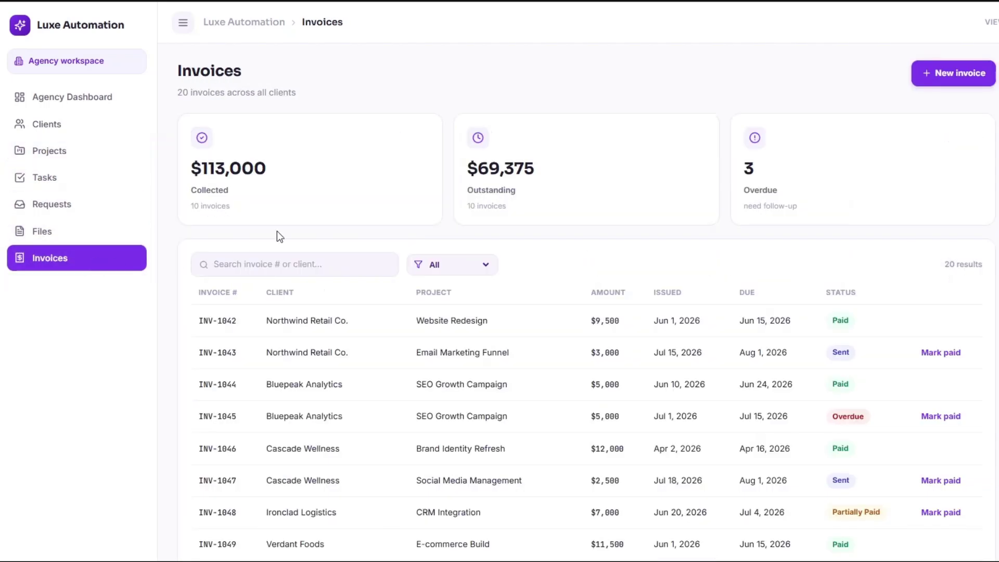
# Review the Agency Dashboard's metrics, charts and lower sections
pyautogui.click(91, 99)
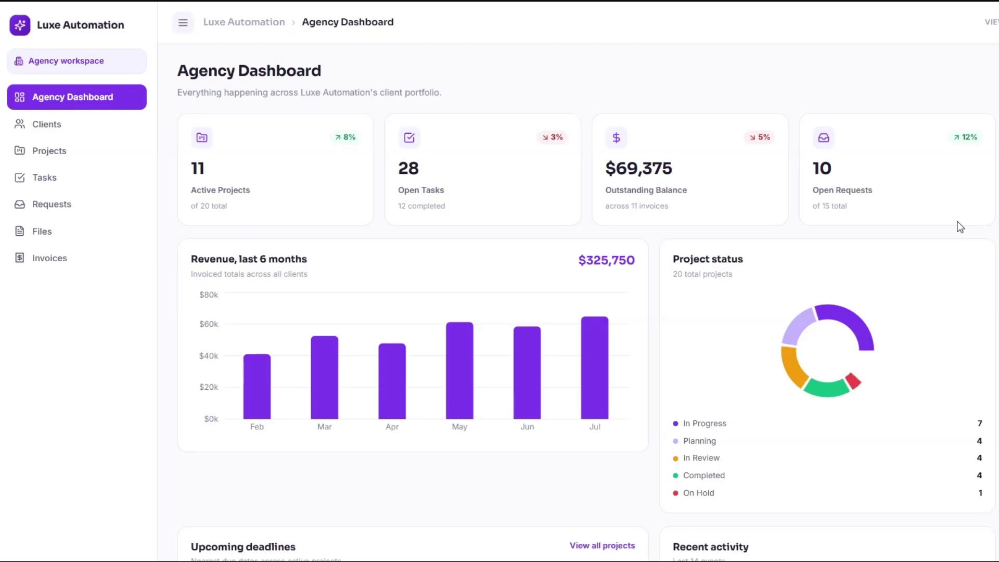
pyautogui.scroll(-1, 962, 233)
pyautogui.scroll(-5, 963, 233)
pyautogui.scroll(6, 962, 233)
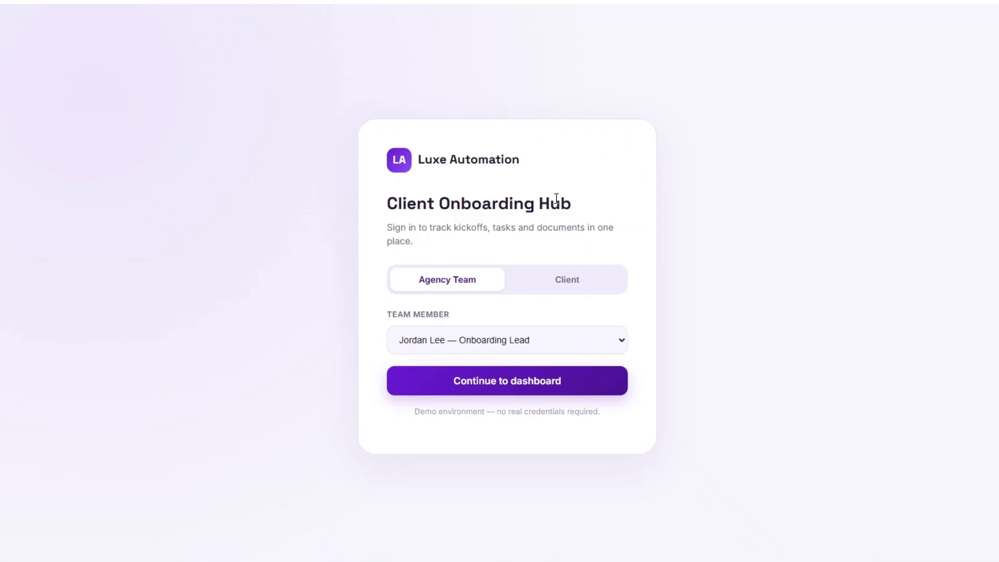
# Sign in to the Client Onboarding Hub's agency side as the Brand Strategist team member
pyautogui.click(444, 340)
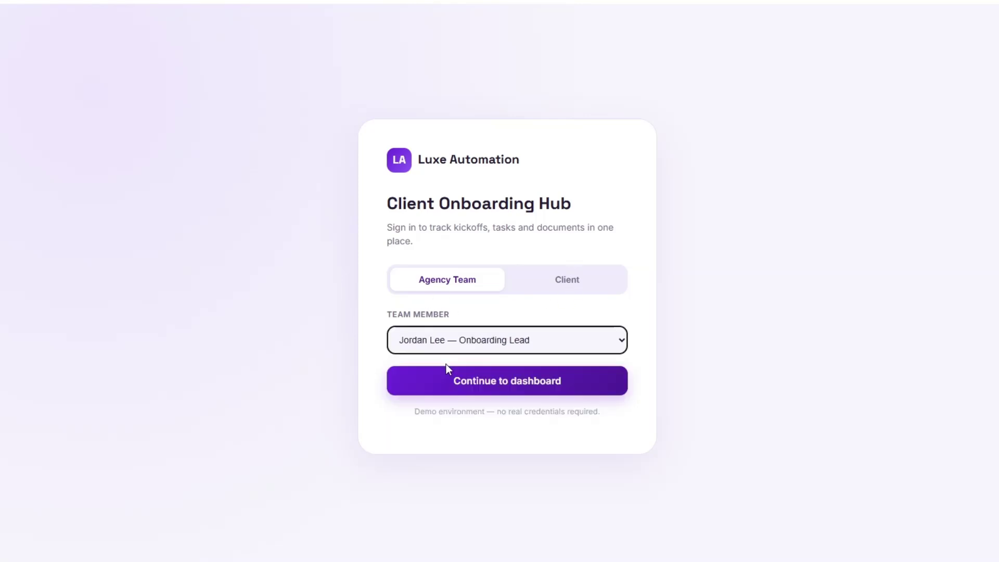
pyautogui.click(467, 344)
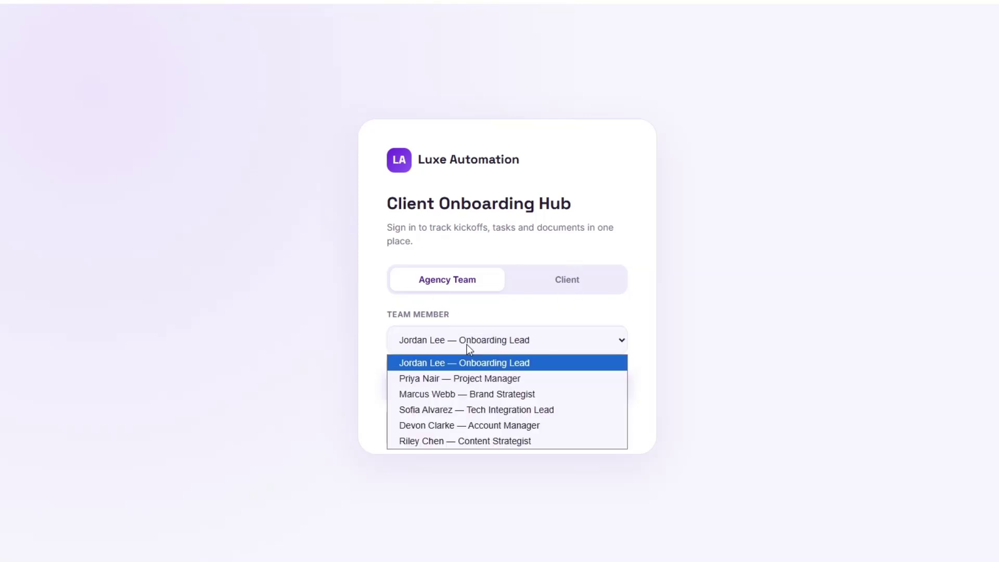
pyautogui.click(469, 399)
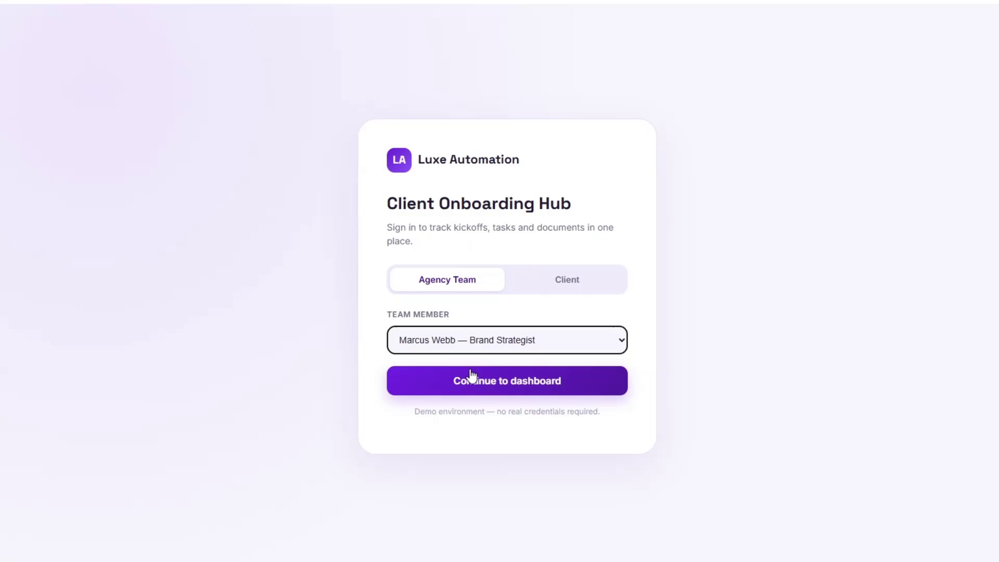
pyautogui.click(470, 377)
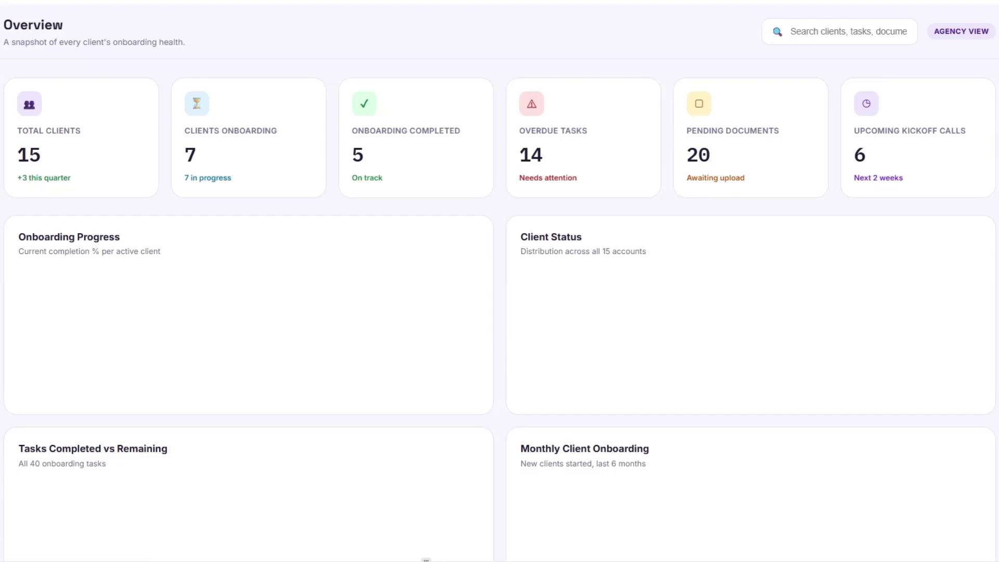
# Look through the onboarding hub's Clients list, Onboarding Tasks and Documents pages in the agency view
pyautogui.click(9, 160)
pyautogui.scroll(-5, 187, 211)
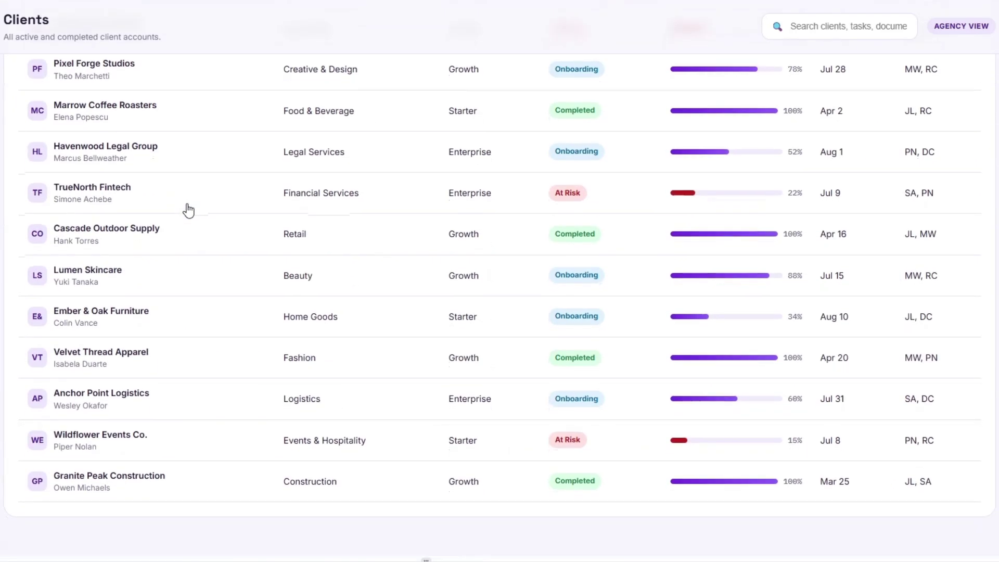
pyautogui.scroll(5, 189, 211)
pyautogui.click(2, 188)
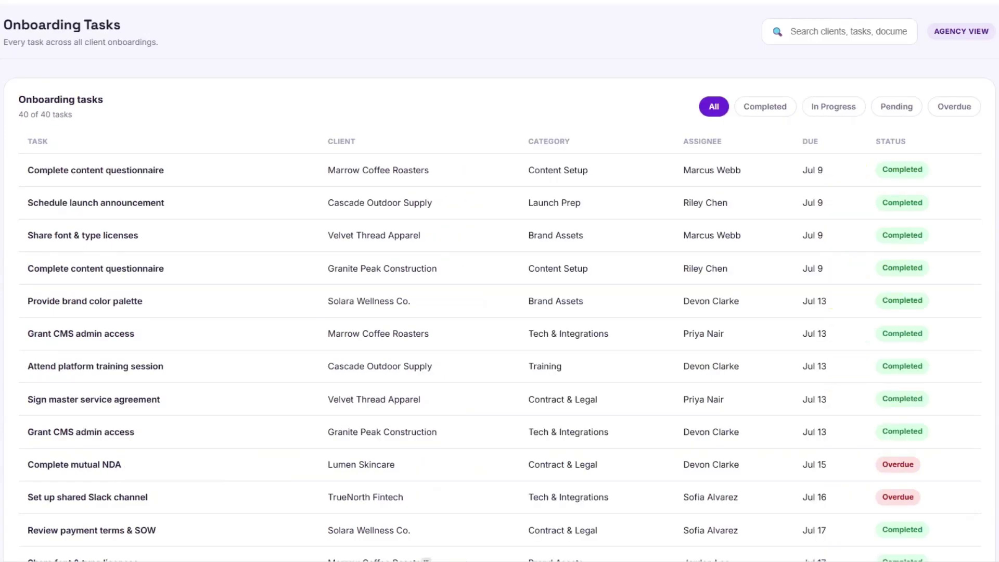
pyautogui.click(1, 218)
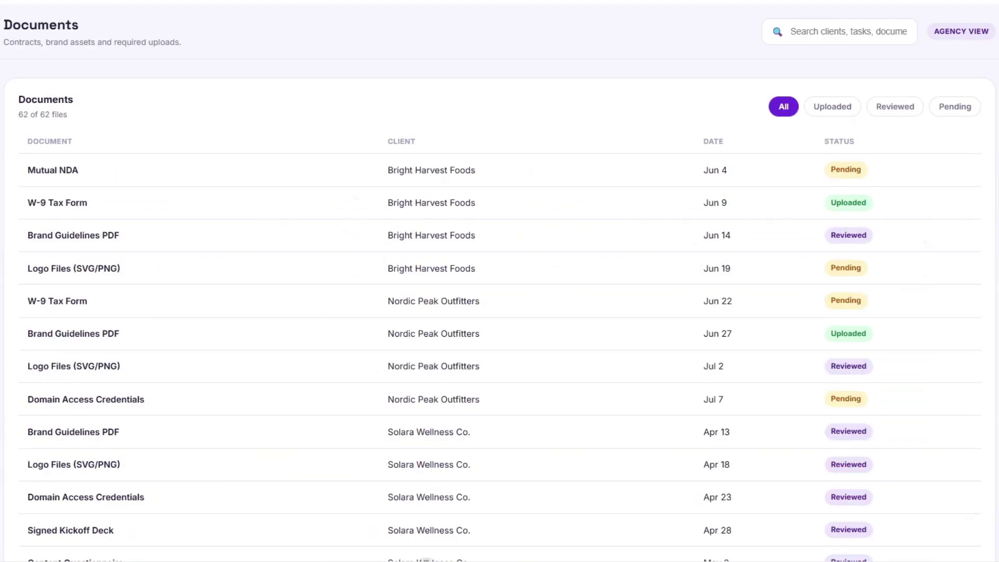
# Check the inbound Client Requests page and read through the Activity Log of the onboarding hub
pyautogui.click(2, 247)
pyautogui.click(2, 276)
pyautogui.click(2, 248)
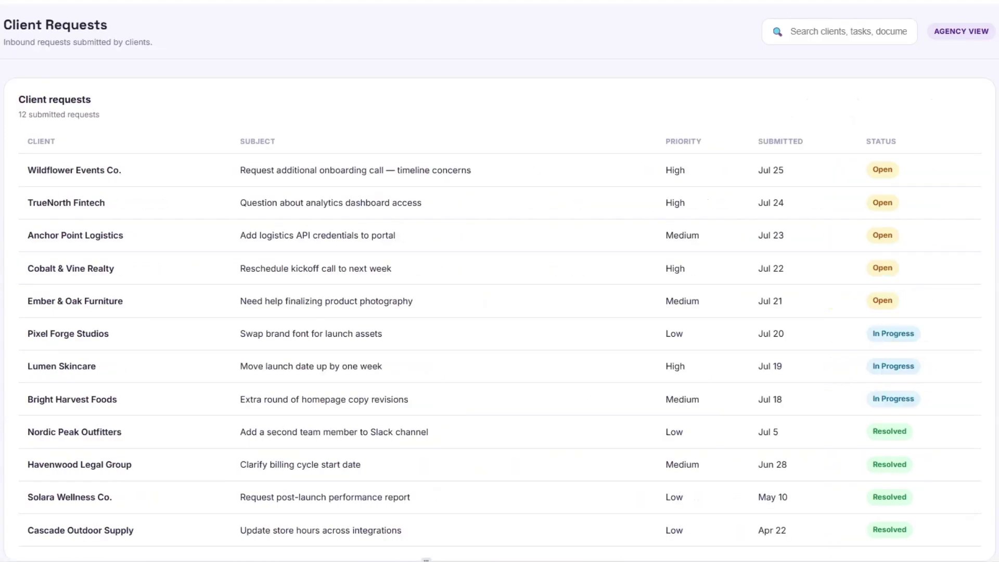
pyautogui.click(1, 285)
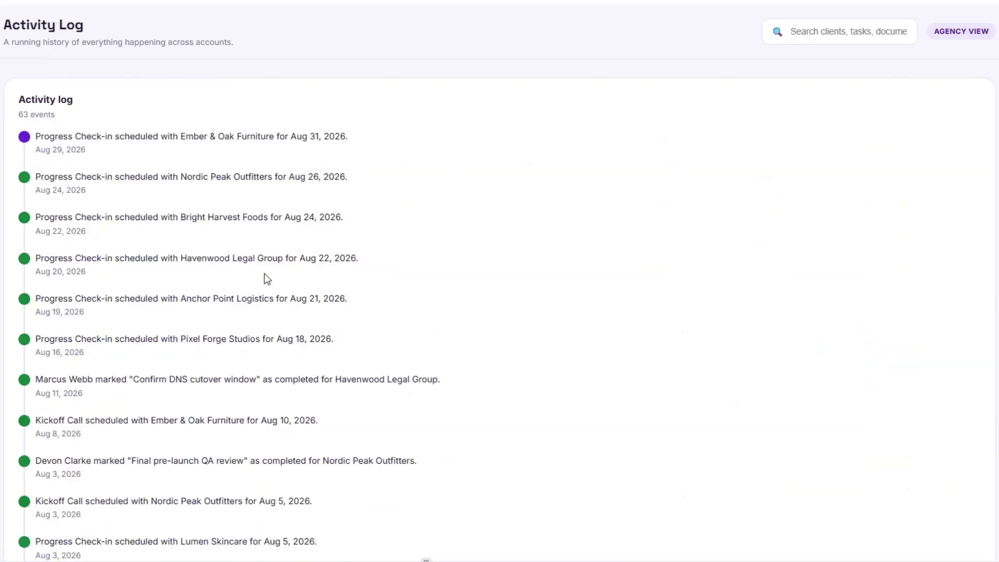
pyautogui.scroll(-2, 266, 279)
pyautogui.scroll(1, 266, 279)
pyautogui.click(1, 78)
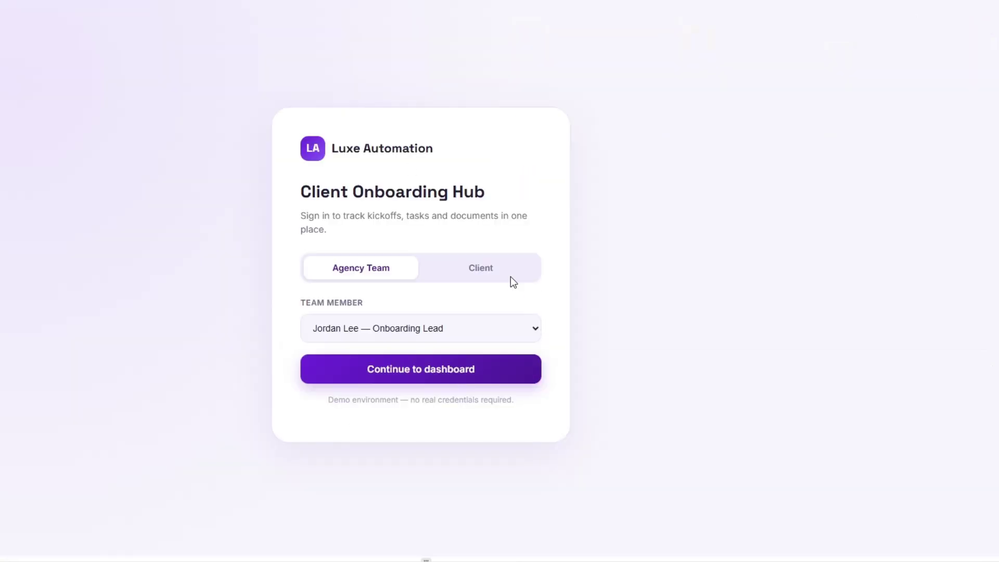
# Sign in to the Client Onboarding Hub as the client company Bright Harvest Foods
pyautogui.click(477, 270)
pyautogui.click(433, 328)
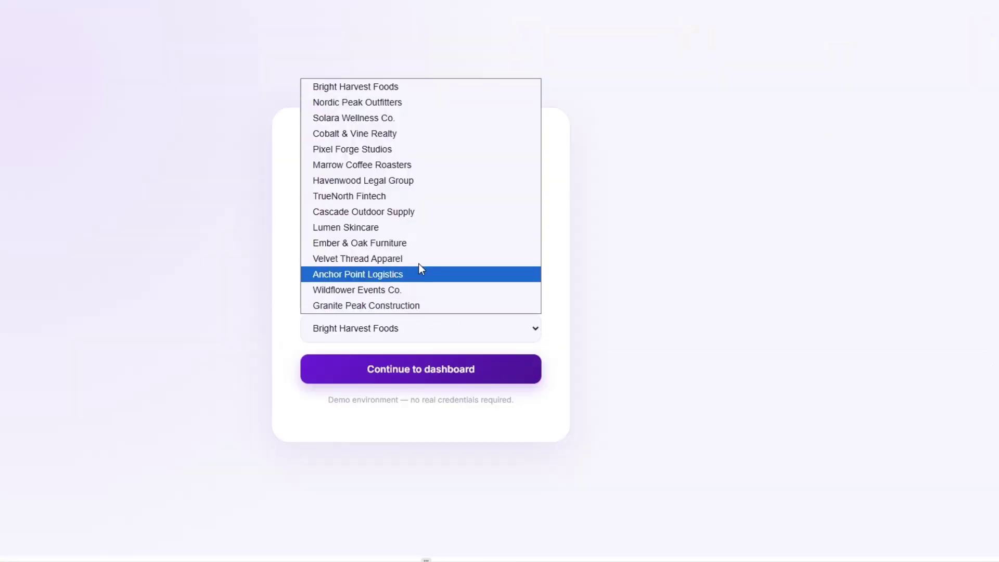
pyautogui.click(373, 90)
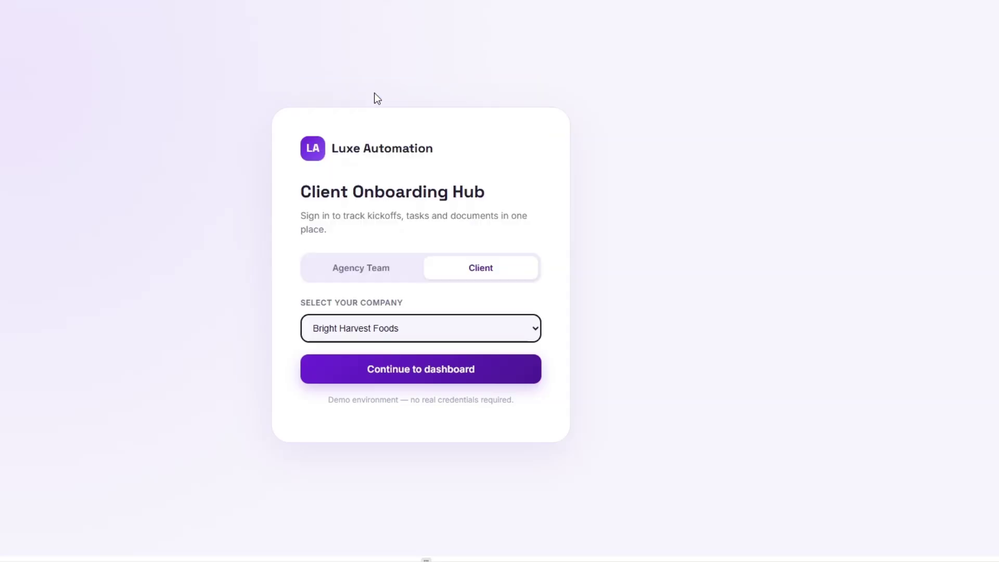
pyautogui.click(419, 370)
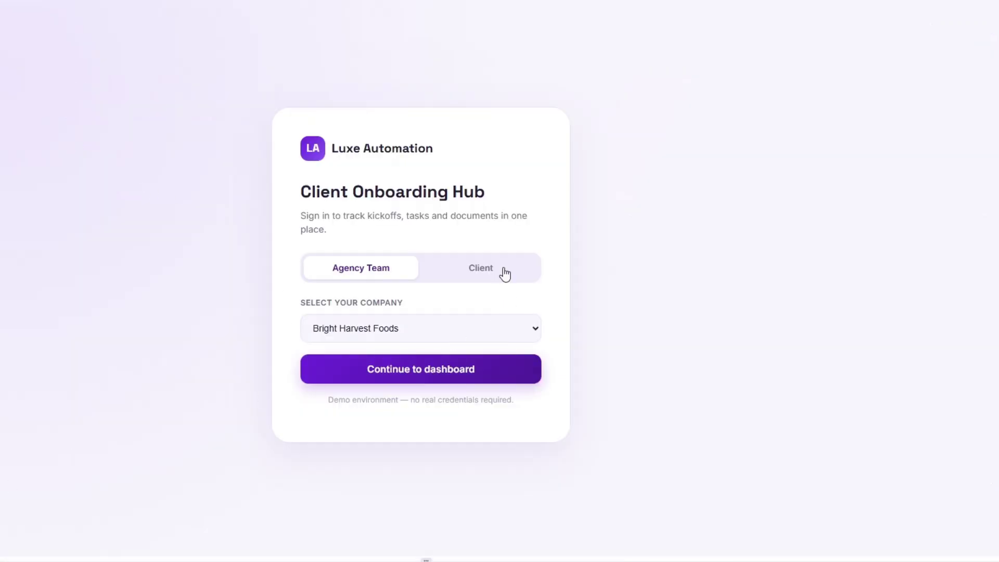
# Sign in to the Client Onboarding Hub as the client company Wildflower Events Co
pyautogui.click(503, 271)
pyautogui.click(420, 330)
pyautogui.click(364, 290)
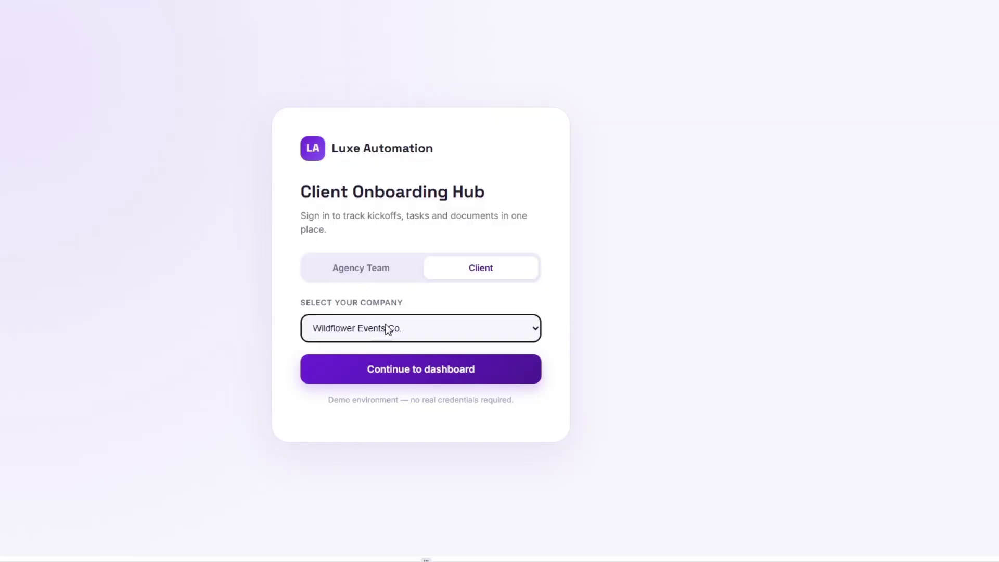
pyautogui.click(417, 370)
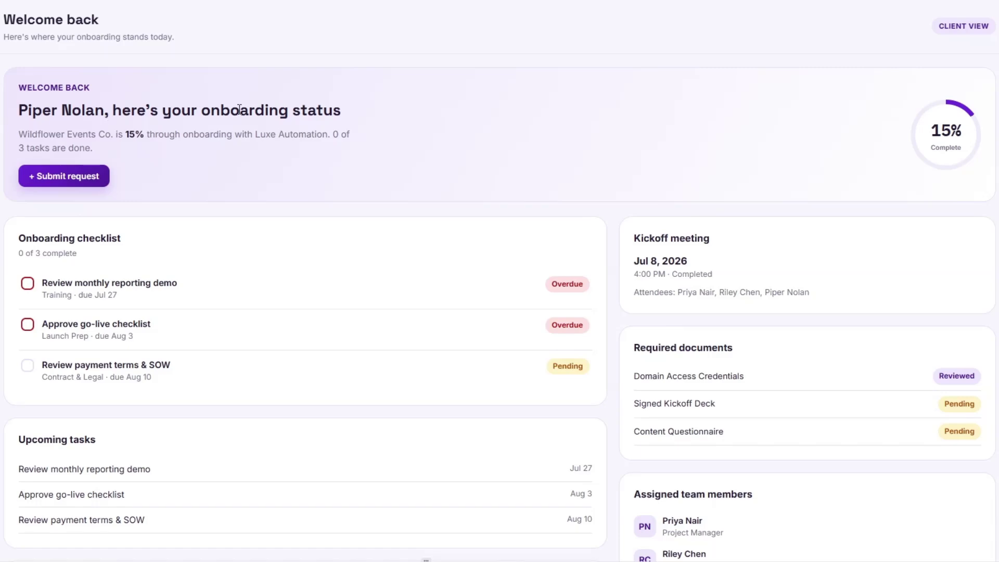
# Review Wildflower Events Co.'s onboarding checklist, upcoming tasks, timeline, kickoff meeting, required documents, assigned team, recent updates and requests
pyautogui.scroll(-3, 336, 159)
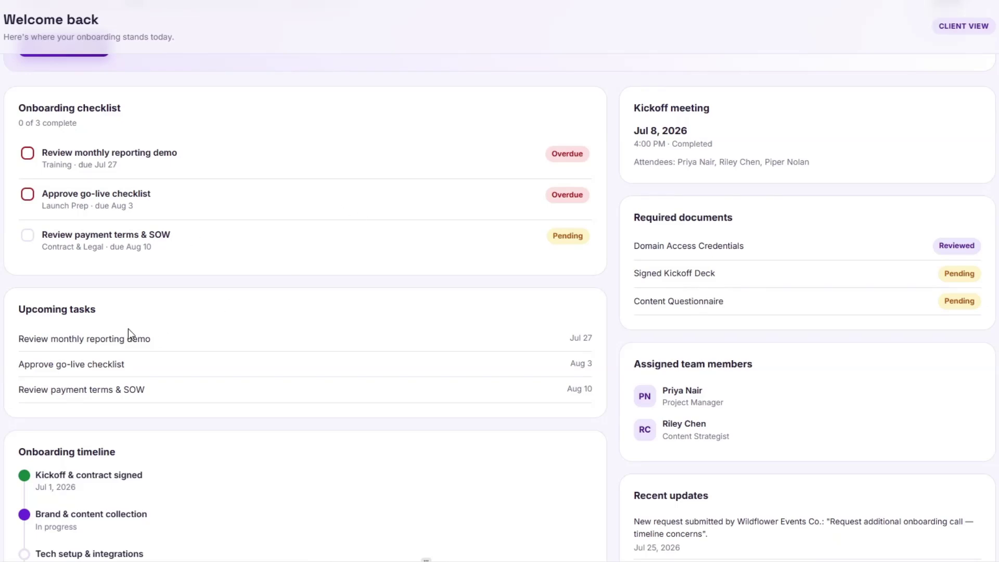
pyautogui.scroll(-3, 231, 295)
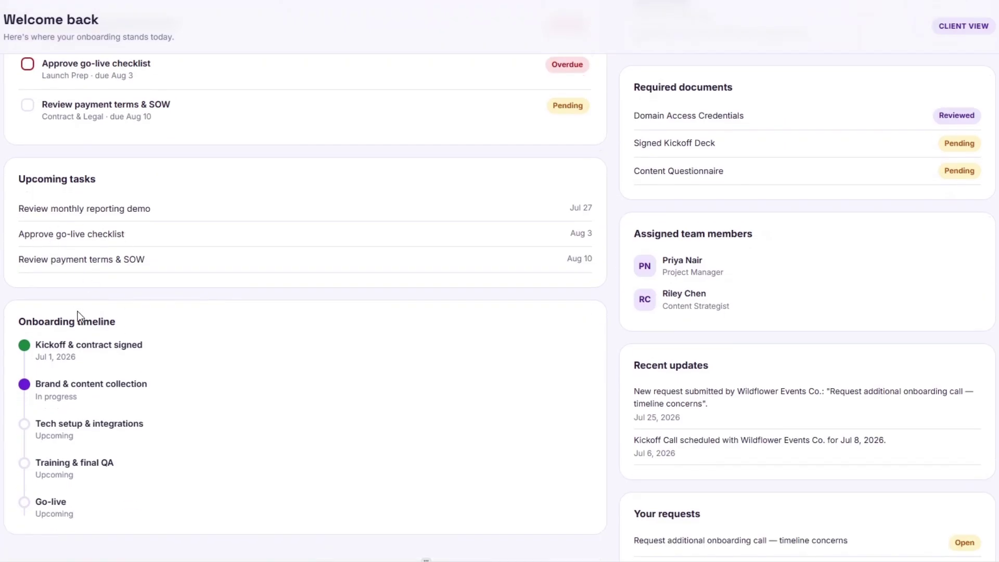
pyautogui.scroll(5, 446, 350)
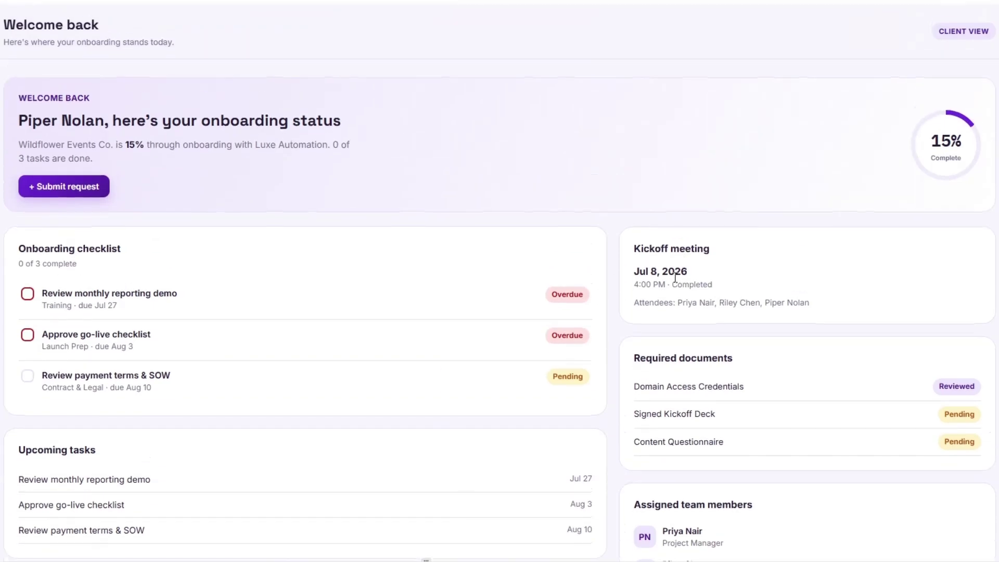
pyautogui.scroll(-4, 677, 284)
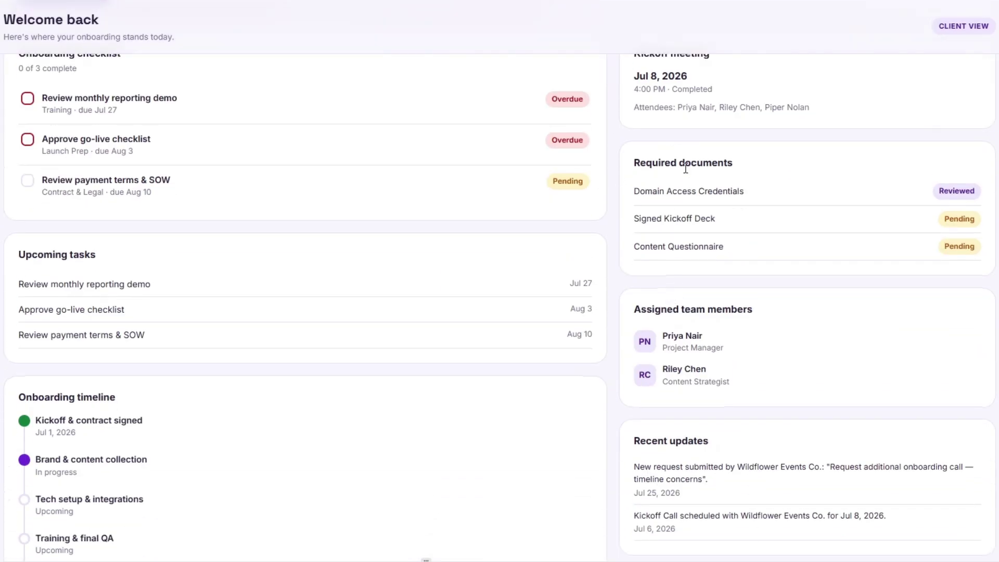
pyautogui.scroll(-3, 710, 292)
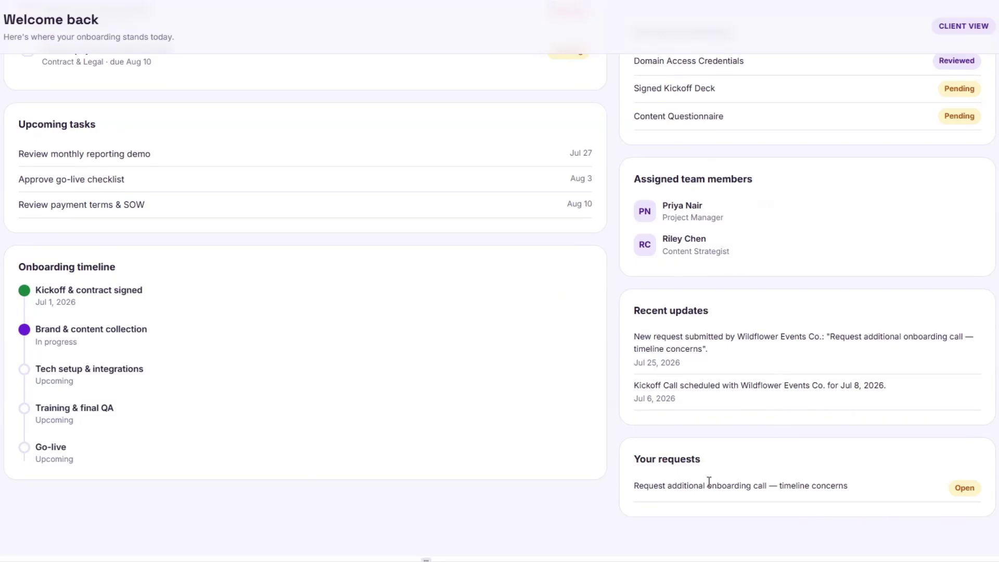
pyautogui.scroll(7, 709, 481)
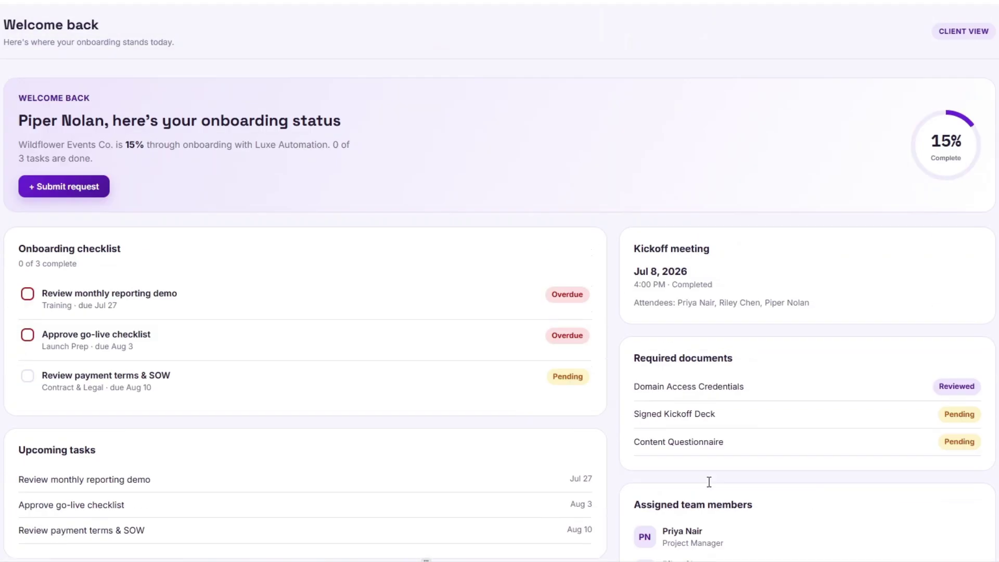